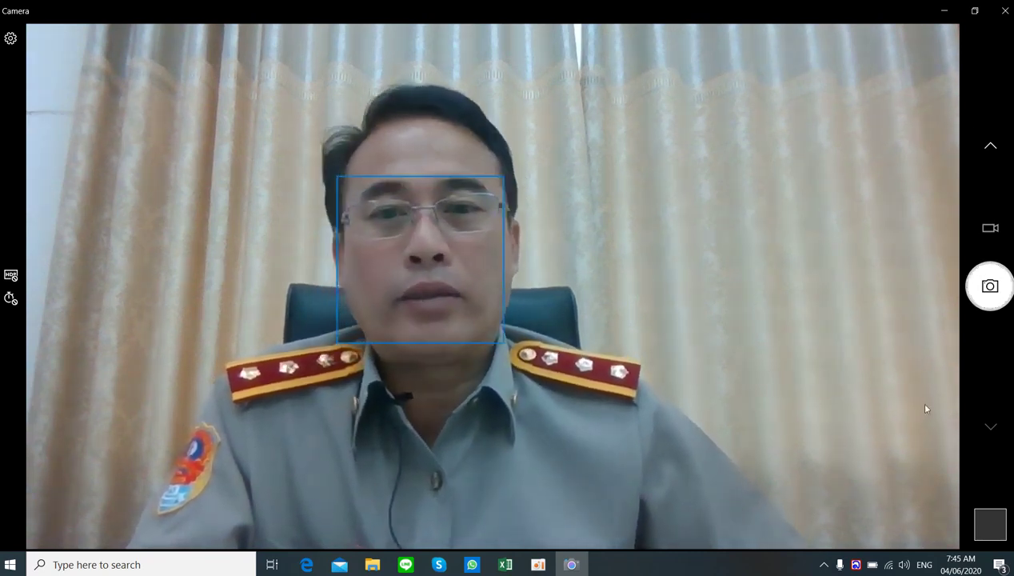
Switch to the Excel workbook and examine the example's item list and assigned tasks at 120% zoom
{"action": "left_click", "coordinate": [507, 564]}
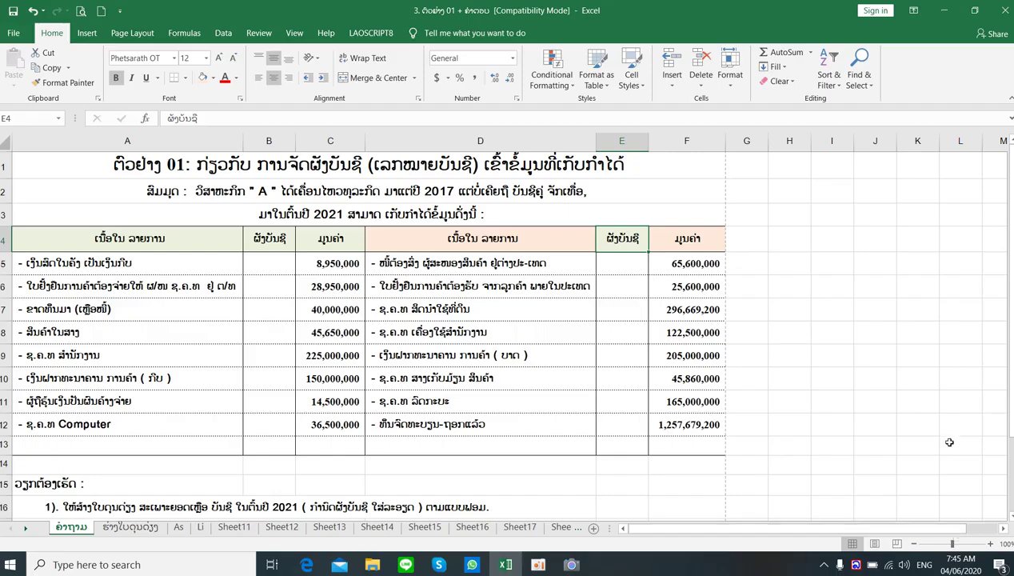
{"action": "scroll", "coordinate": [950, 401], "scroll_direction": "down", "scroll_amount": 1}
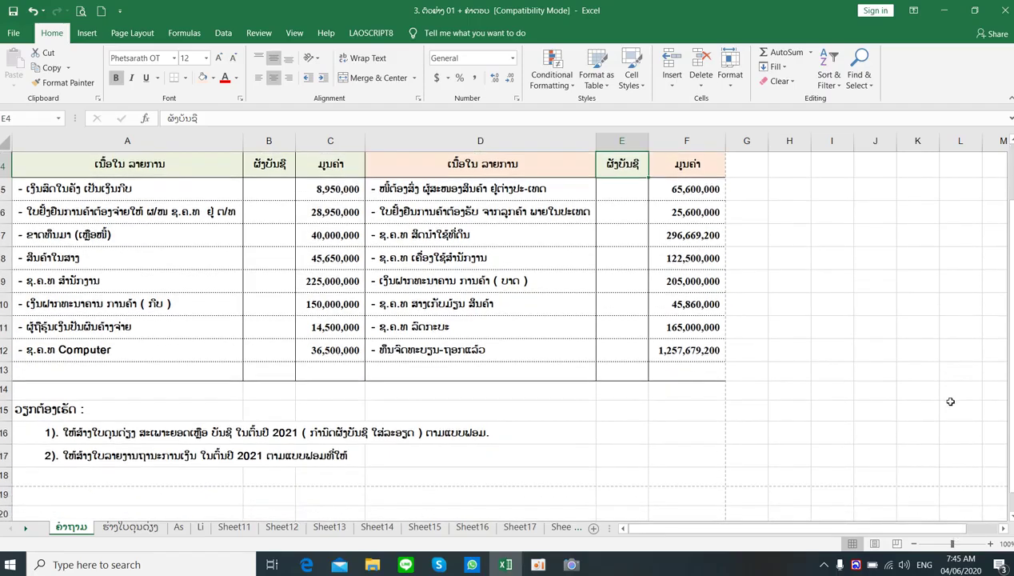
{"action": "scroll", "coordinate": [702, 446], "scroll_direction": "up", "scroll_amount": 1}
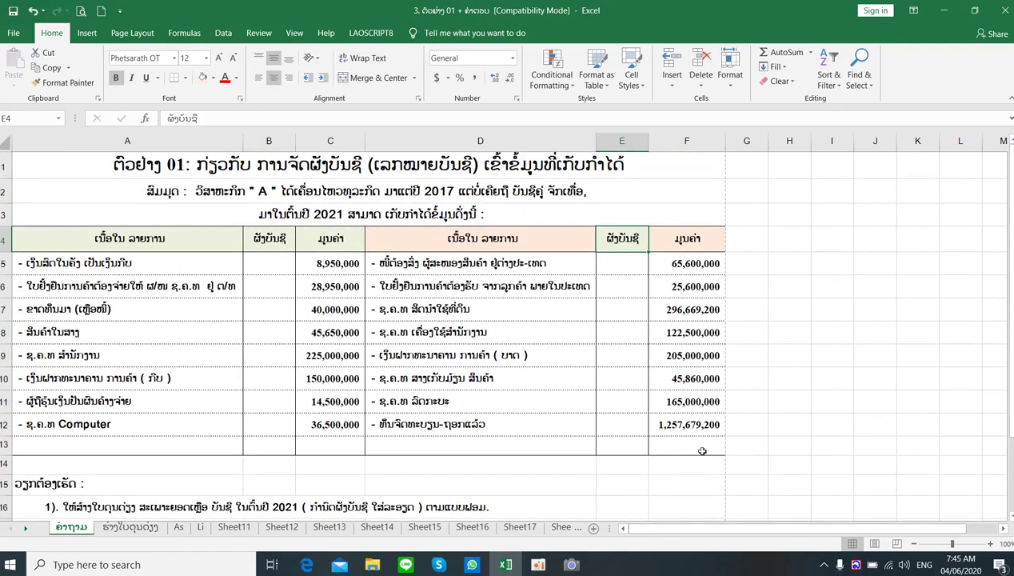
{"action": "scroll", "coordinate": [688, 452], "scroll_direction": "down", "scroll_amount": 1}
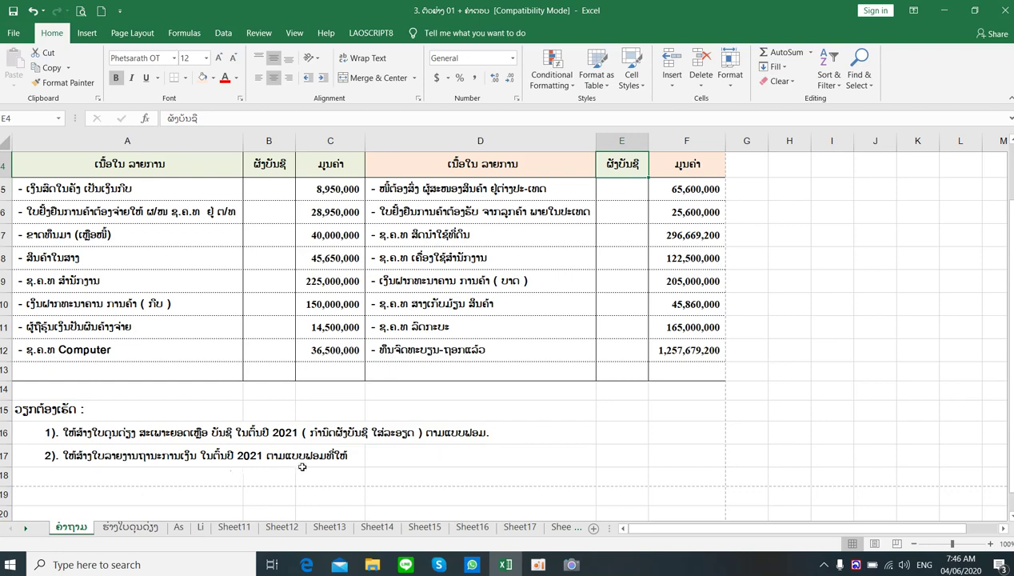
{"action": "scroll", "coordinate": [608, 360], "scroll_direction": "up", "scroll_amount": 1}
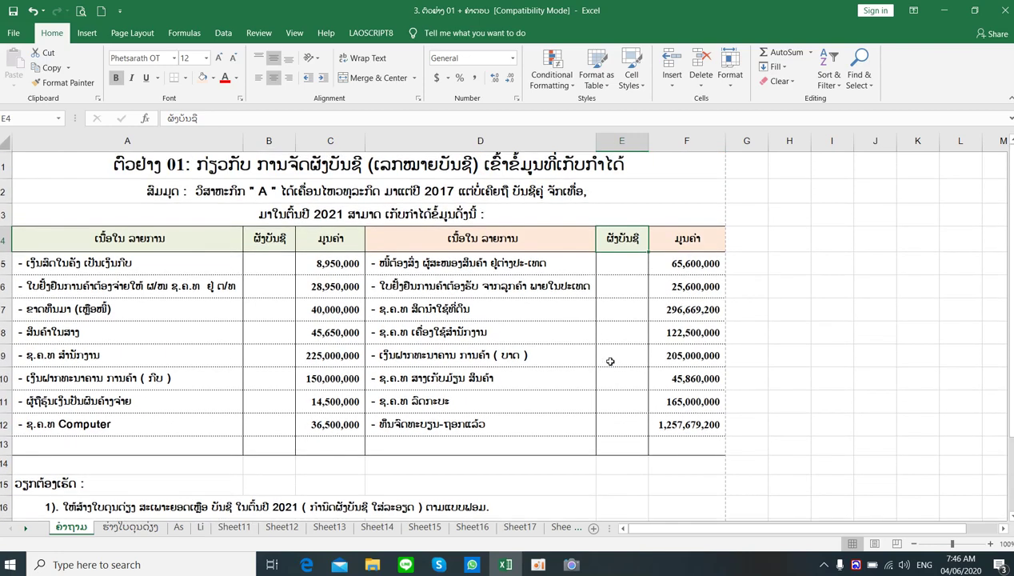
{"action": "left_click", "coordinate": [990, 543]}
{"action": "left_click", "coordinate": [990, 544]}
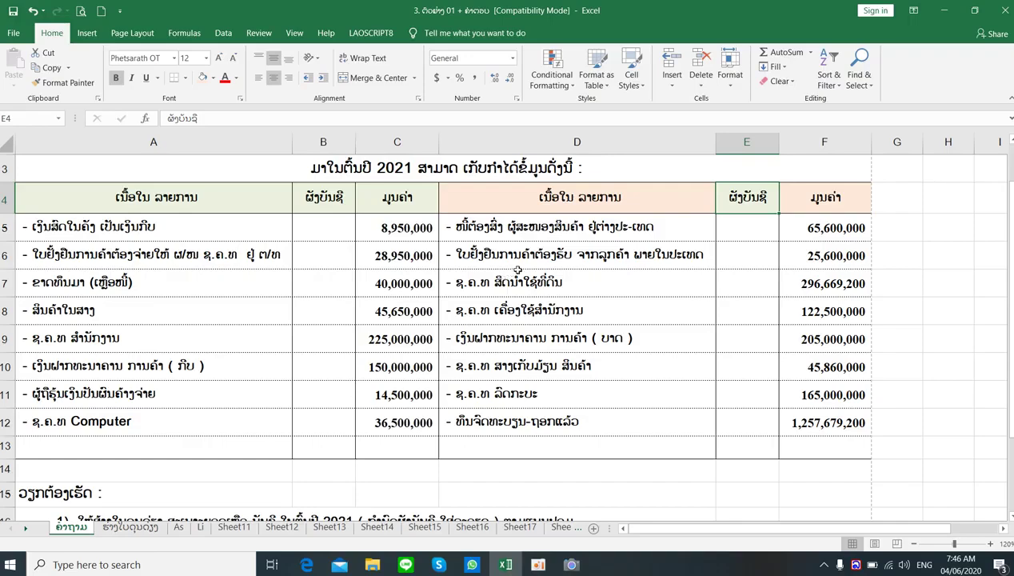
{"action": "scroll", "coordinate": [514, 267], "scroll_direction": "up", "scroll_amount": 1}
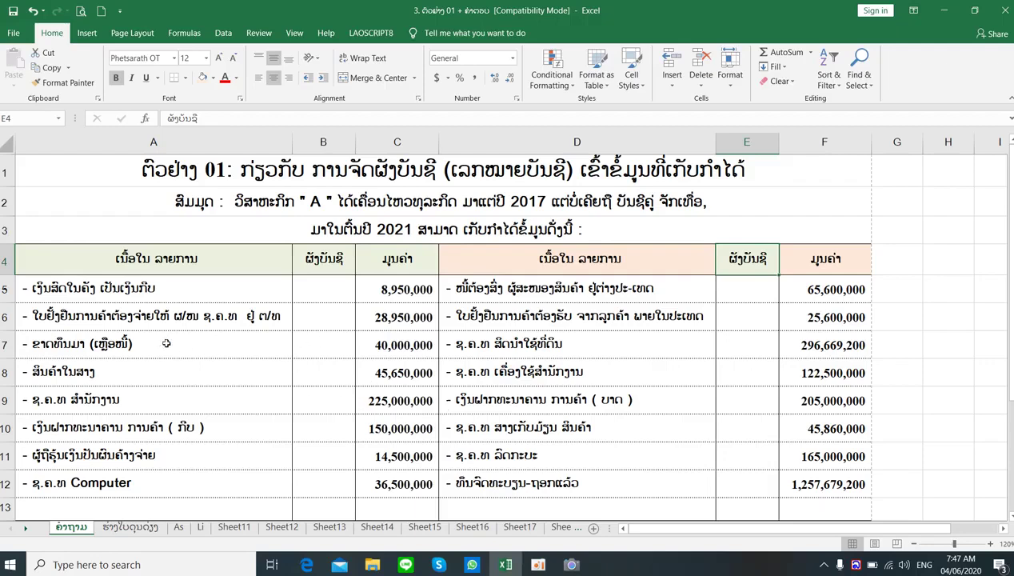
Enter account code 10111 in B5 for the cash on hand in kip item
{"action": "left_click", "coordinate": [147, 287]}
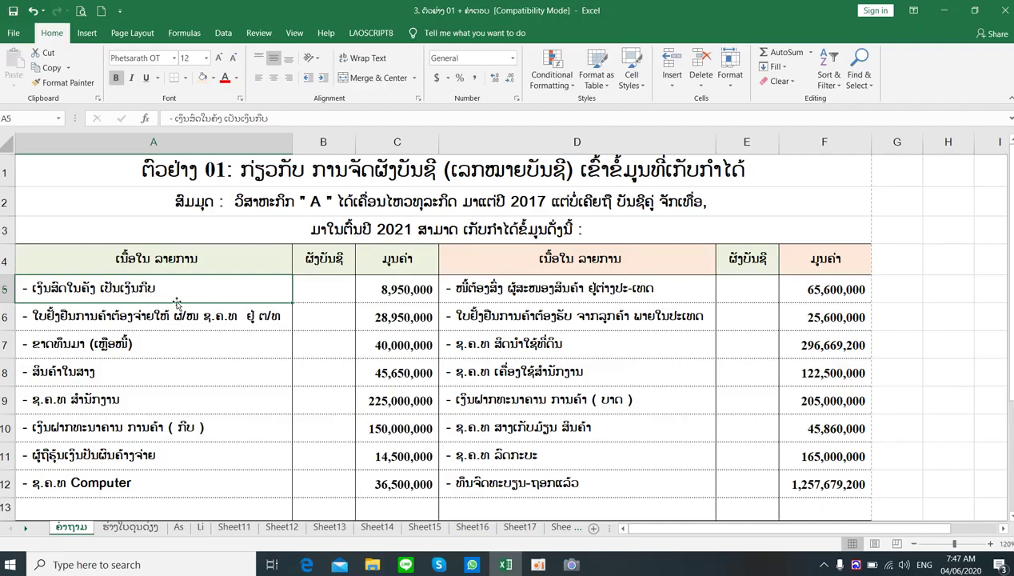
{"action": "left_click", "coordinate": [328, 289]}
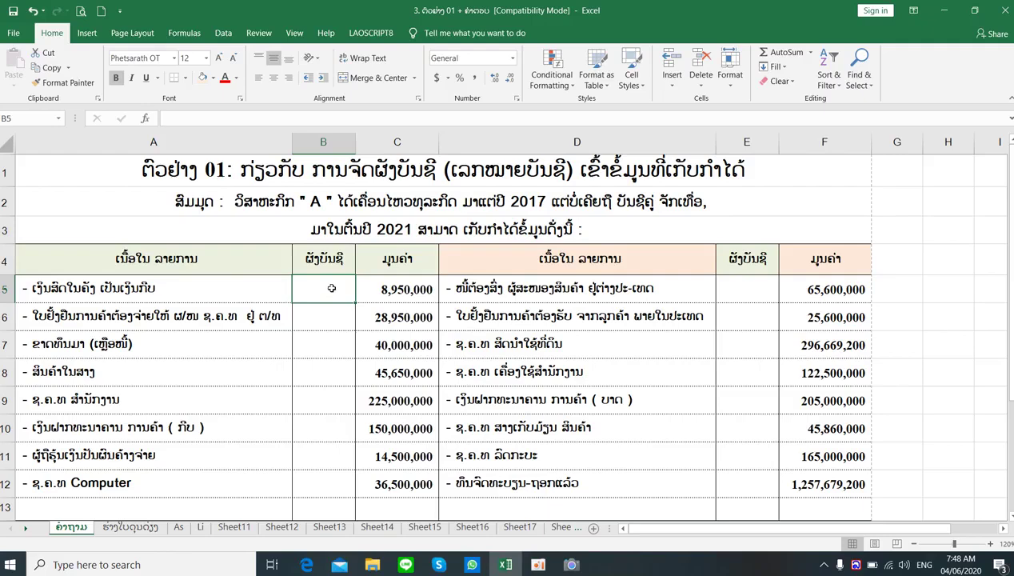
{"action": "type", "text": "1011"}
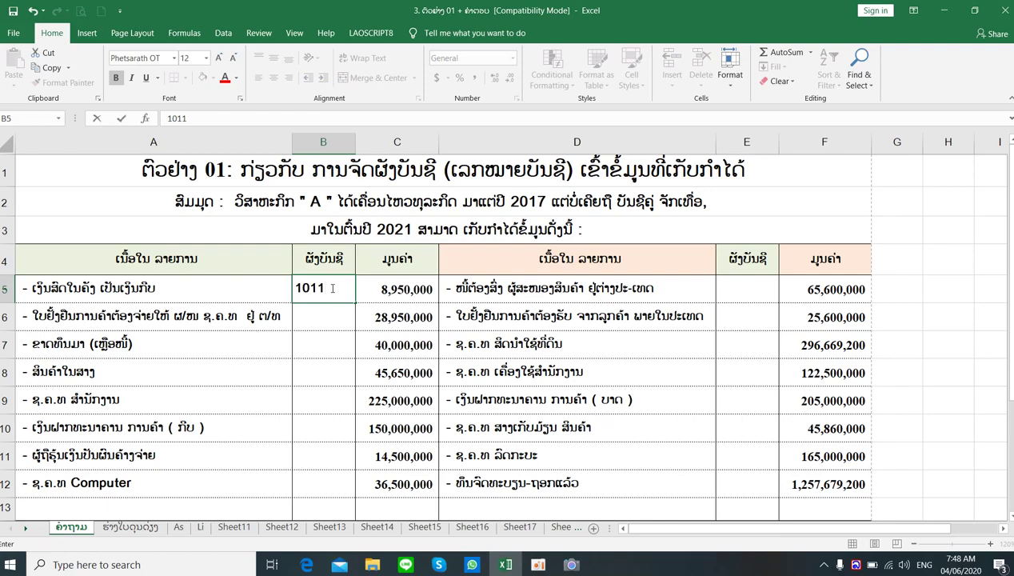
{"action": "type", "text": "1"}
{"action": "left_click", "coordinate": [326, 322]}
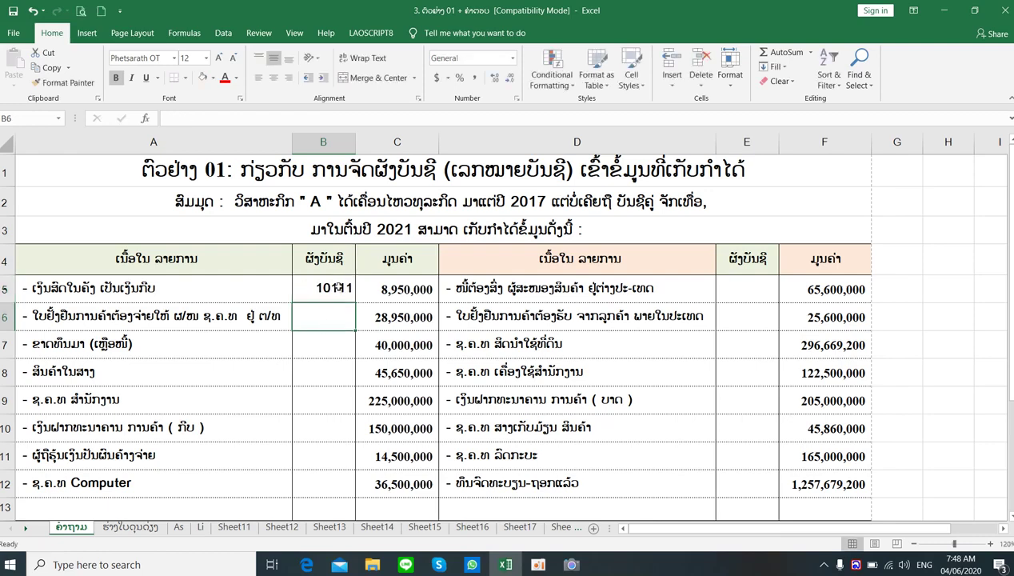
Format the account code cells B5:B12 as Times New Roman, centred, at 14 pt
{"action": "left_click_drag", "start_coordinate": [337, 285], "coordinate": [344, 479]}
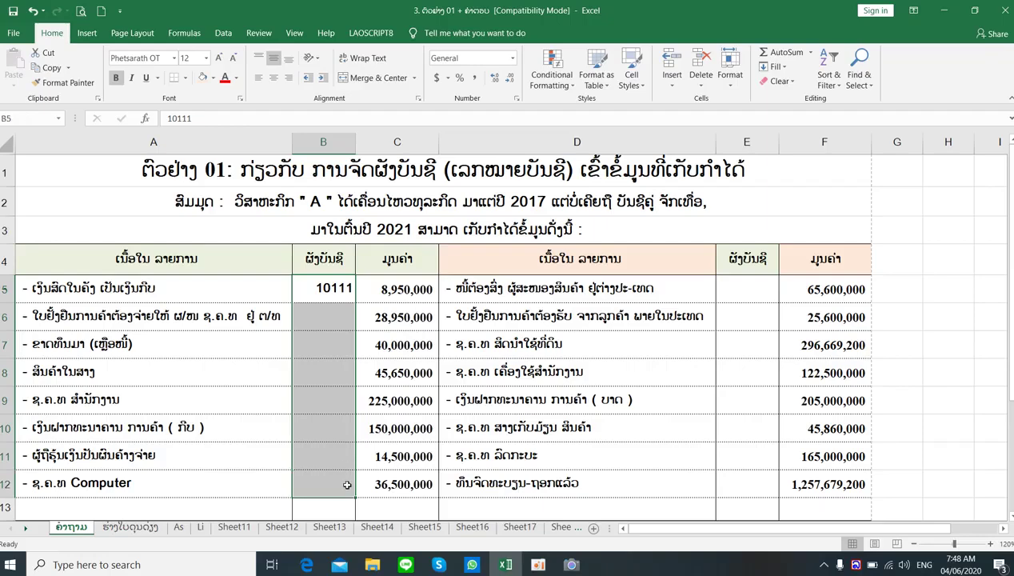
{"action": "left_click", "coordinate": [173, 58]}
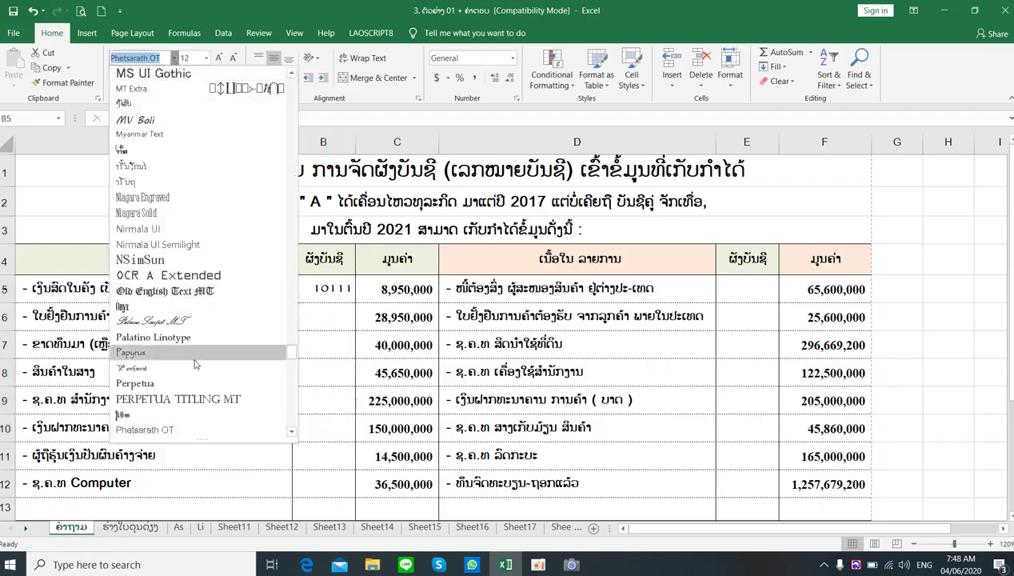
{"action": "scroll", "coordinate": [189, 365], "scroll_direction": "down", "scroll_amount": 8}
{"action": "scroll", "coordinate": [188, 366], "scroll_direction": "down", "scroll_amount": 15}
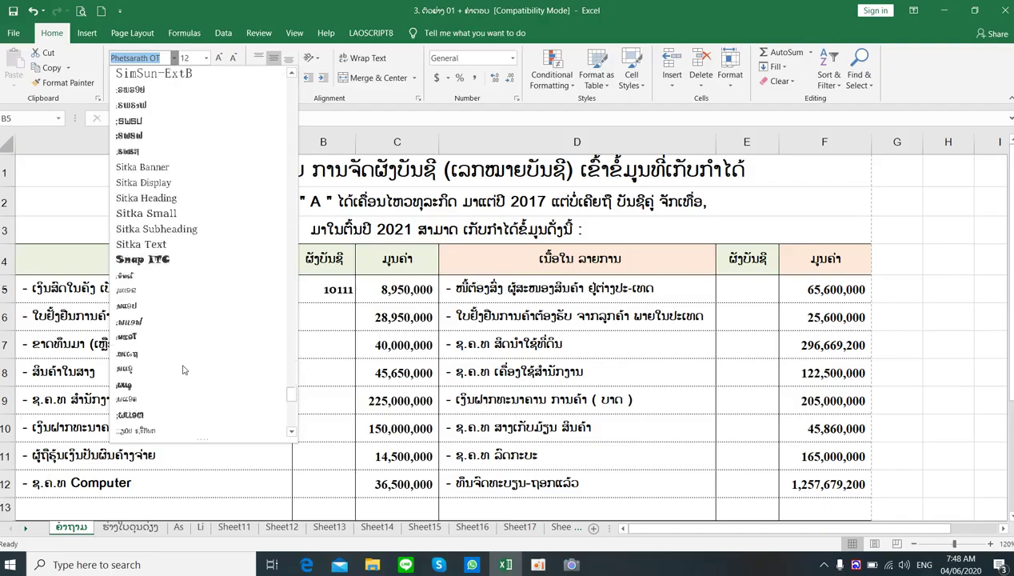
{"action": "scroll", "coordinate": [180, 366], "scroll_direction": "down", "scroll_amount": 2}
{"action": "left_click", "coordinate": [168, 340]}
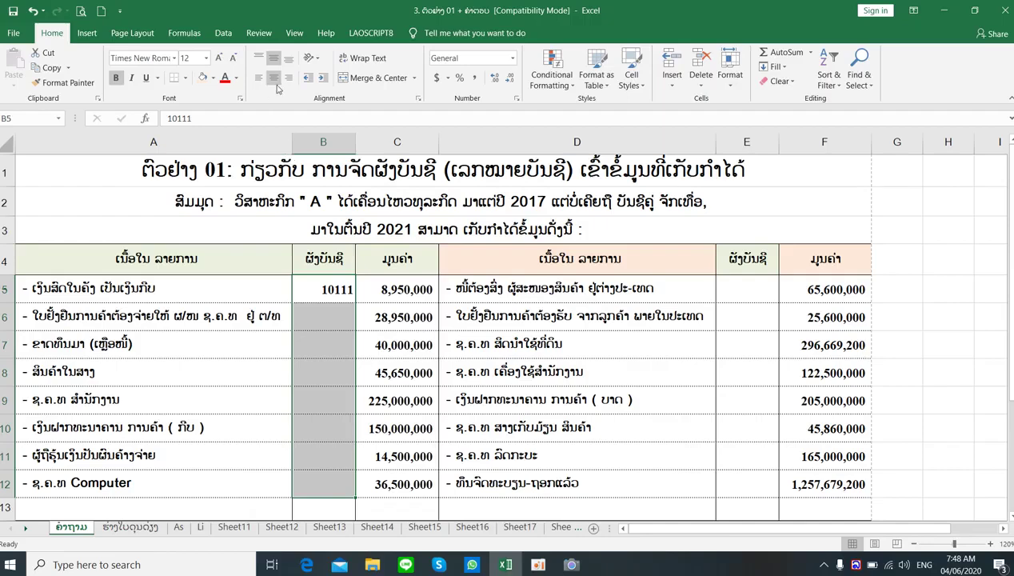
{"action": "left_click", "coordinate": [274, 80]}
{"action": "left_click", "coordinate": [207, 59]}
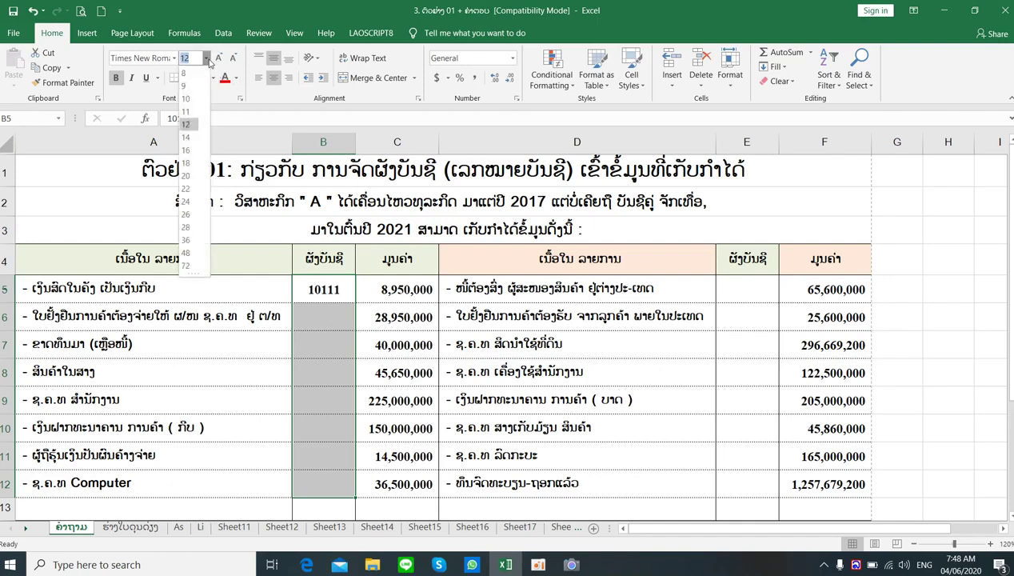
{"action": "left_click", "coordinate": [185, 137]}
{"action": "left_click", "coordinate": [310, 316]}
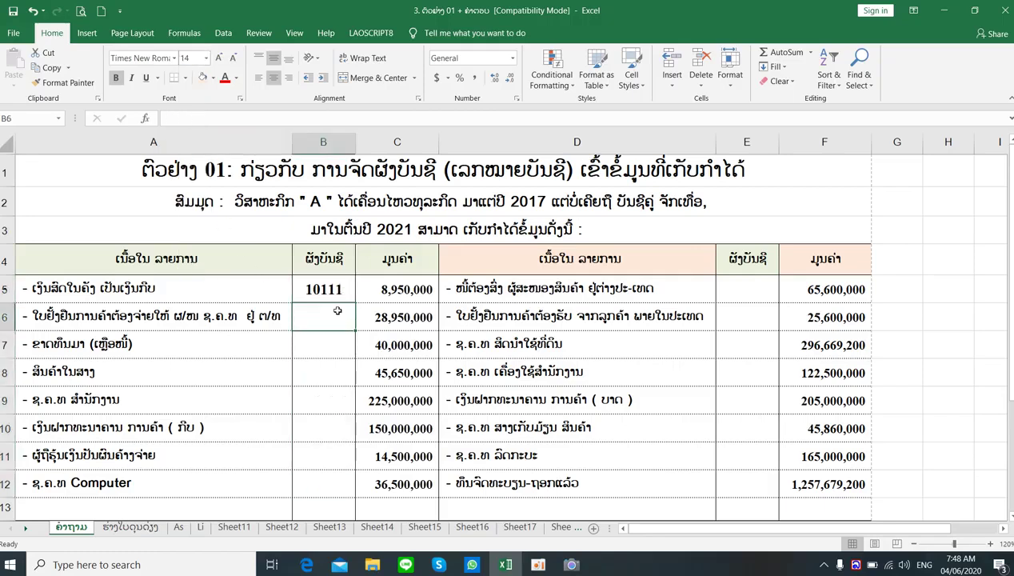
Enter account code 4051 in B6 for the notes payable to foreign fixed-asset suppliers
{"action": "left_click", "coordinate": [342, 293]}
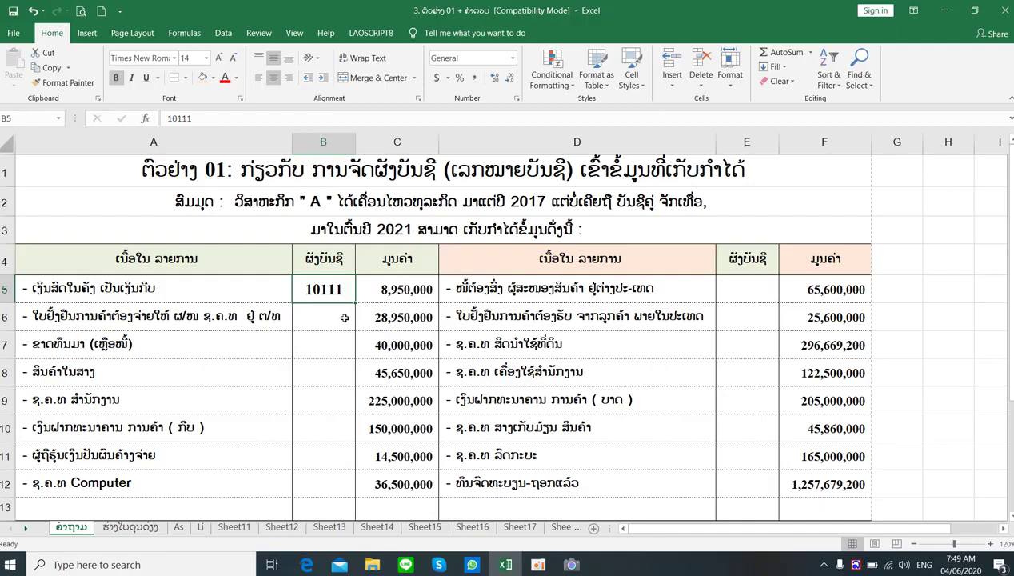
{"action": "left_click", "coordinate": [343, 318]}
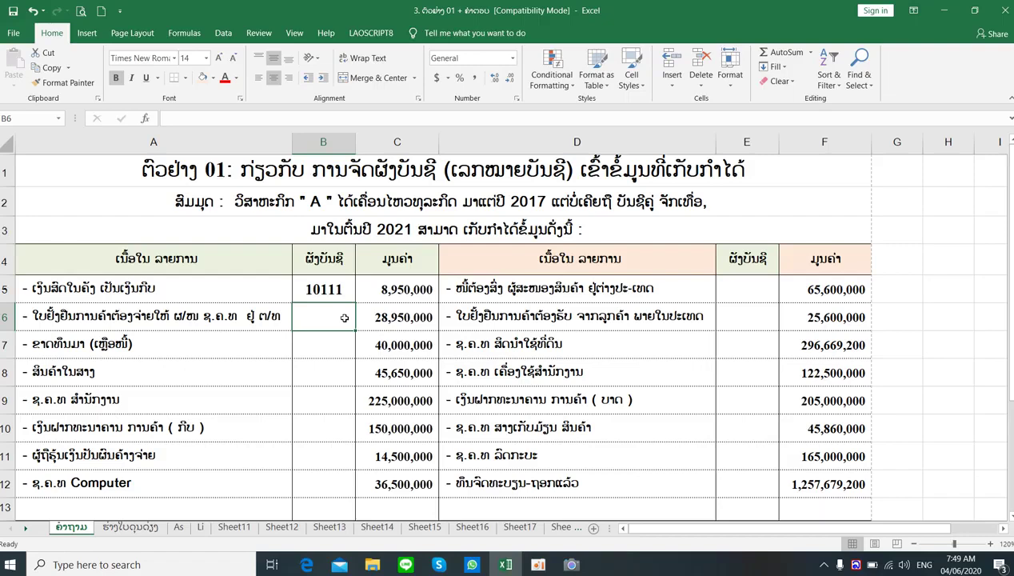
{"action": "type", "text": "405"}
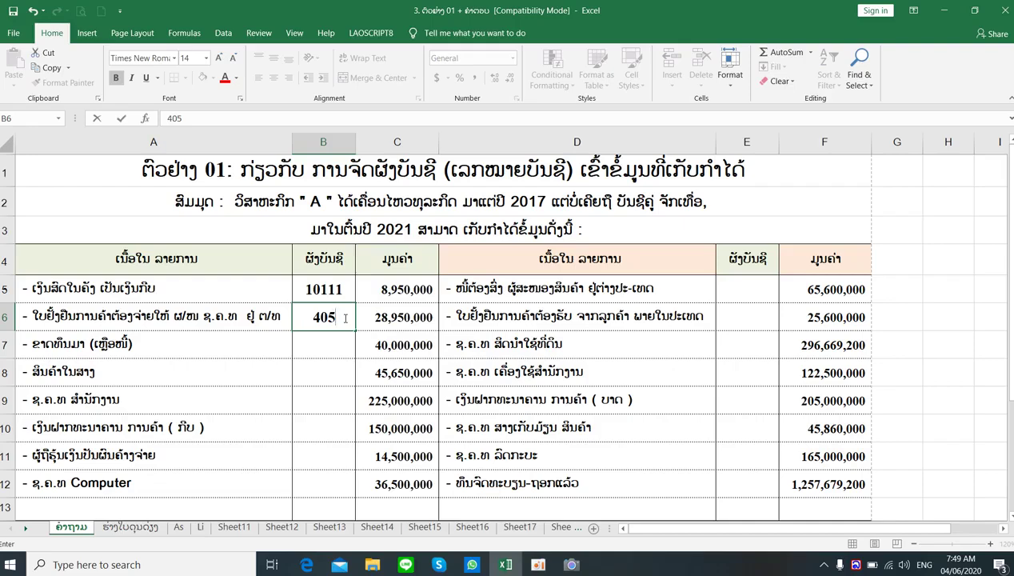
{"action": "type", "text": "1"}
{"action": "key", "text": "Return"}
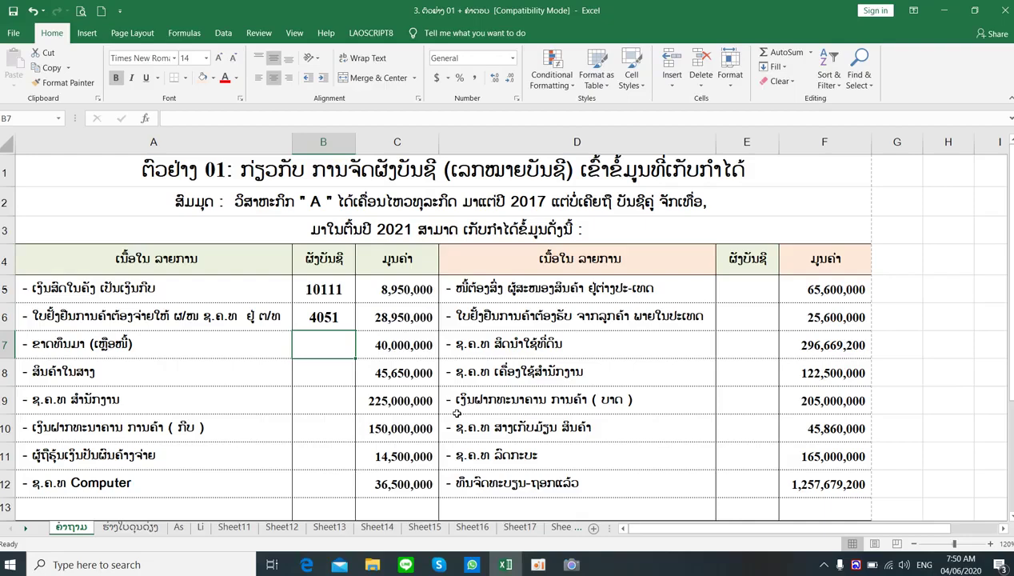
Enter account code 329 in B7 for the loss carried forward and 1371 in B8 for the goods in stock
{"action": "type", "text": "329"}
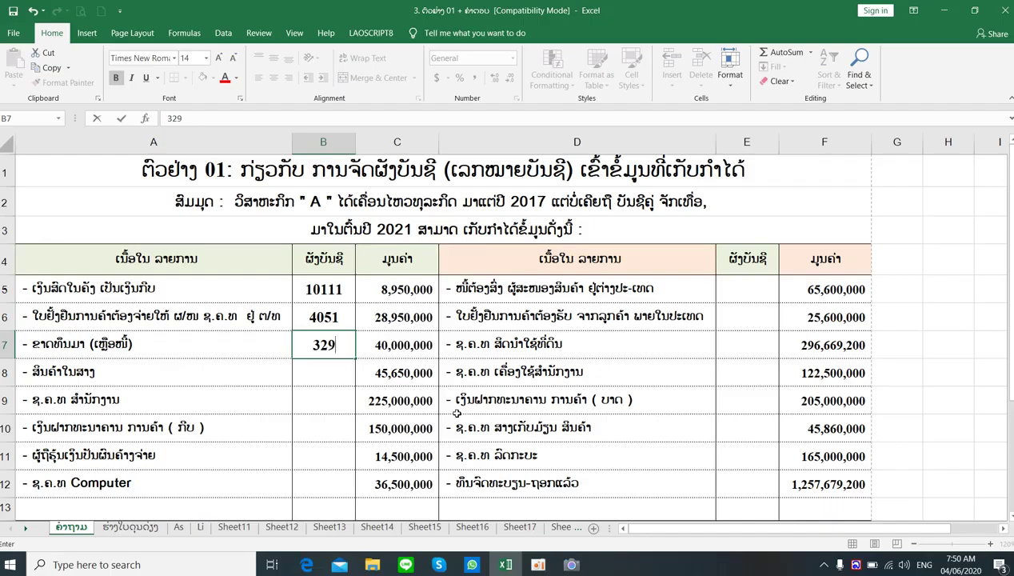
{"action": "key", "text": "Return"}
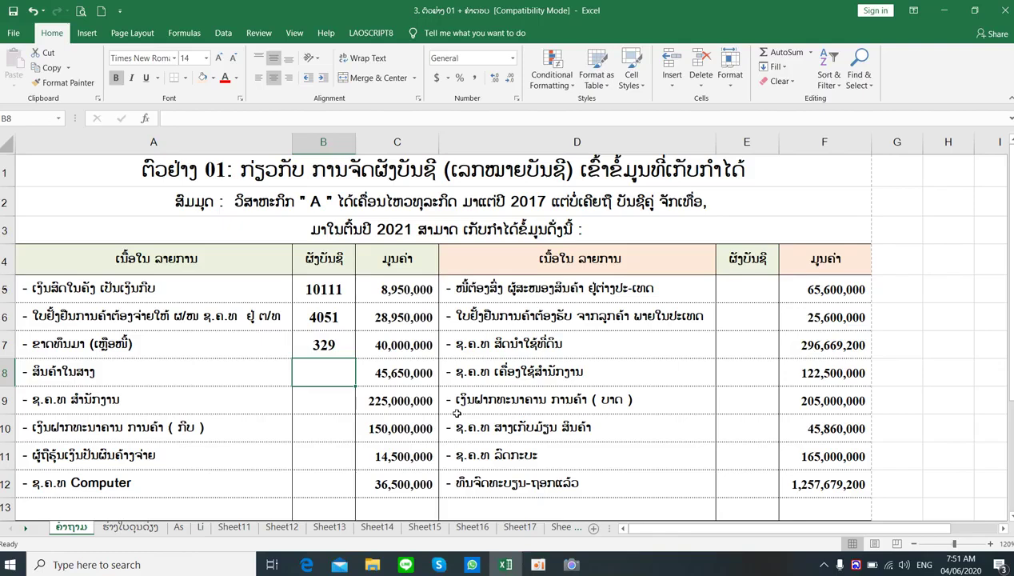
{"action": "type", "text": "1371"}
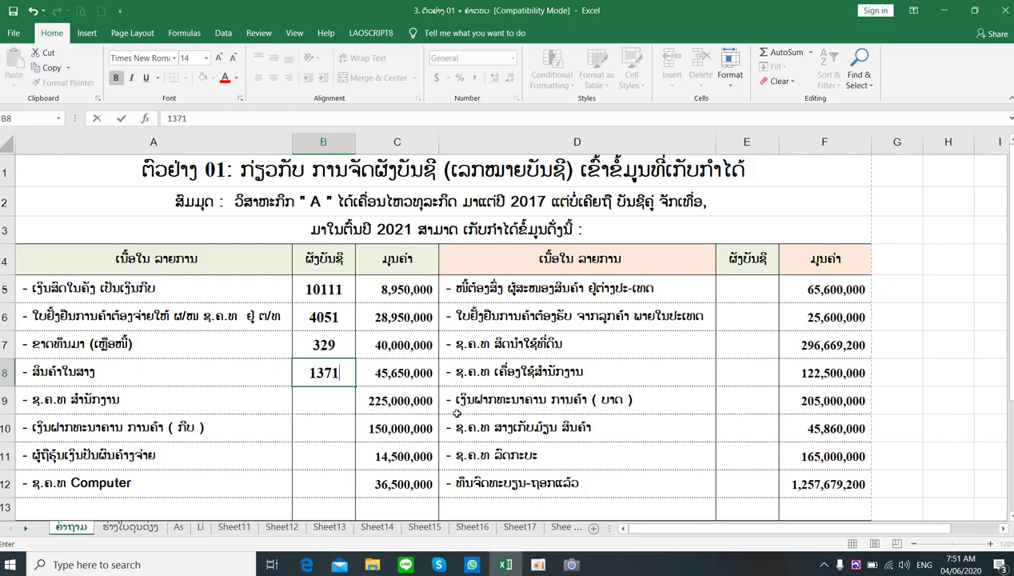
{"action": "key", "text": "Return"}
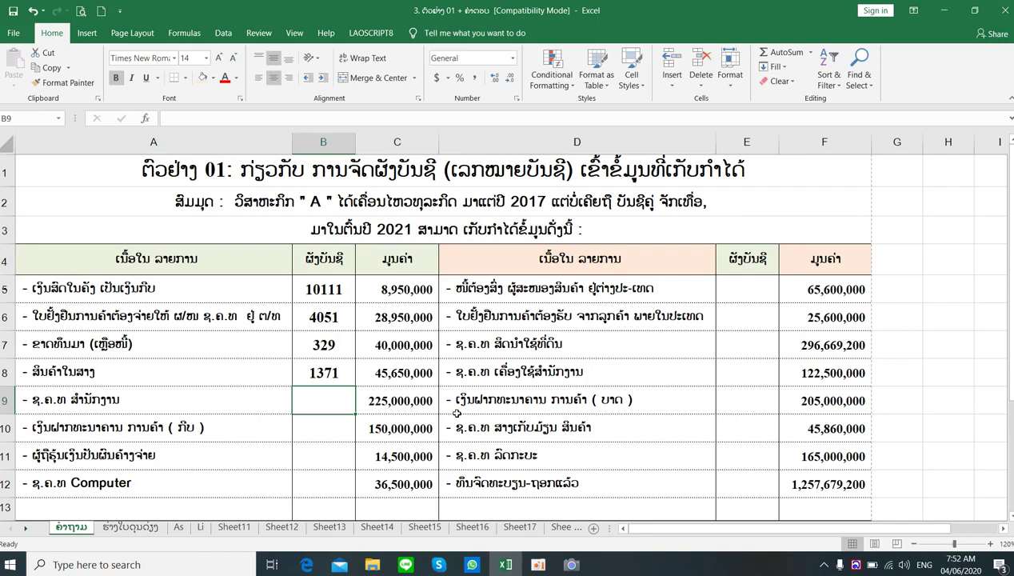
Enter account code 24121 in B9 for the office fixed asset
{"action": "type", "text": "2412"}
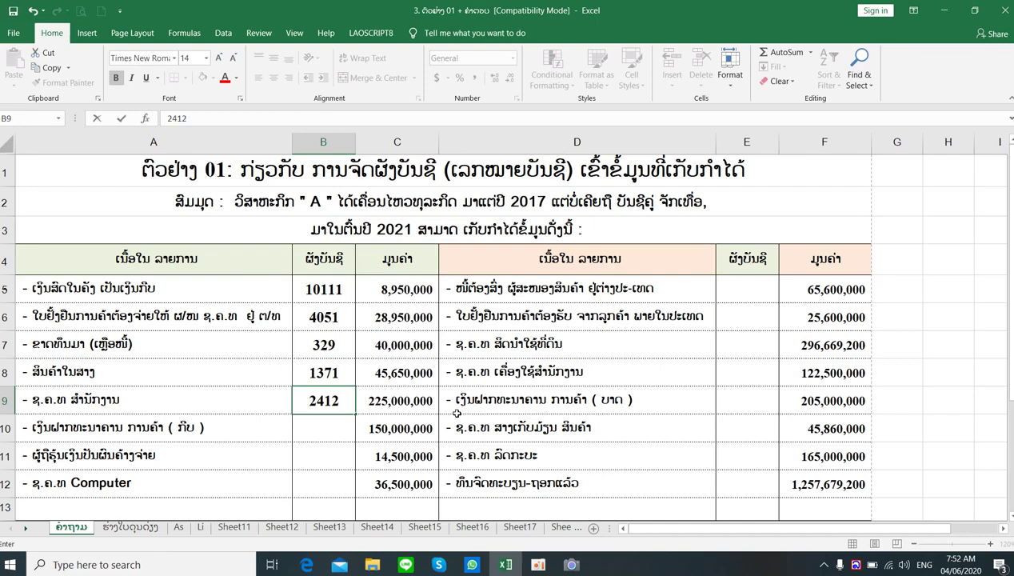
{"action": "type", "text": "1"}
{"action": "key", "text": "Return"}
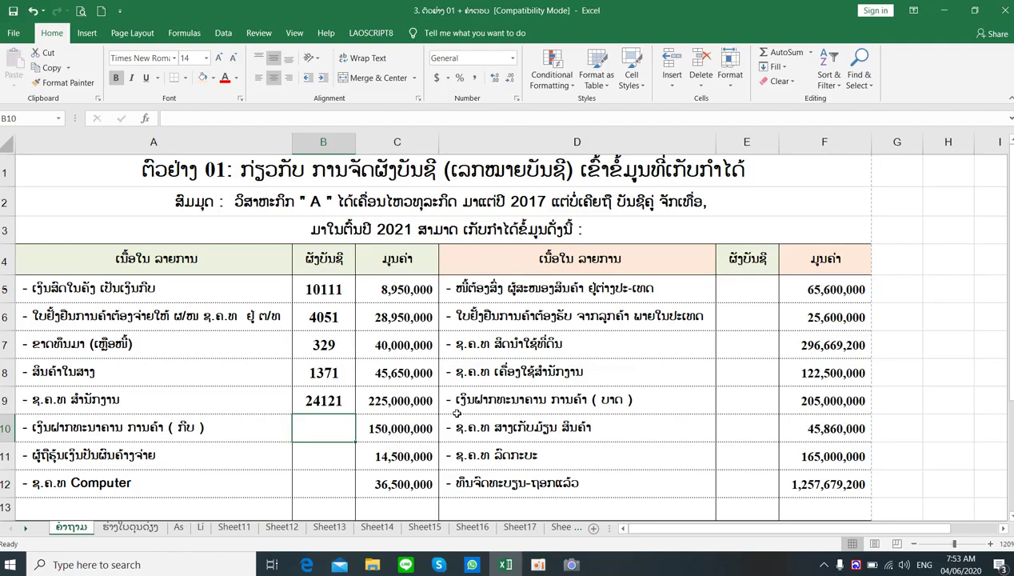
Enter account code 10211 in B10 for the commercial bank deposit in kip
{"action": "type", "text": "102"}
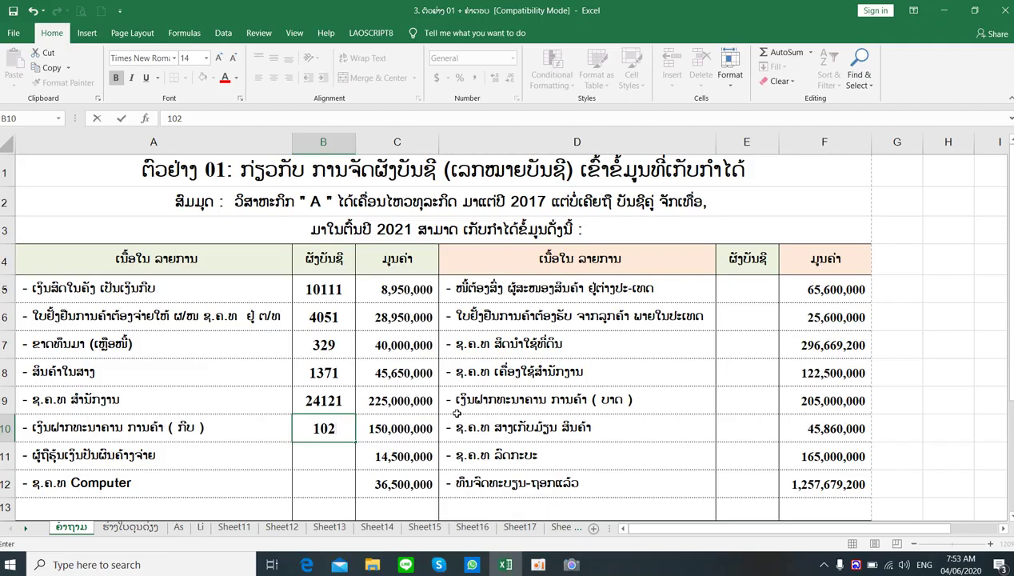
{"action": "type", "text": "1"}
{"action": "type", "text": "1"}
{"action": "key", "text": "BackSpace"}
{"action": "type", "text": "00"}
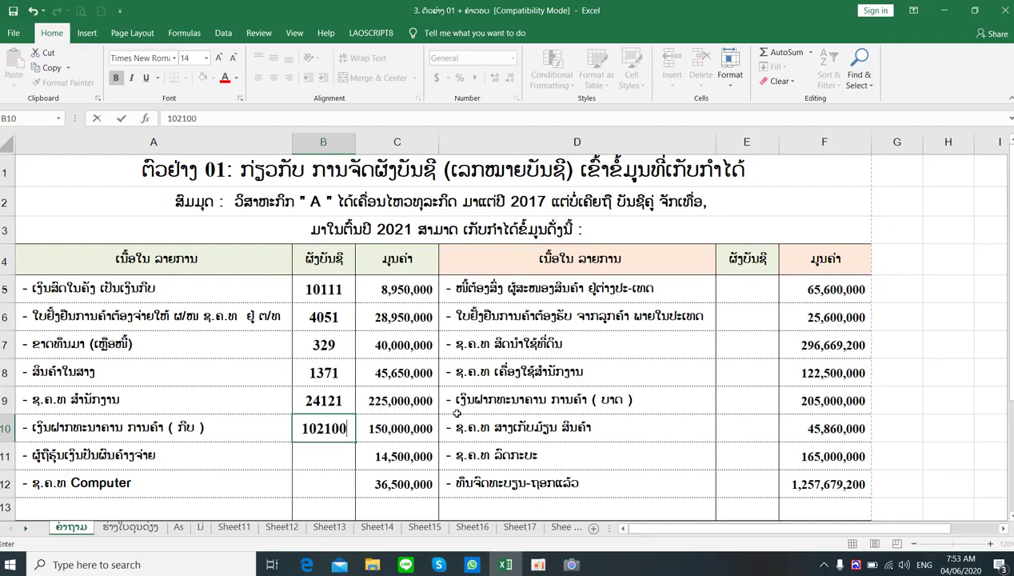
{"action": "type", "text": "1"}
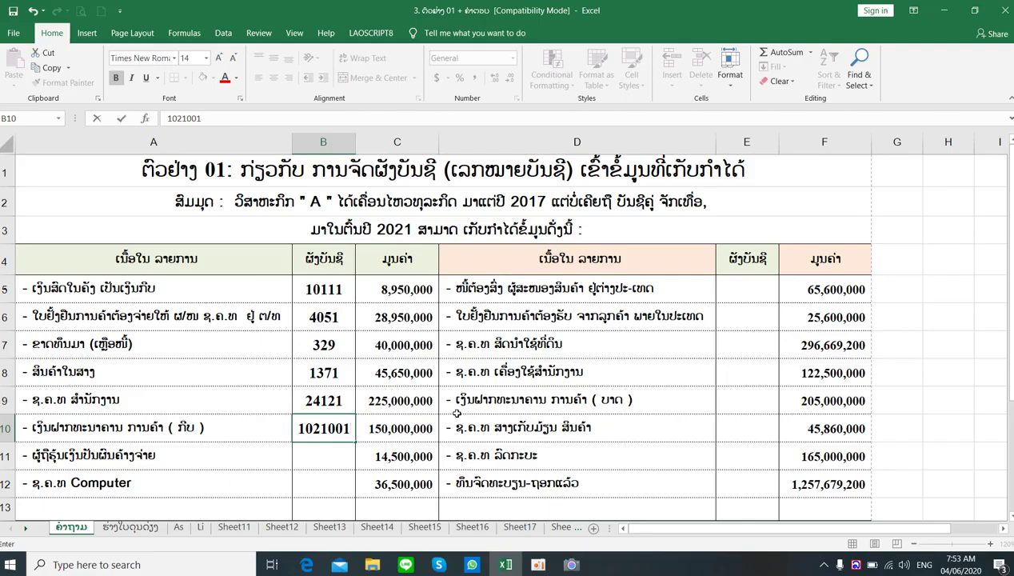
{"action": "key", "text": "BackSpace"}
{"action": "key", "text": "BackSpace"}
{"action": "type", "text": "1"}
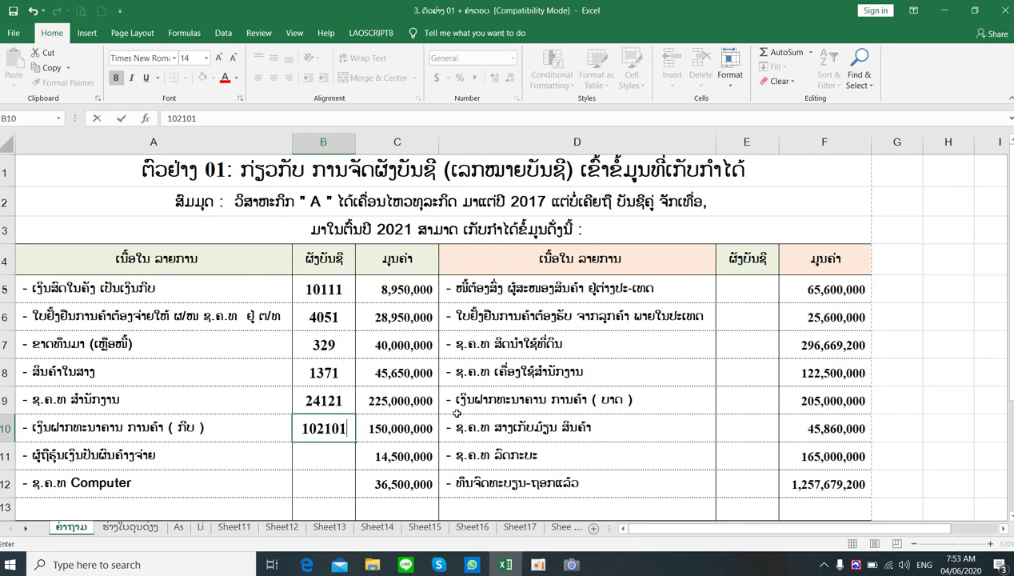
{"action": "key", "text": "BackSpace"}
{"action": "key", "text": "BackSpace"}
{"action": "type", "text": "1"}
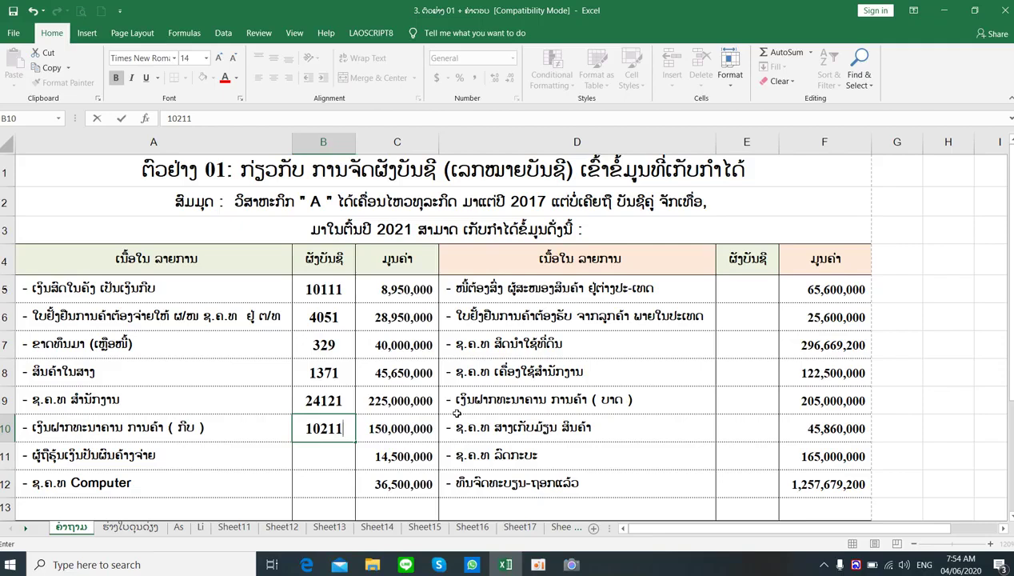
{"action": "key", "text": "BackSpace"}
{"action": "type", "text": "1"}
{"action": "key", "text": "Return"}
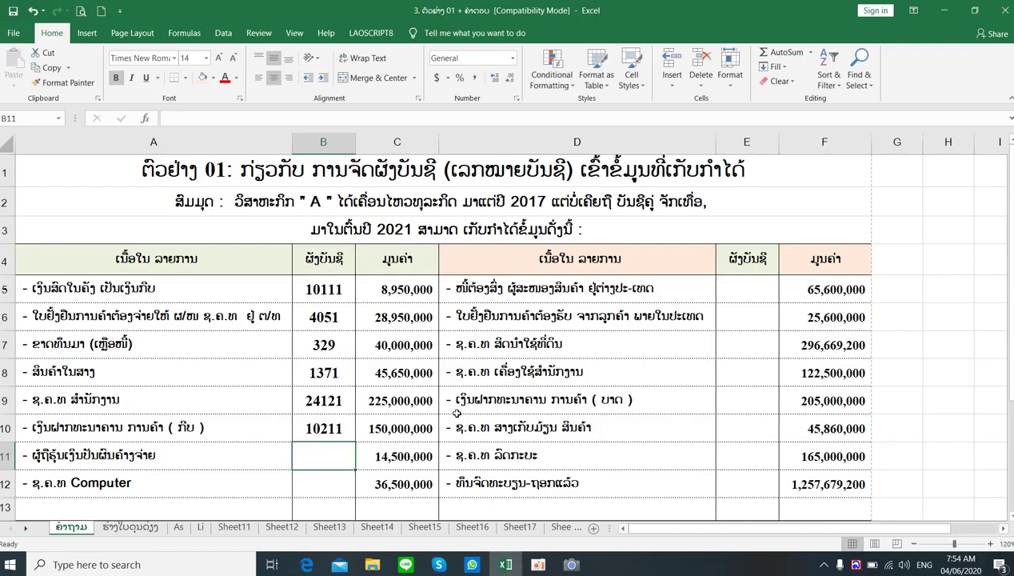
Enter account code 4541 in B11 for the dividends payable to shareholders
{"action": "type", "text": "454"}
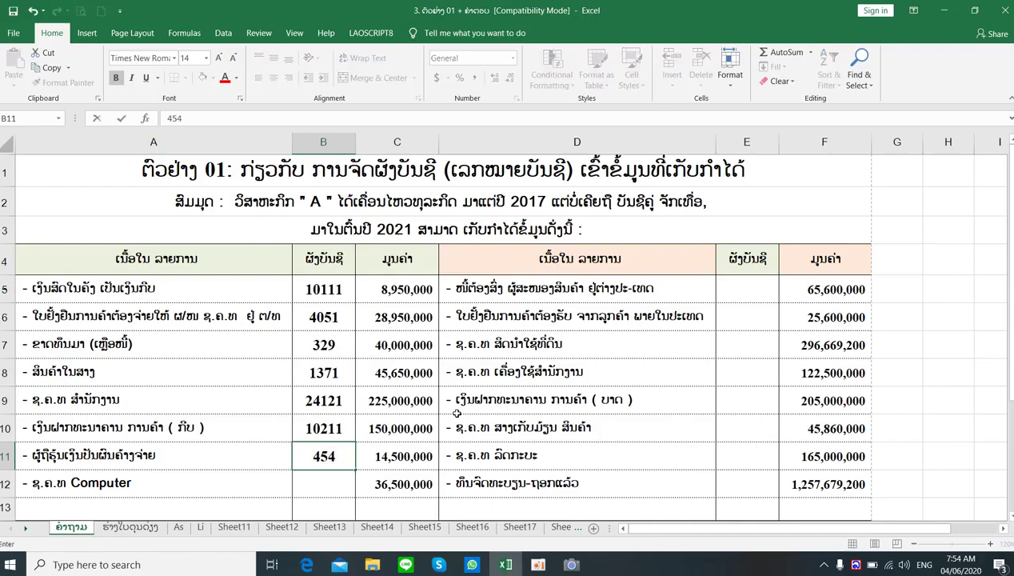
{"action": "type", "text": "1"}
{"action": "key", "text": "Return"}
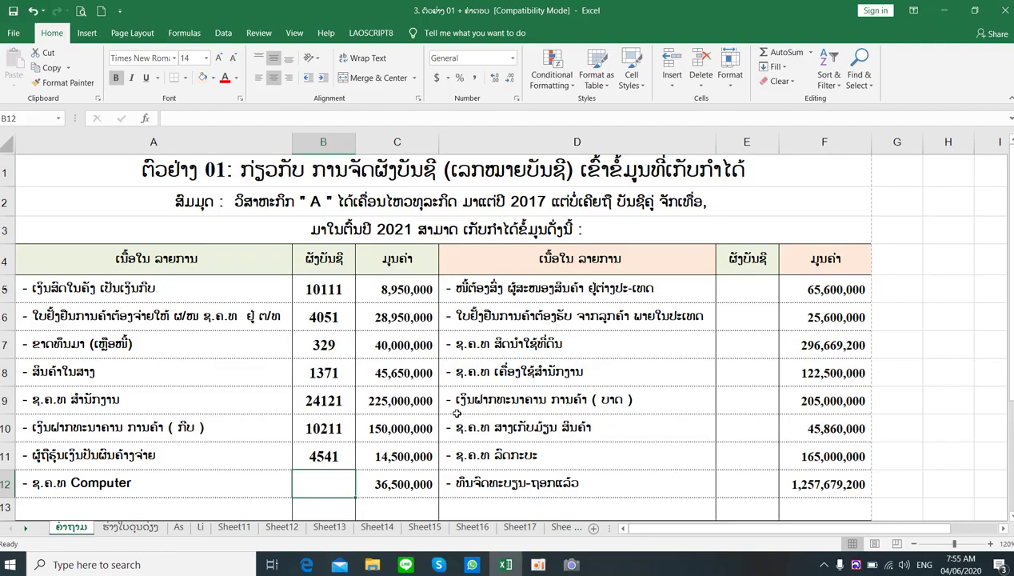
Enter account code 24181 in B12 for the computer fixed asset
{"action": "type", "text": "2418"}
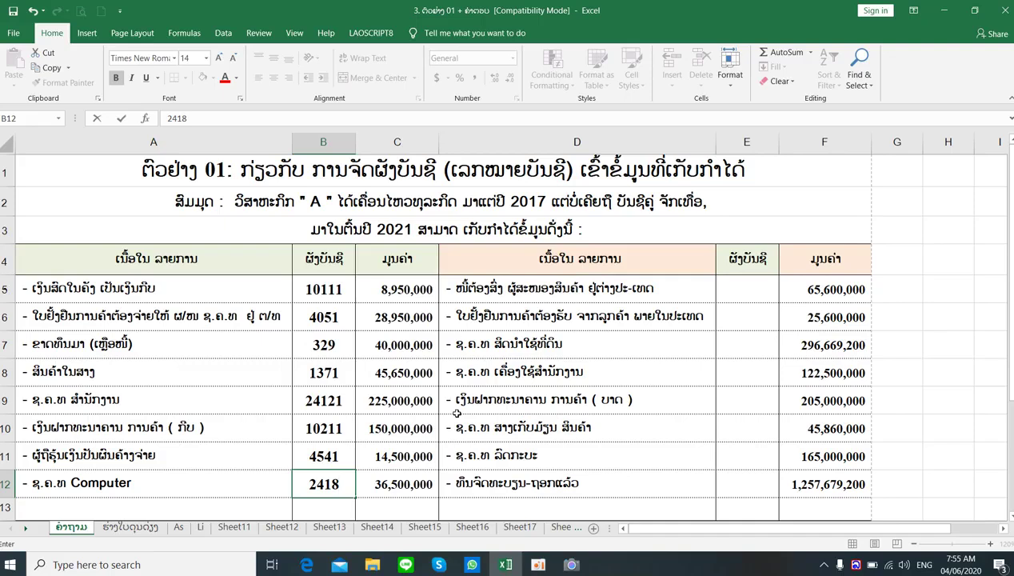
{"action": "type", "text": "1"}
{"action": "key", "text": "Return"}
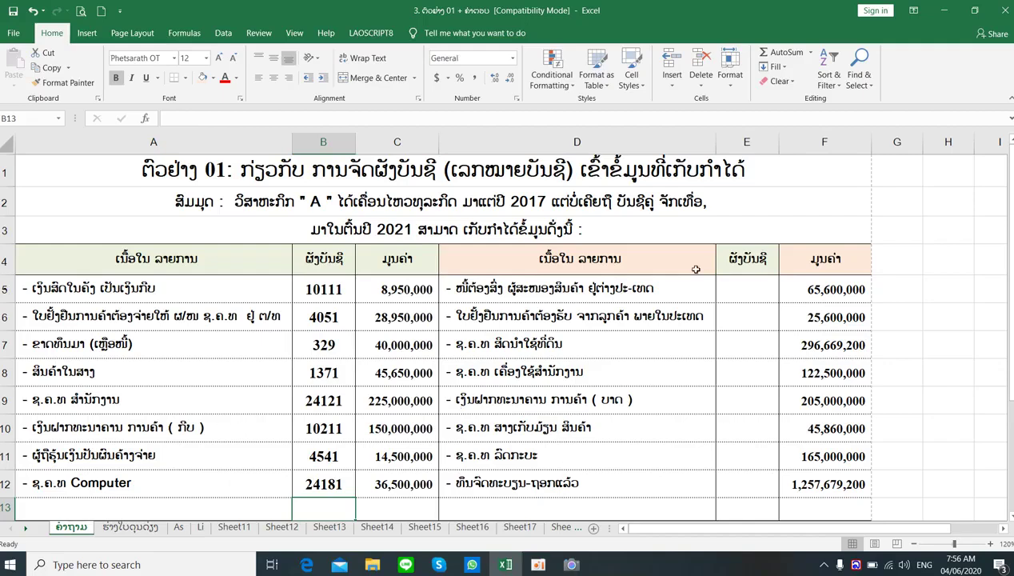
Enter account code 4011 in E5 for the debt payable to foreign goods suppliers
{"action": "left_click", "coordinate": [753, 292]}
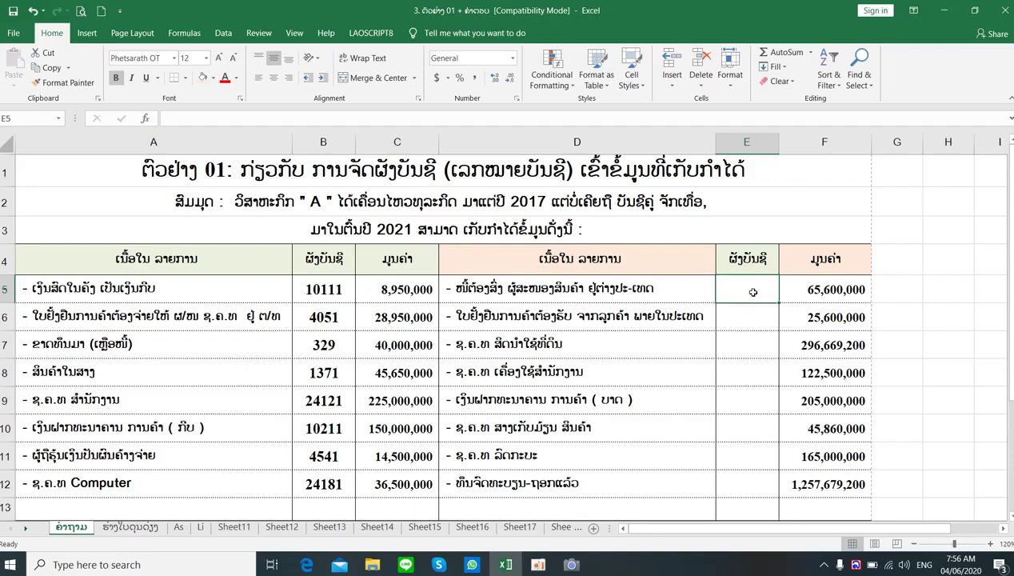
{"action": "type", "text": "401"}
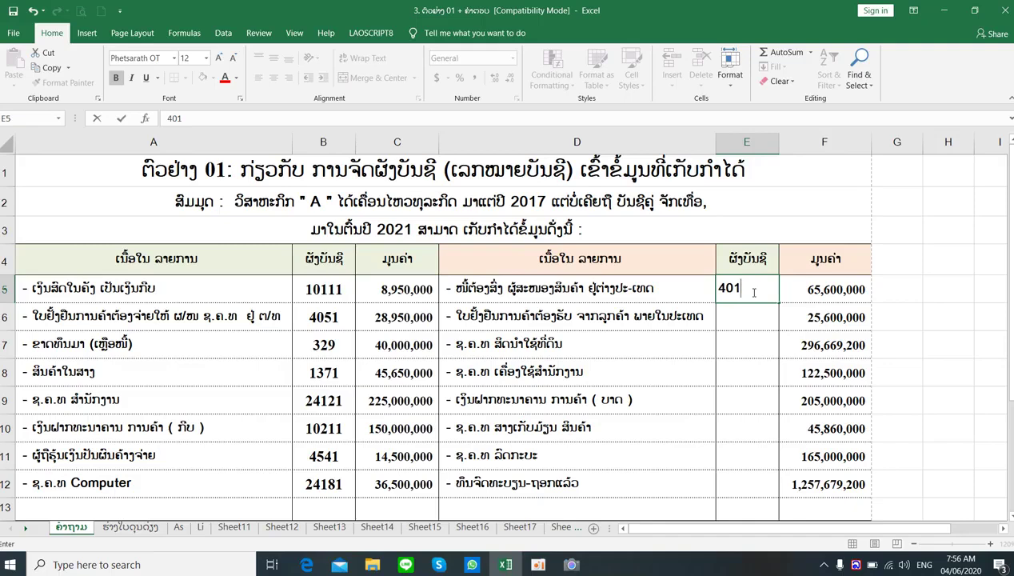
{"action": "type", "text": "1"}
{"action": "key", "text": "Return"}
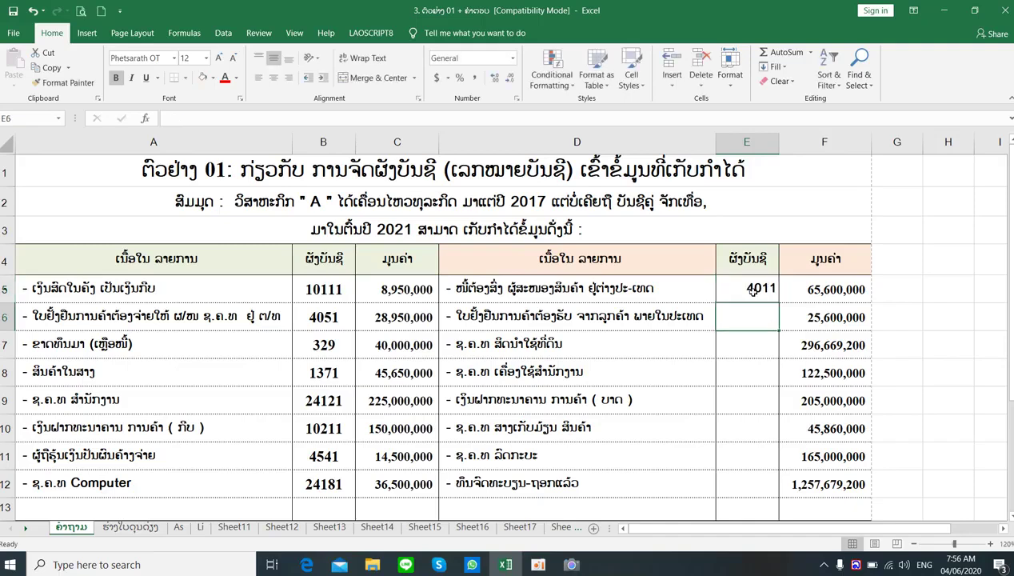
Format the account code cells E5:E12 in 14 pt Times New Roman and center them horizontally
{"action": "left_click_drag", "start_coordinate": [752, 289], "coordinate": [768, 485]}
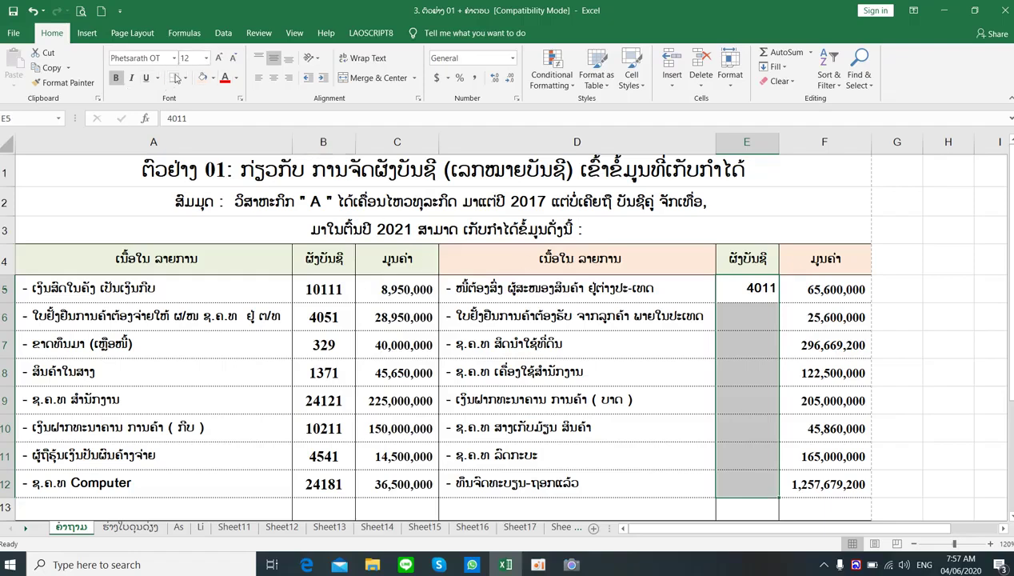
{"action": "left_click", "coordinate": [207, 59]}
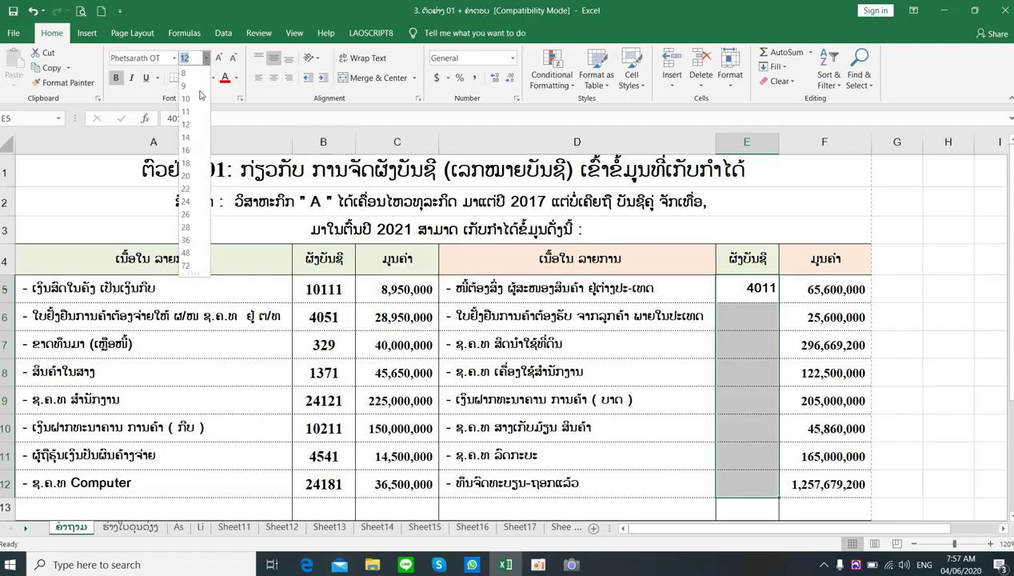
{"action": "left_click", "coordinate": [191, 140]}
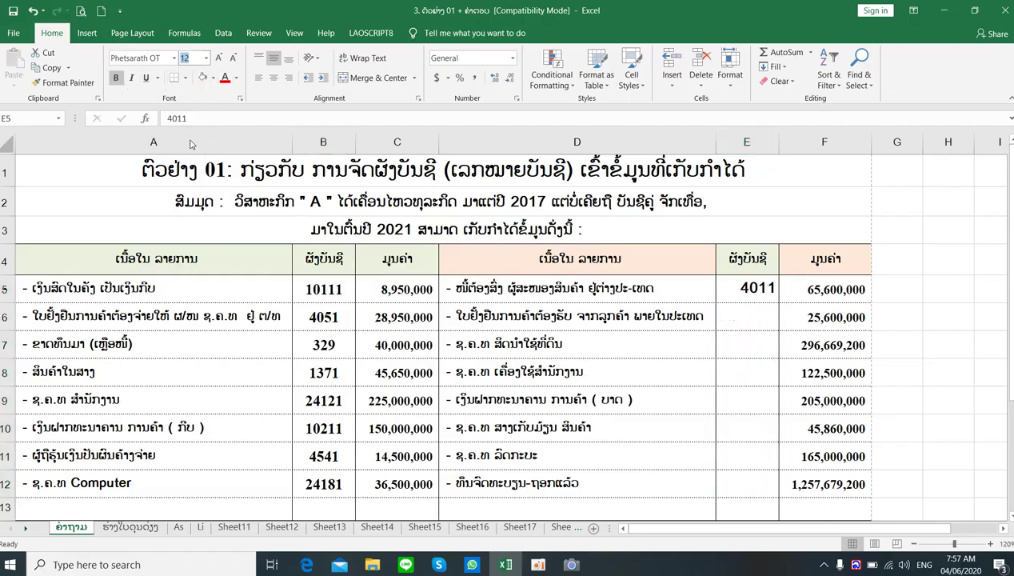
{"action": "left_click", "coordinate": [176, 61]}
{"action": "scroll", "coordinate": [183, 357], "scroll_direction": "down", "scroll_amount": 5}
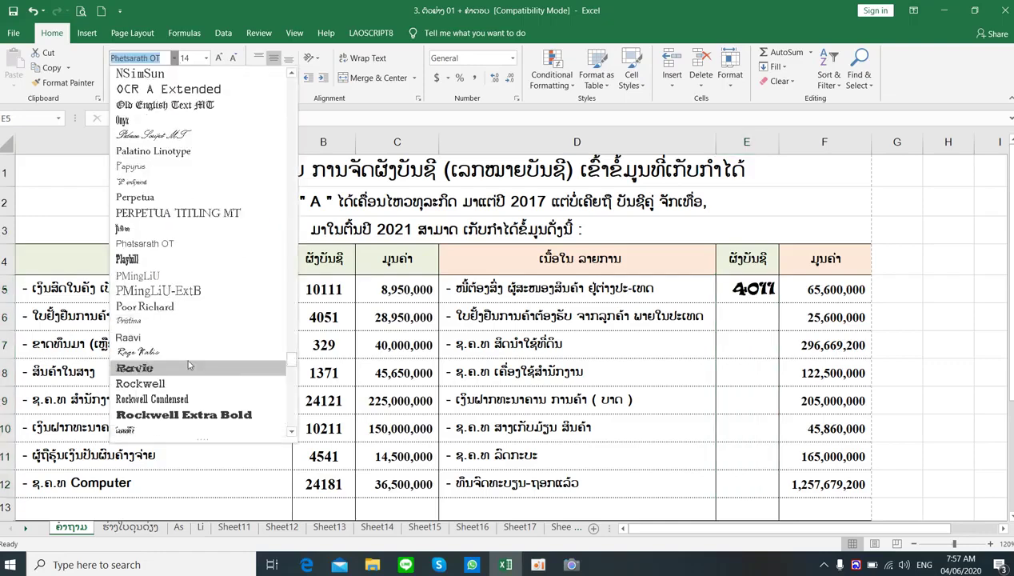
{"action": "scroll", "coordinate": [184, 357], "scroll_direction": "down", "scroll_amount": 17}
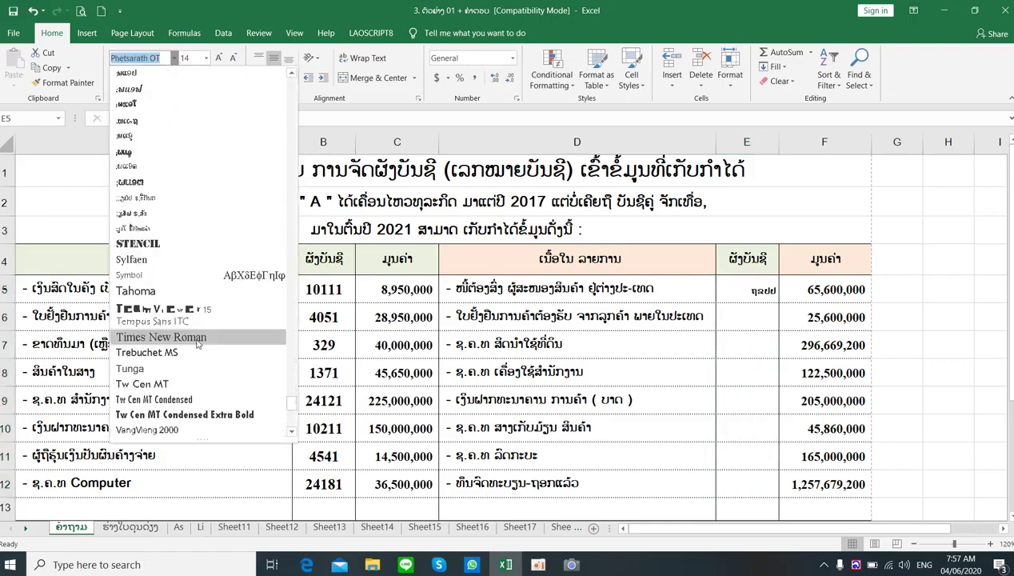
{"action": "scroll", "coordinate": [202, 350], "scroll_direction": "up", "scroll_amount": 4}
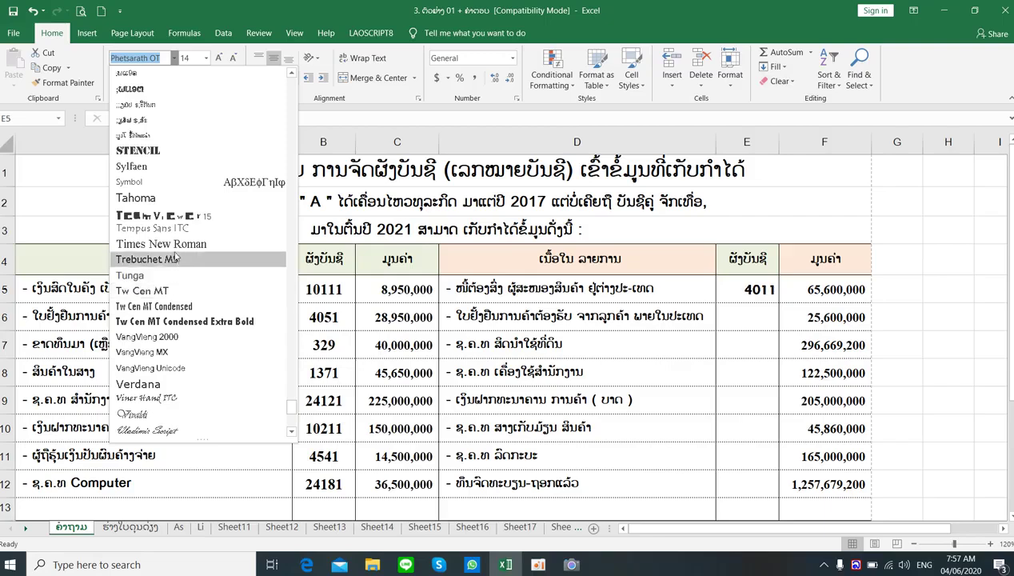
{"action": "left_click", "coordinate": [175, 246]}
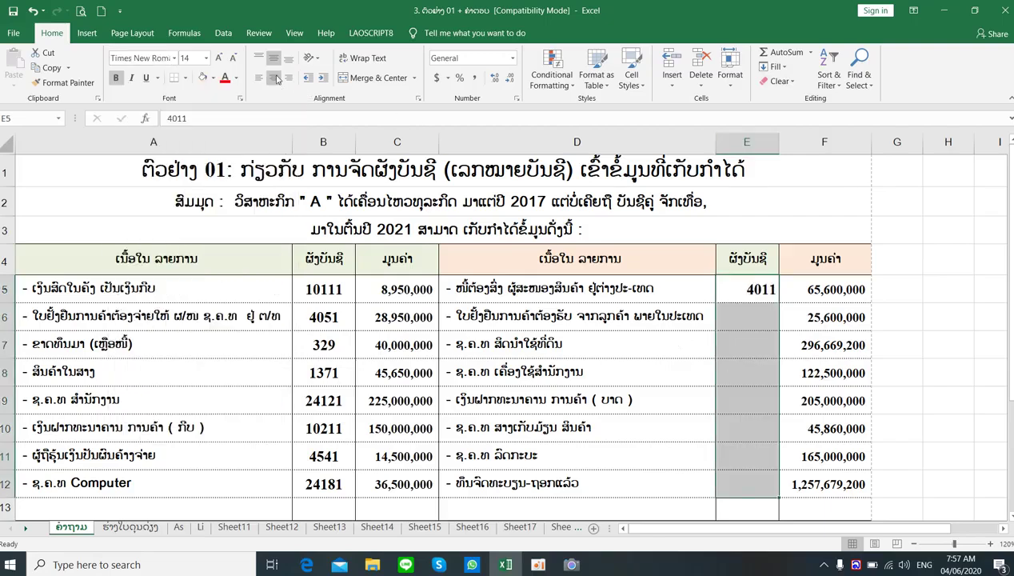
{"action": "left_click", "coordinate": [274, 79]}
Enter account code 12211 in E6 for the trade bills receivable from domestic customers
{"action": "left_click", "coordinate": [744, 314]}
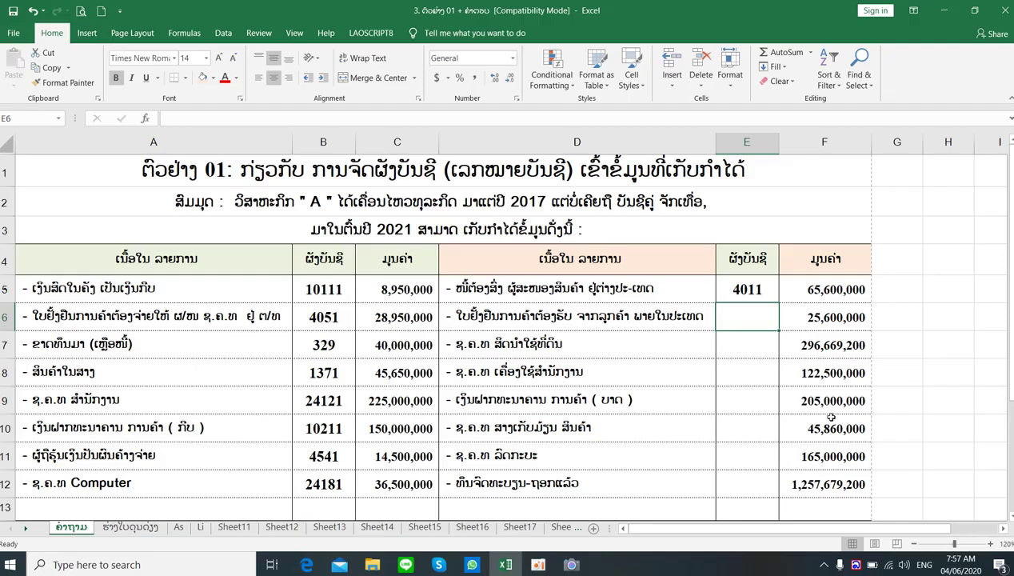
{"action": "type", "text": "122"}
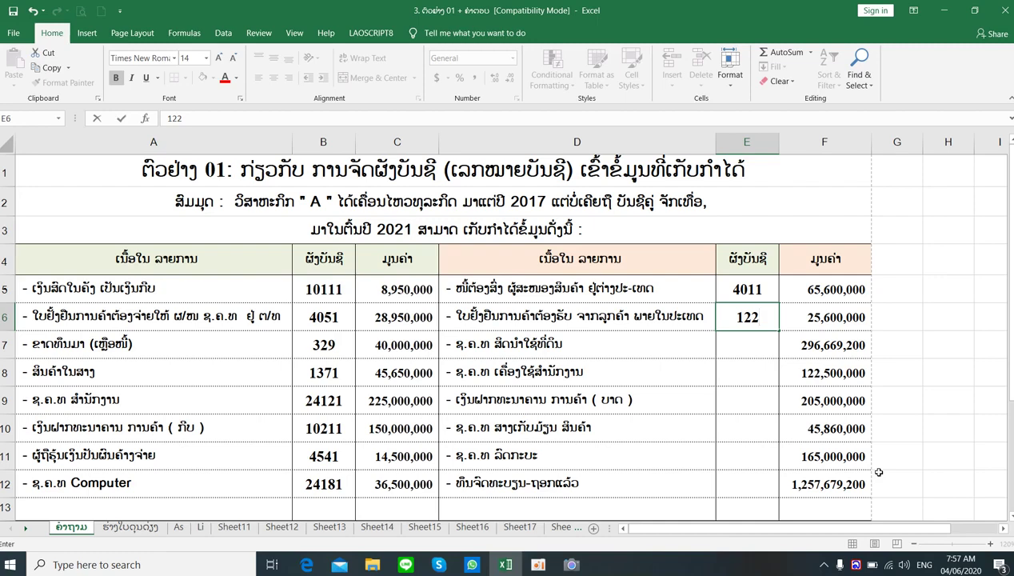
{"action": "type", "text": "11"}
{"action": "key", "text": "BackSpace"}
{"action": "type", "text": "01"}
{"action": "key", "text": "Left"}
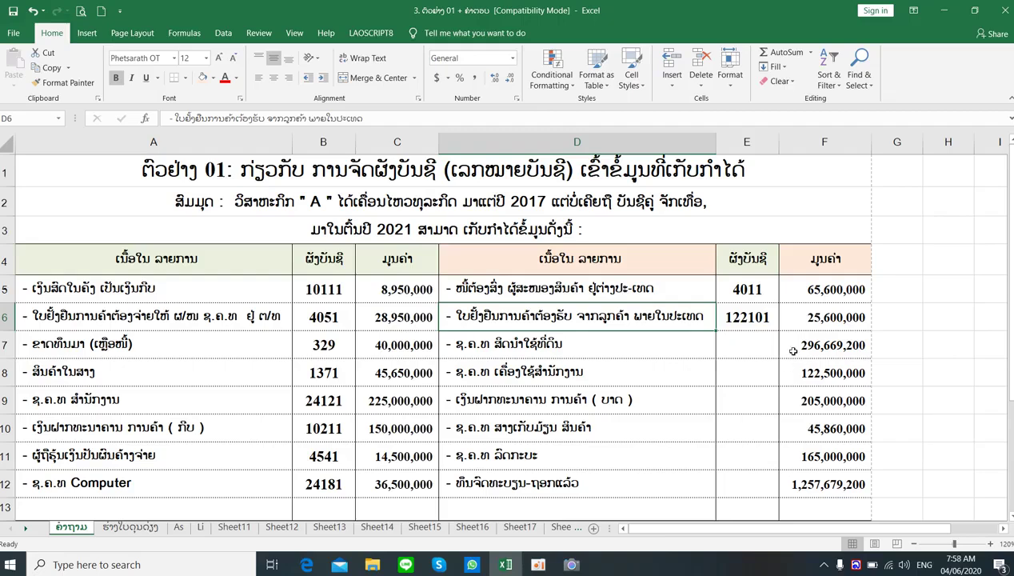
{"action": "double_click", "coordinate": [765, 317]}
{"action": "key", "text": "BackSpace"}
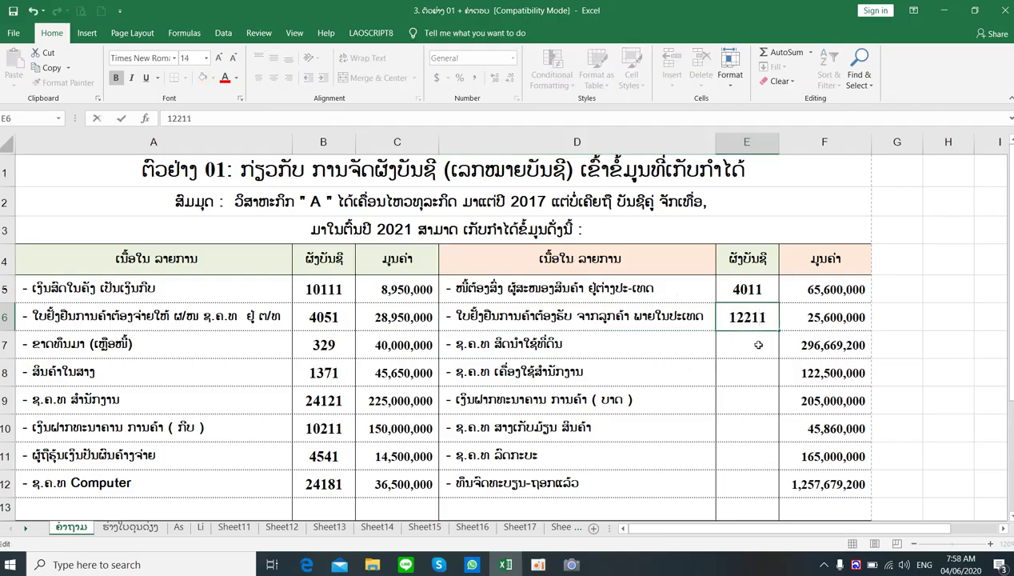
Enter account code 241011 in E7 for the land use rights and 24111 in E8 for the office equipment
{"action": "left_click", "coordinate": [758, 344]}
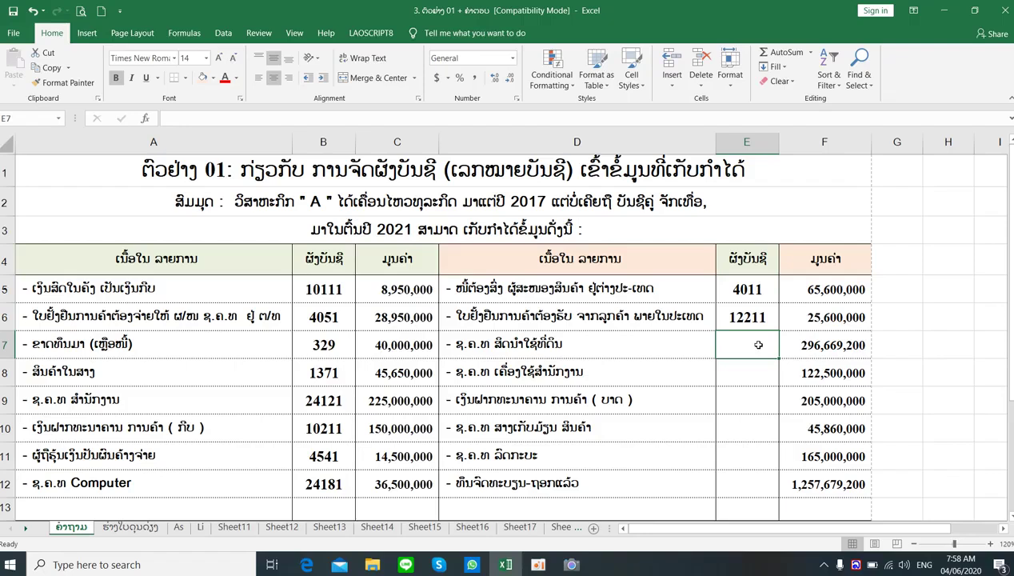
{"action": "type", "text": "2410"}
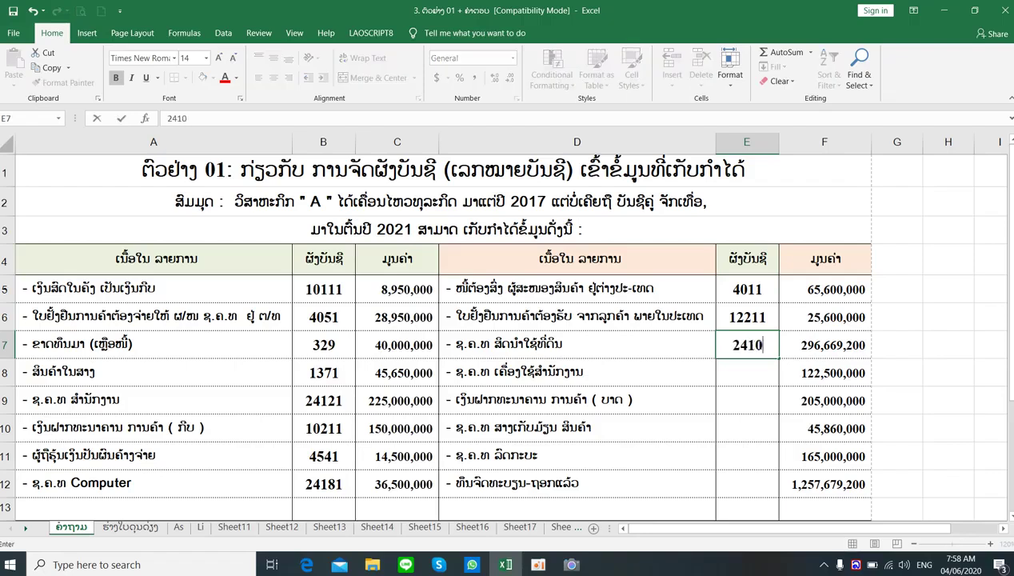
{"action": "type", "text": "11"}
{"action": "key", "text": "Return"}
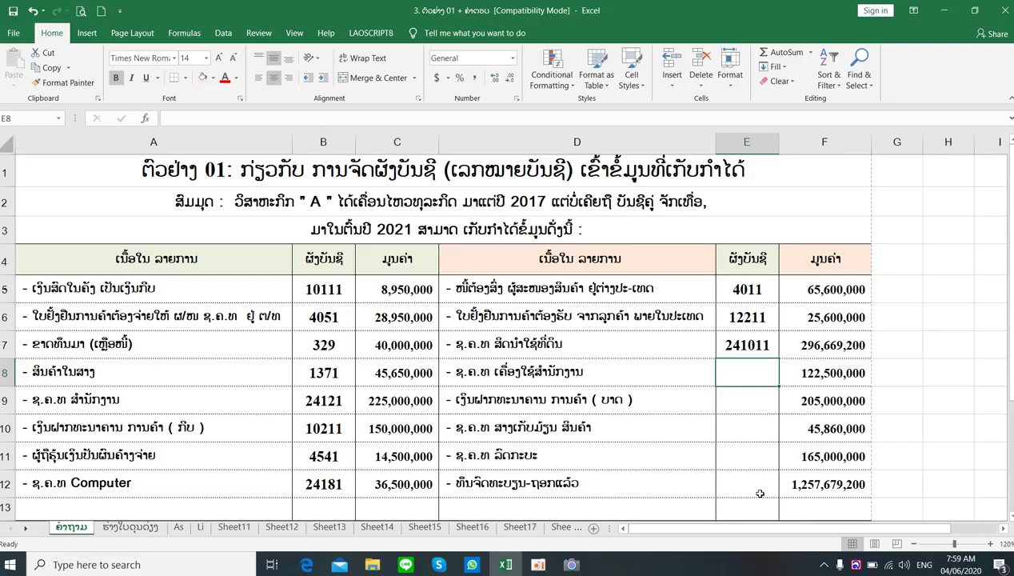
{"action": "type", "text": "24"}
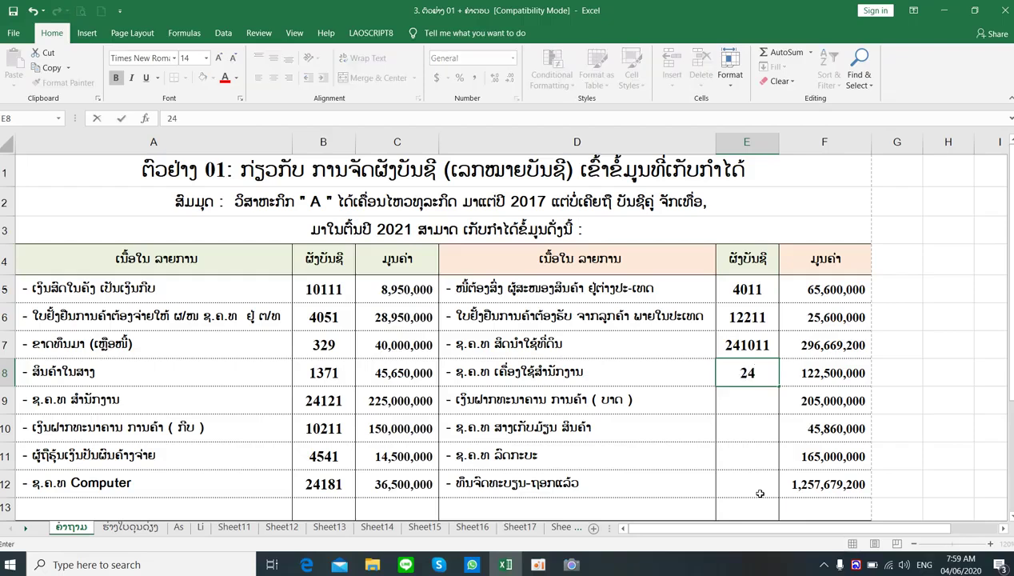
{"action": "type", "text": "111"}
{"action": "key", "text": "Return"}
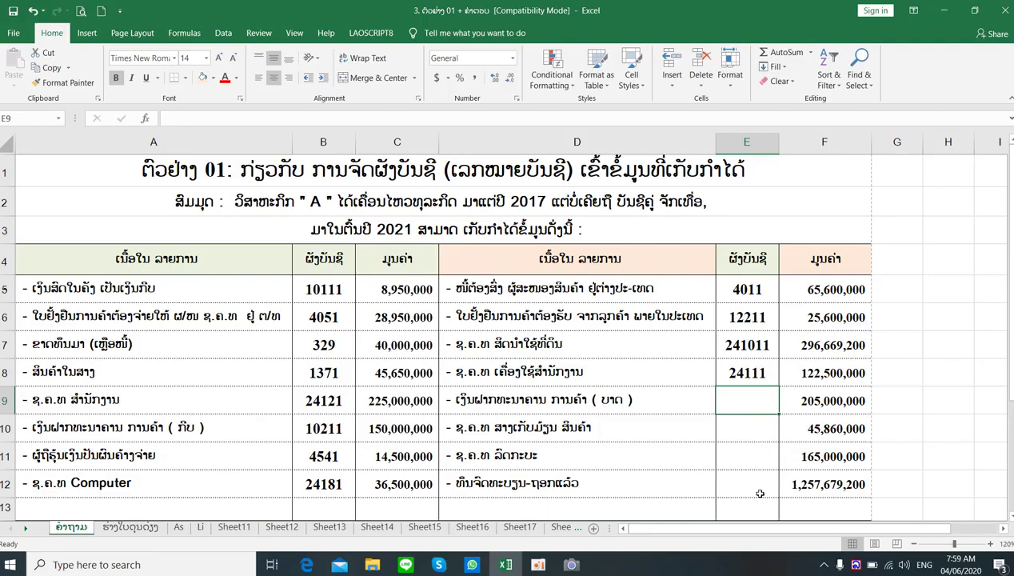
Enter account code 10221 in E9 for the commercial bank deposit in baht and 24122 in E10 for the goods warehouse
{"action": "type", "text": "1"}
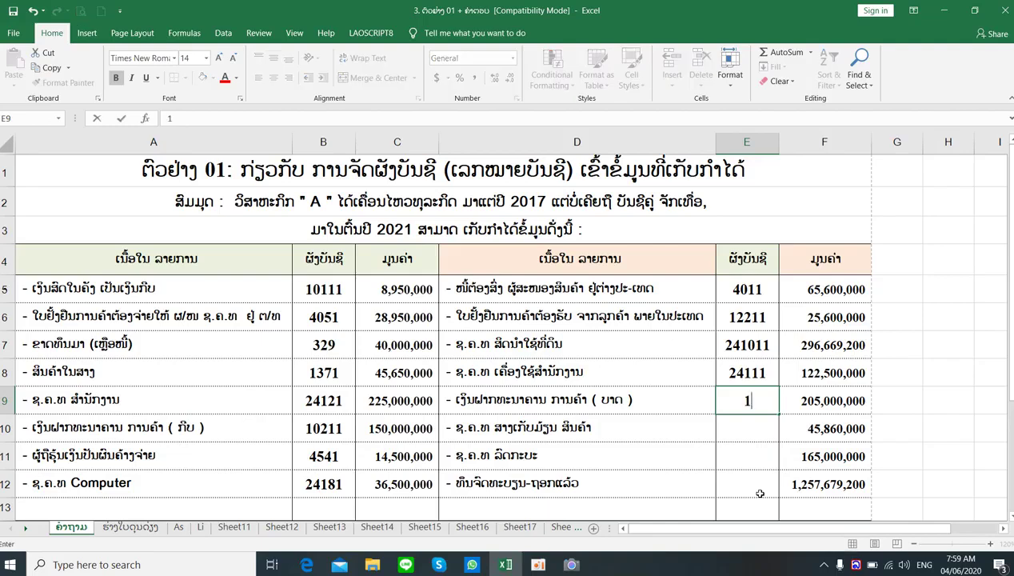
{"action": "type", "text": "0221"}
{"action": "key", "text": "Return"}
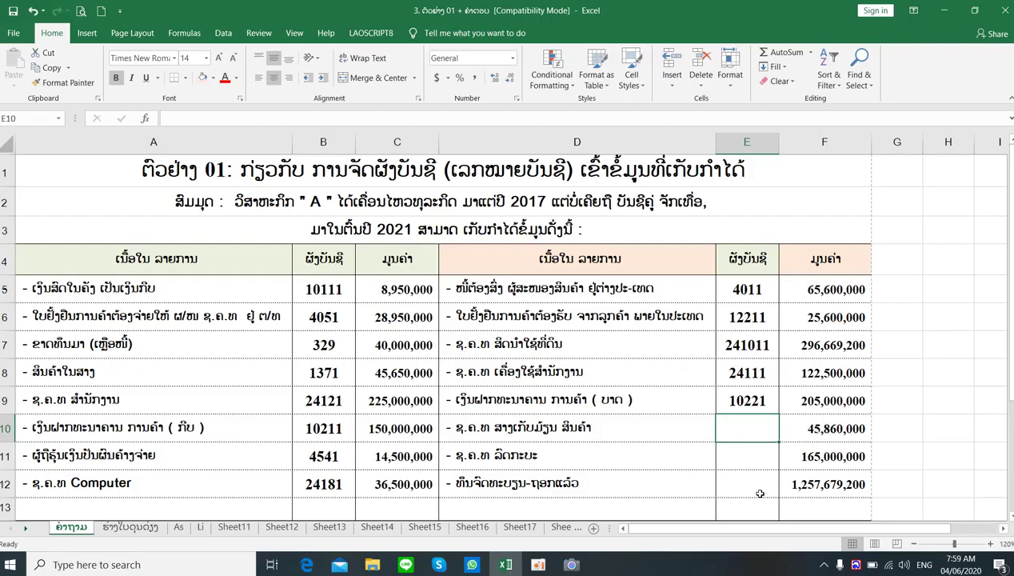
{"action": "type", "text": "2412"}
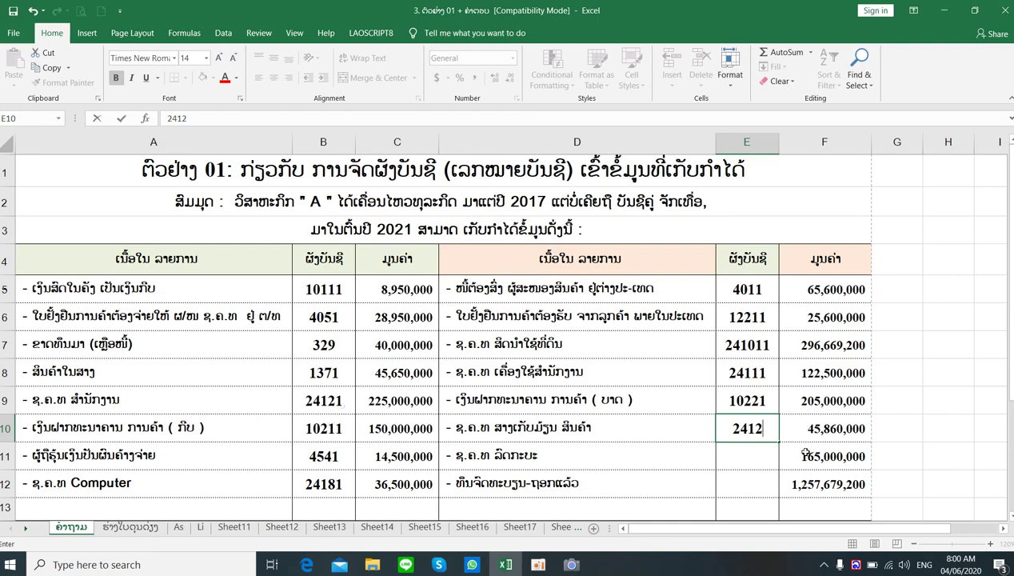
{"action": "type", "text": "2"}
{"action": "key", "text": "Return"}
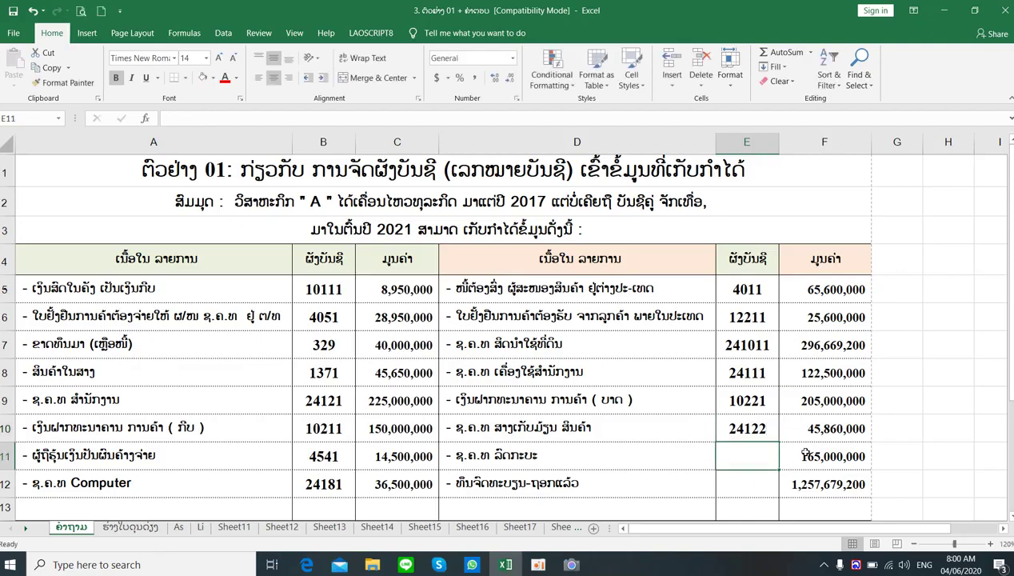
Enter account code 24141 in E11 for the car and 303 in E12 for the registered paid-up capital
{"action": "type", "text": "2414"}
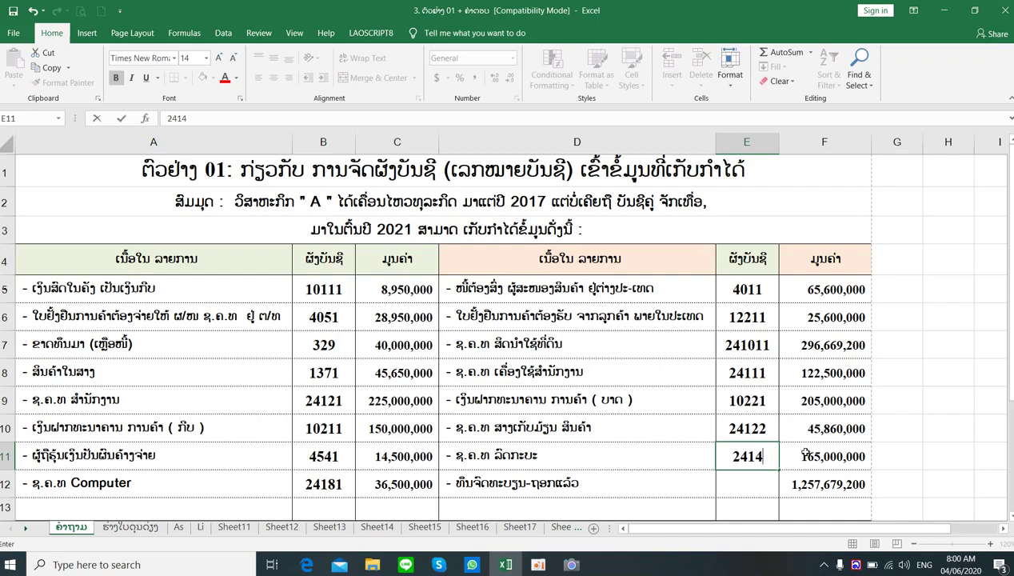
{"action": "type", "text": "1"}
{"action": "key", "text": "Return"}
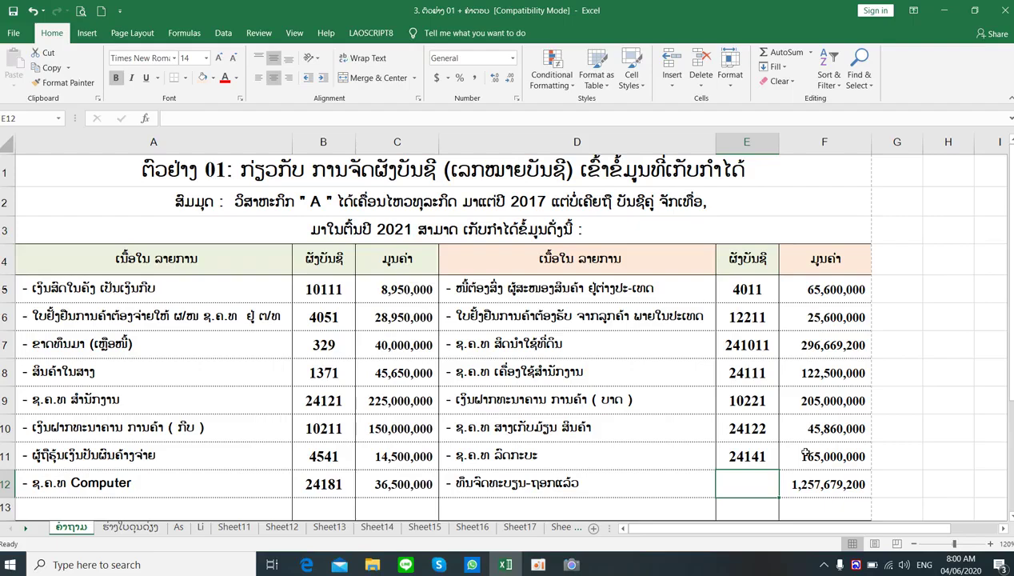
{"action": "type", "text": "303"}
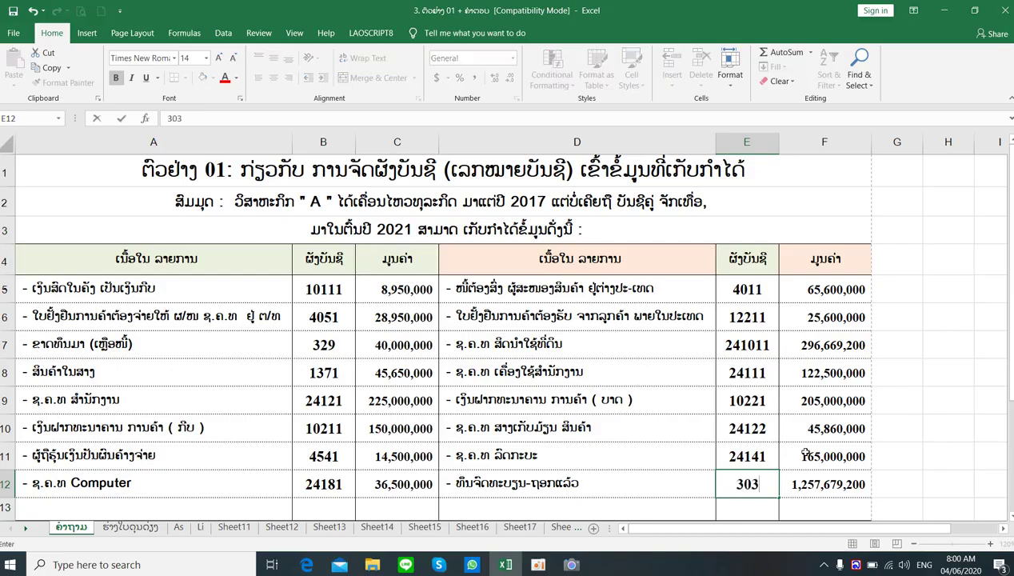
{"action": "left_click", "coordinate": [614, 482]}
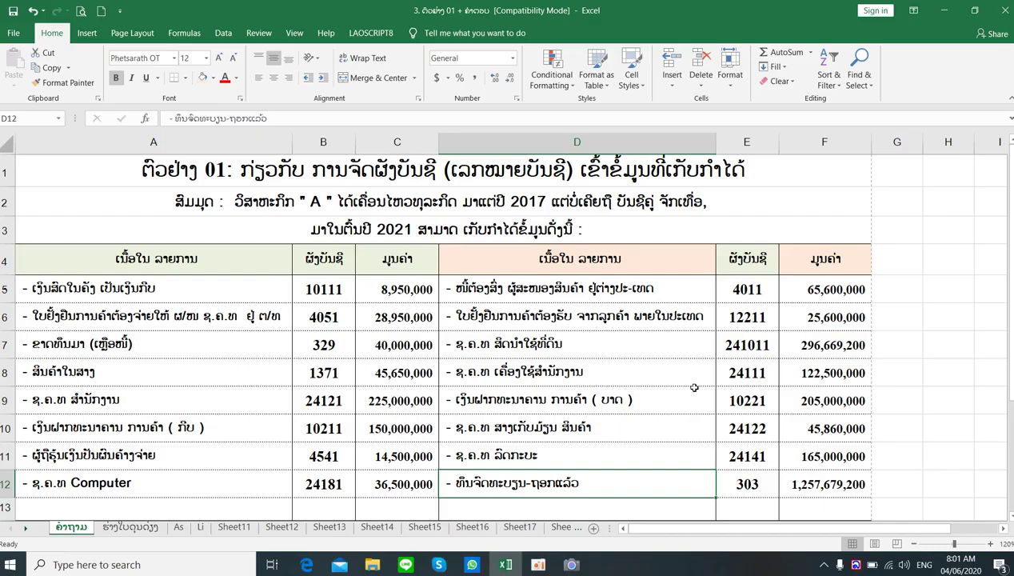
Examine the opening 2021 trial balance on the ຮ່າງໃບດຸນດ່ຽງ sheet, from the account codes and balances down to the debit and credit totals
{"action": "left_click", "coordinate": [322, 290]}
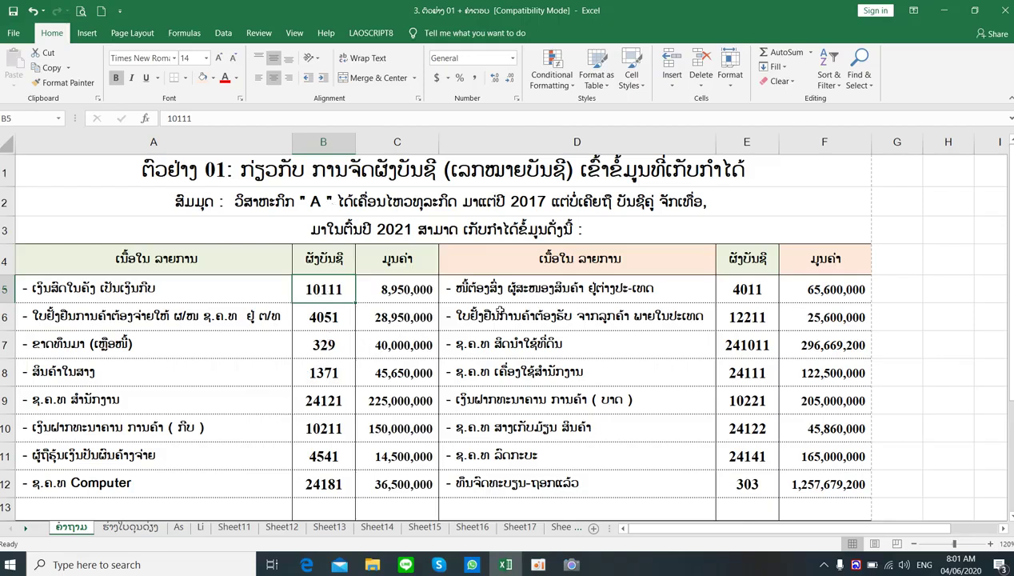
{"action": "left_click", "coordinate": [132, 528]}
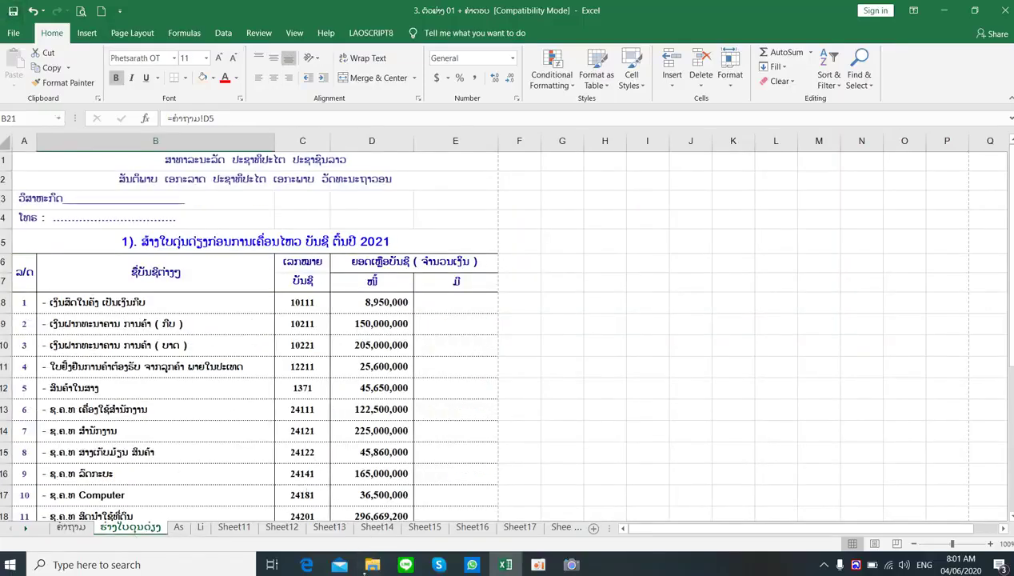
{"action": "scroll", "coordinate": [341, 475], "scroll_direction": "down", "scroll_amount": 1}
{"action": "scroll", "coordinate": [341, 475], "scroll_direction": "down", "scroll_amount": 1}
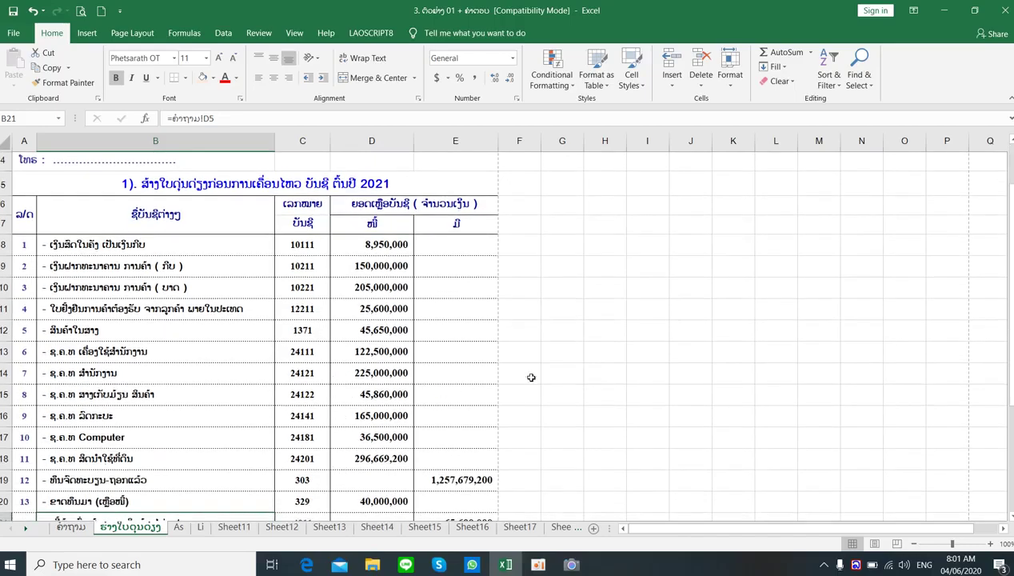
{"action": "left_click", "coordinate": [990, 544]}
{"action": "left_click", "coordinate": [991, 543]}
{"action": "left_click", "coordinate": [990, 544]}
{"action": "scroll", "coordinate": [792, 389], "scroll_direction": "up", "scroll_amount": 2}
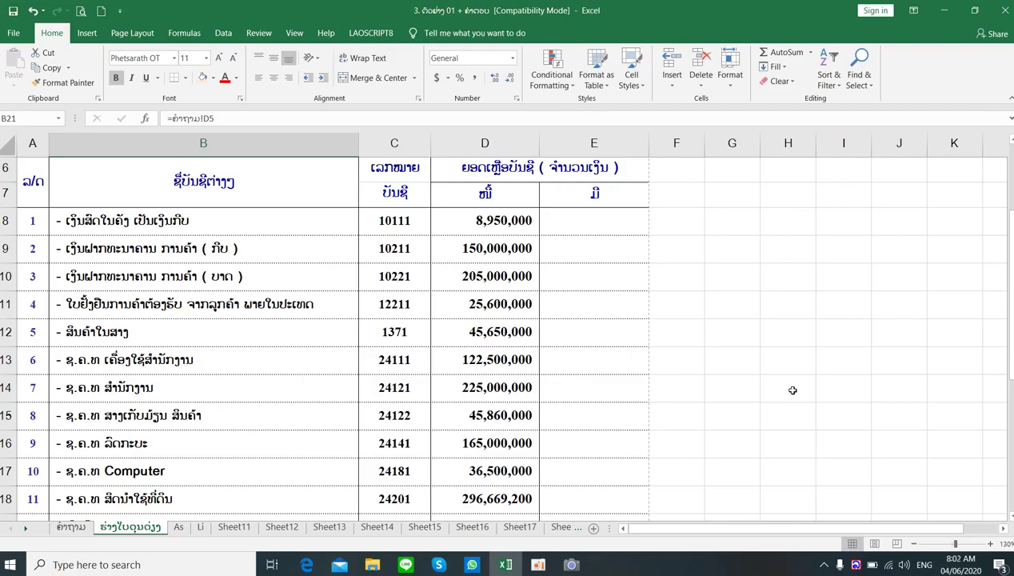
{"action": "scroll", "coordinate": [792, 389], "scroll_direction": "down", "scroll_amount": 2}
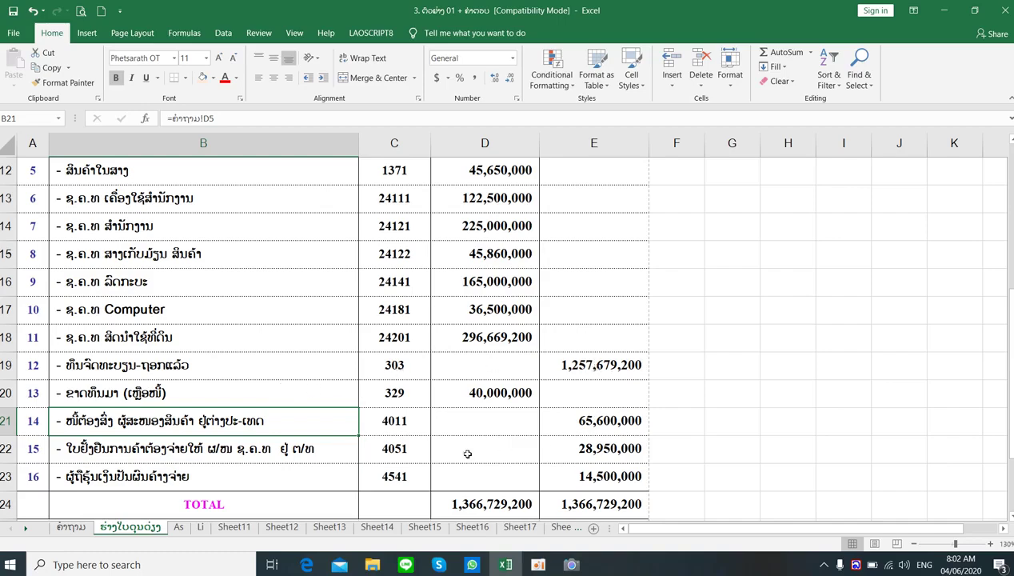
{"action": "scroll", "coordinate": [629, 420], "scroll_direction": "down", "scroll_amount": 1}
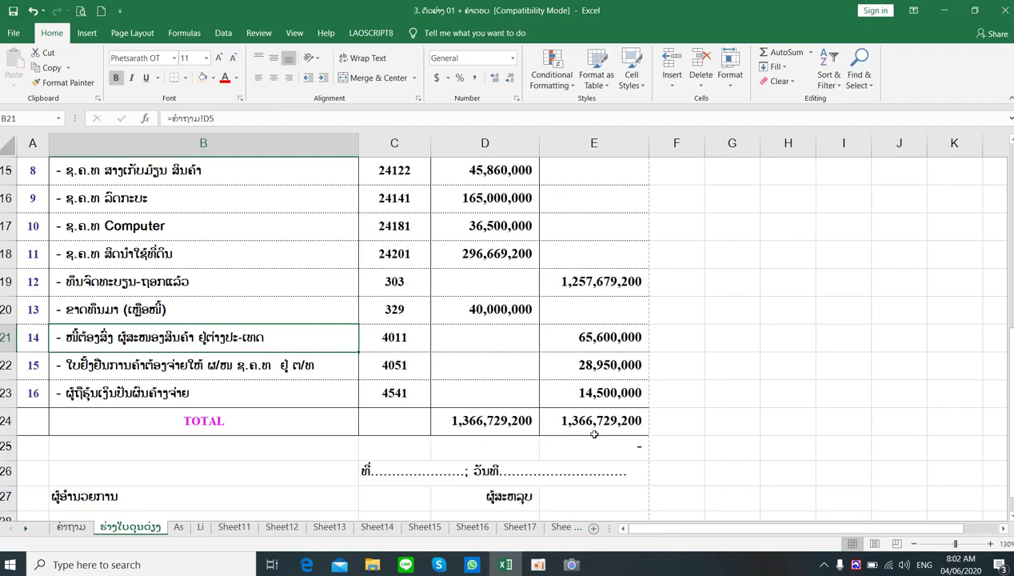
Change the land use rights account code in C18 of the opening trial balance to 242011
{"action": "scroll", "coordinate": [624, 384], "scroll_direction": "up", "scroll_amount": 3}
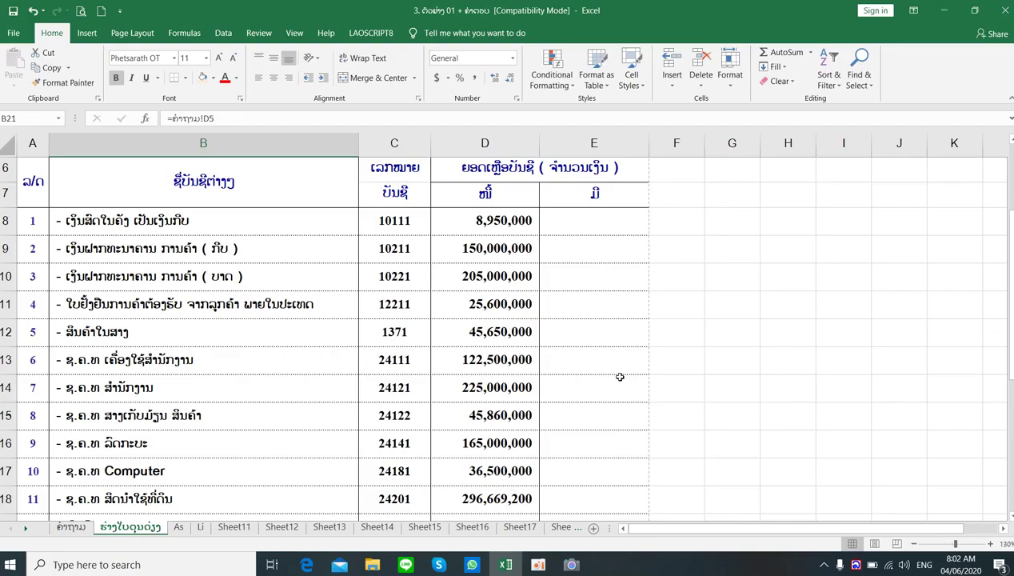
{"action": "scroll", "coordinate": [620, 377], "scroll_direction": "down", "scroll_amount": 1}
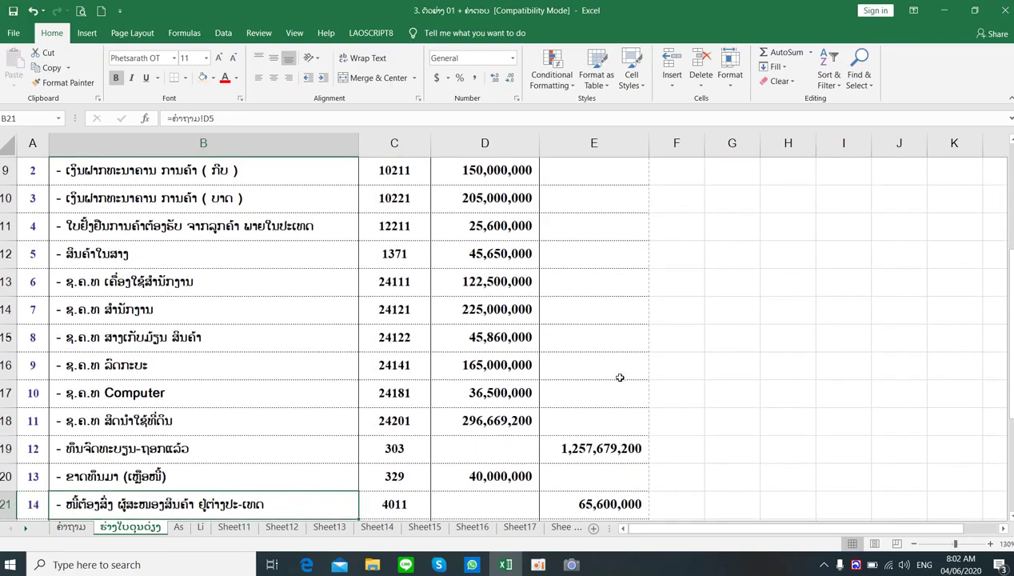
{"action": "scroll", "coordinate": [620, 377], "scroll_direction": "up", "scroll_amount": 2}
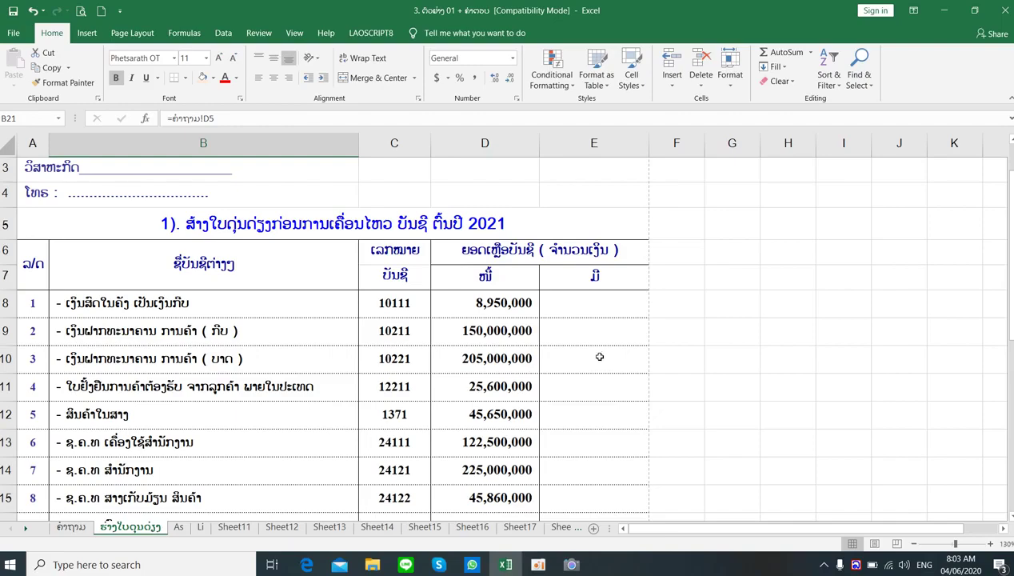
{"action": "scroll", "coordinate": [595, 357], "scroll_direction": "down", "scroll_amount": 1}
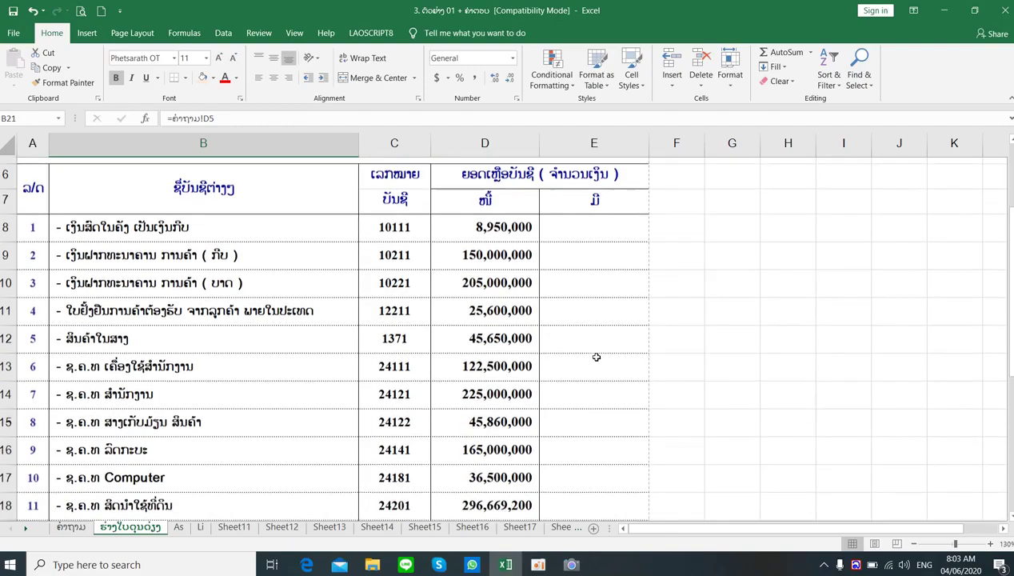
{"action": "scroll", "coordinate": [596, 356], "scroll_direction": "down", "scroll_amount": 1}
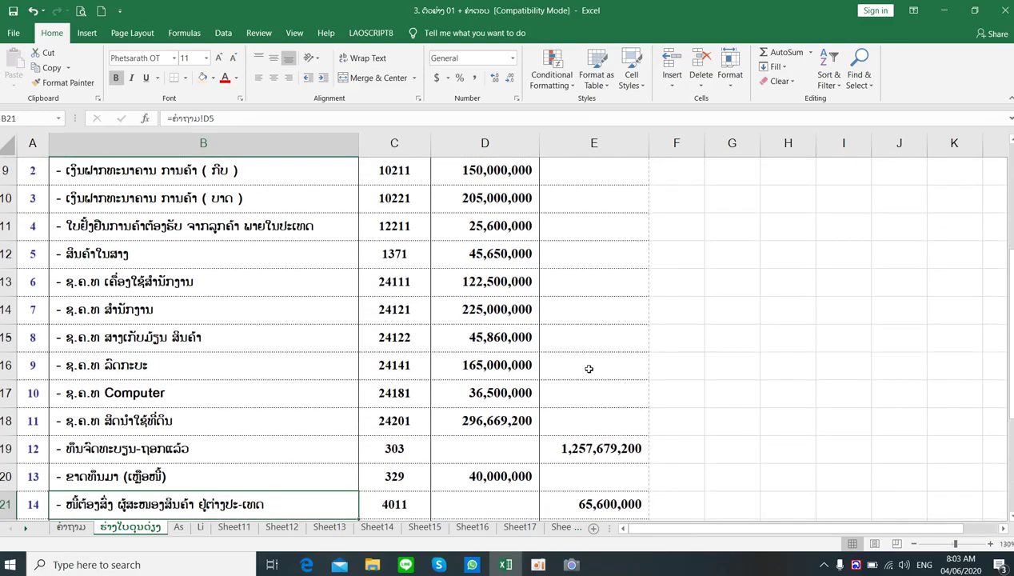
{"action": "double_click", "coordinate": [421, 417]}
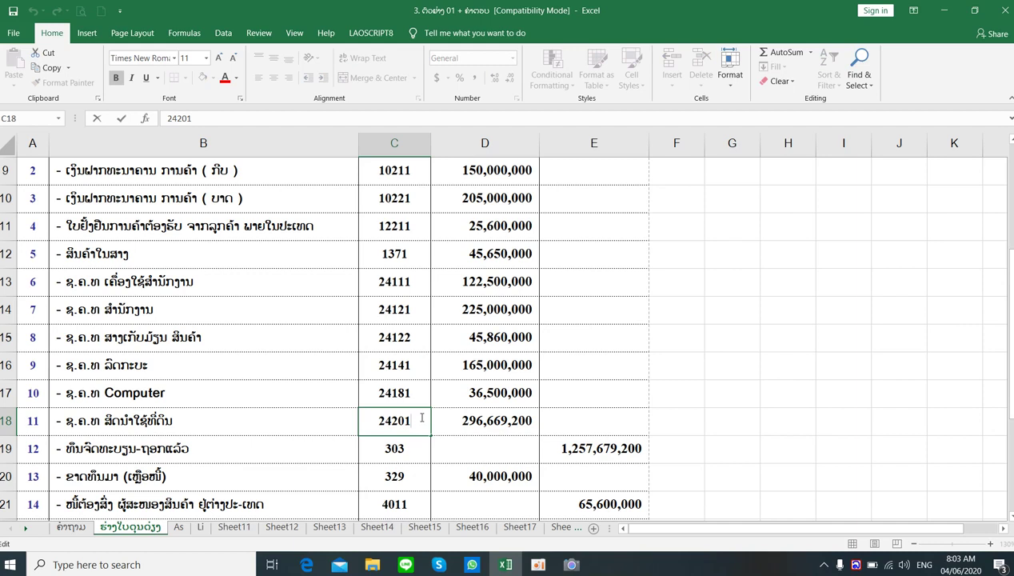
{"action": "type", "text": "1"}
{"action": "left_click", "coordinate": [261, 431]}
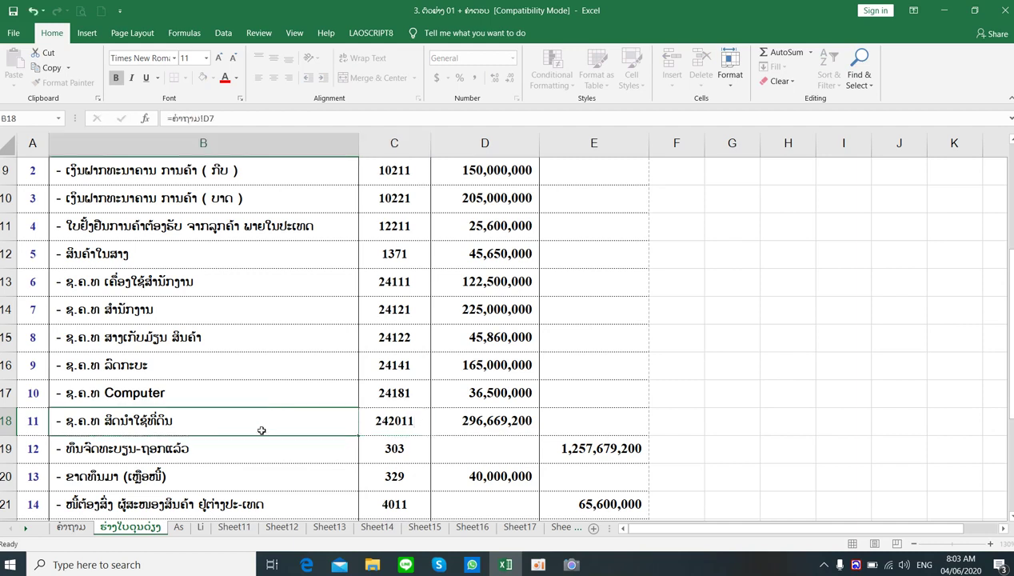
{"action": "left_click", "coordinate": [408, 421]}
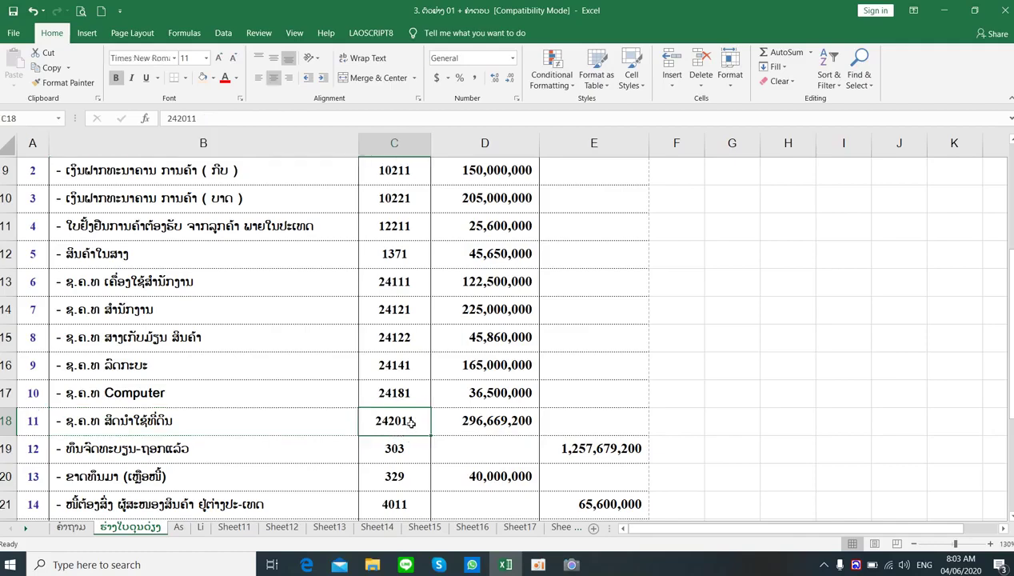
Review the opening 2021 trial balance from the first cash account to the totals, including the paid-up capital code in C19
{"action": "scroll", "coordinate": [411, 401], "scroll_direction": "up", "scroll_amount": 2}
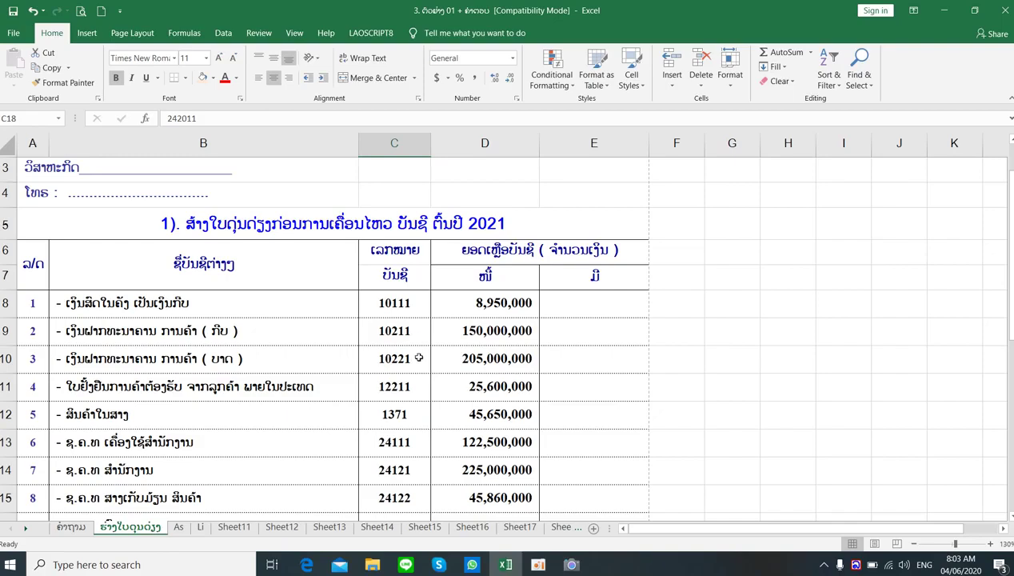
{"action": "scroll", "coordinate": [414, 356], "scroll_direction": "down", "scroll_amount": 3}
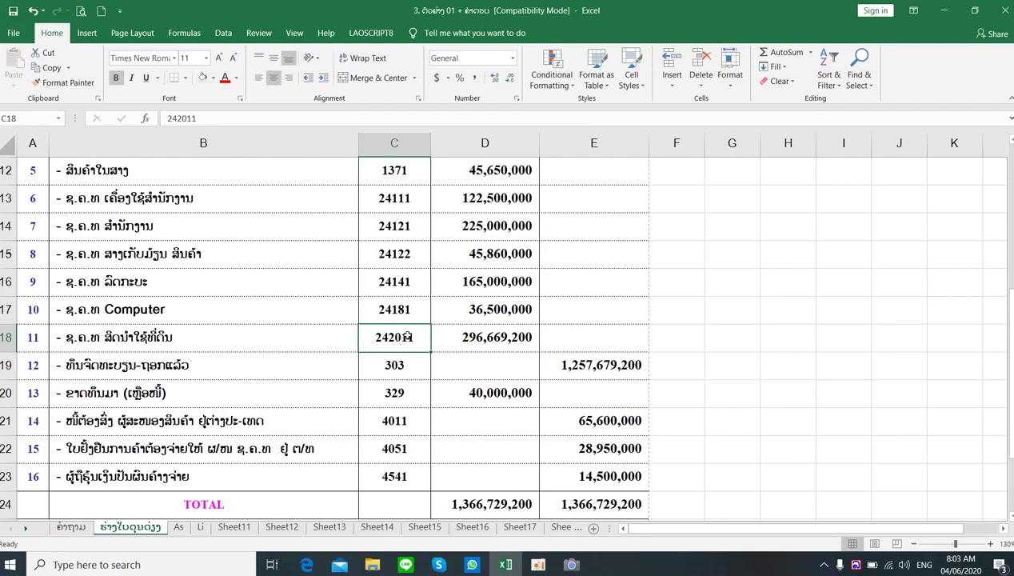
{"action": "left_click", "coordinate": [410, 363]}
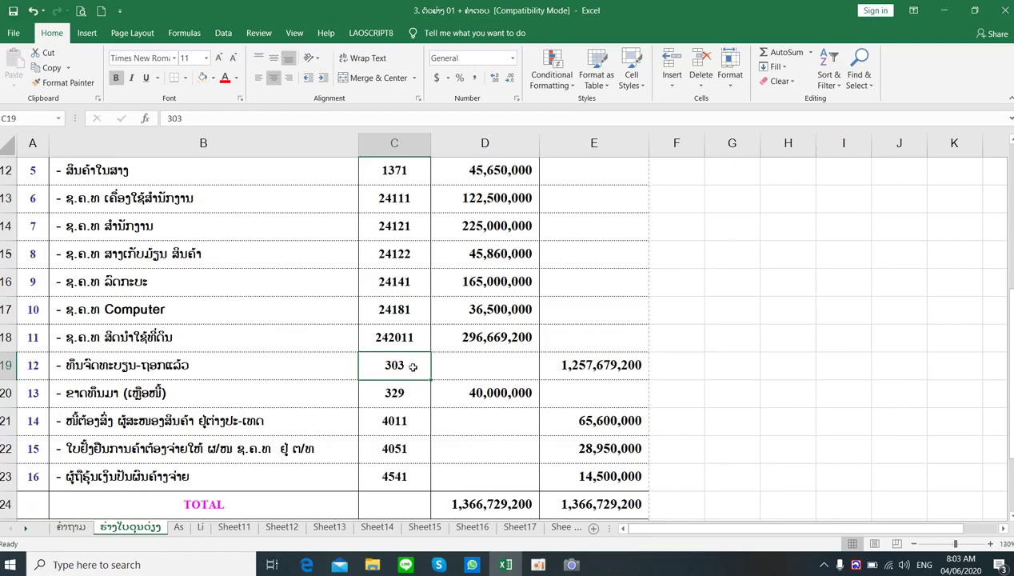
{"action": "scroll", "coordinate": [430, 349], "scroll_direction": "up", "scroll_amount": 4}
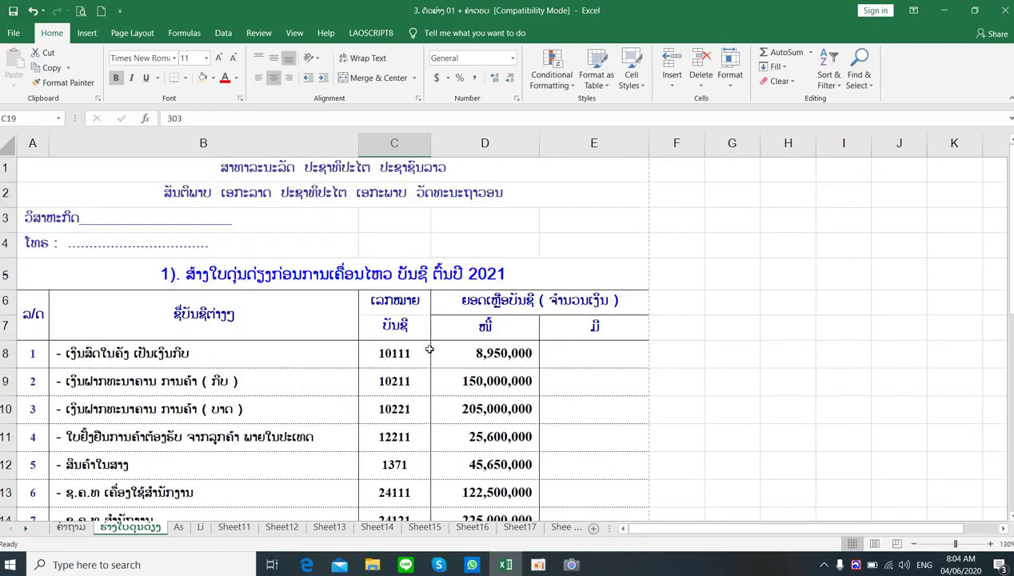
{"action": "scroll", "coordinate": [430, 350], "scroll_direction": "down", "scroll_amount": 3}
{"action": "scroll", "coordinate": [430, 350], "scroll_direction": "up", "scroll_amount": 3}
{"action": "scroll", "coordinate": [430, 350], "scroll_direction": "down", "scroll_amount": 3}
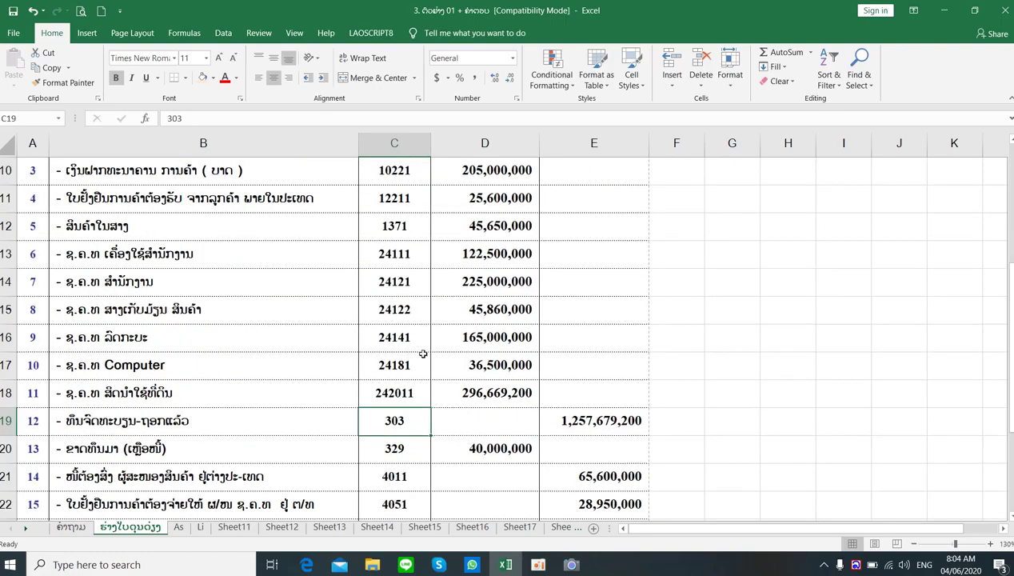
{"action": "scroll", "coordinate": [423, 353], "scroll_direction": "down", "scroll_amount": 2}
{"action": "scroll", "coordinate": [425, 350], "scroll_direction": "up", "scroll_amount": 5}
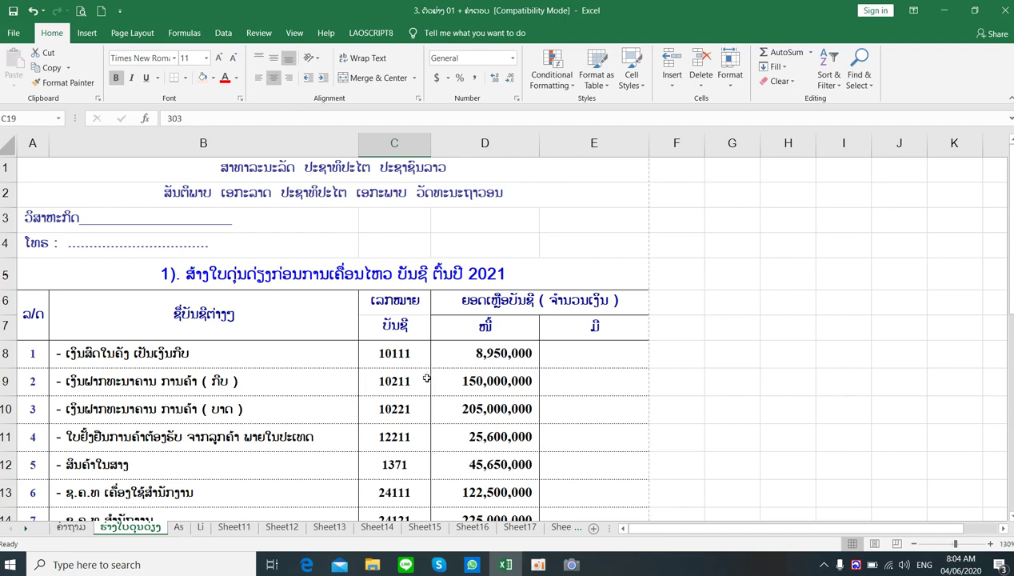
On the As sheet, inspect the 2021 and 2020 formulas for cash, trade receivables and inventories in rows 9, 11 and 12
{"action": "left_click", "coordinate": [179, 527]}
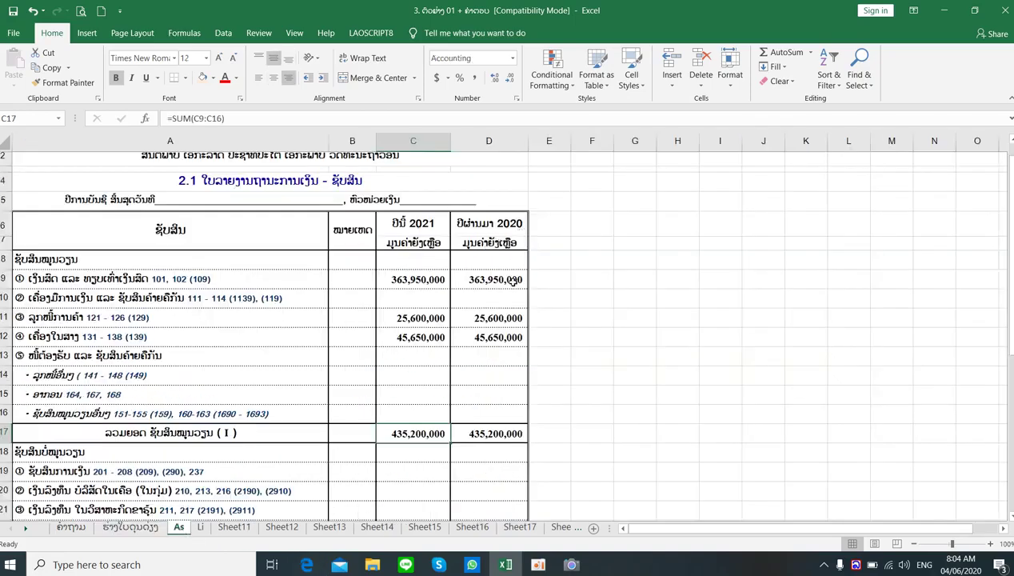
{"action": "left_click", "coordinate": [513, 279]}
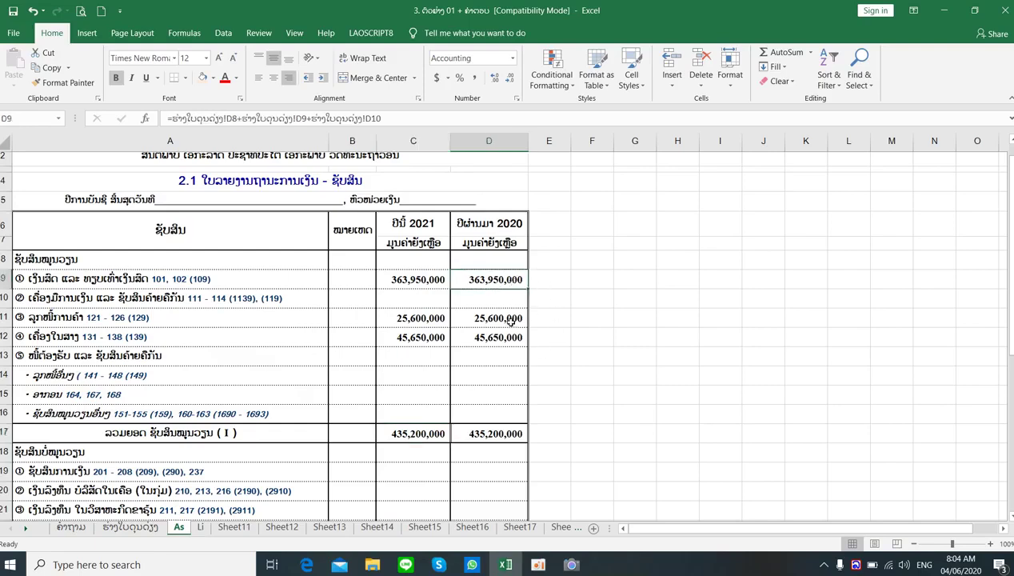
{"action": "left_click", "coordinate": [510, 318]}
{"action": "left_click", "coordinate": [499, 336]}
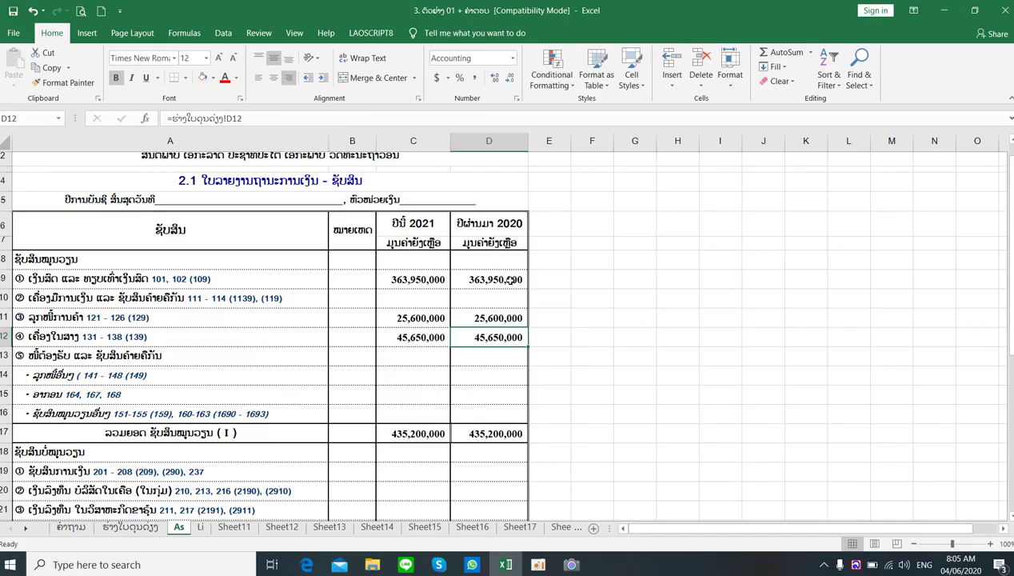
{"action": "left_click", "coordinate": [409, 276]}
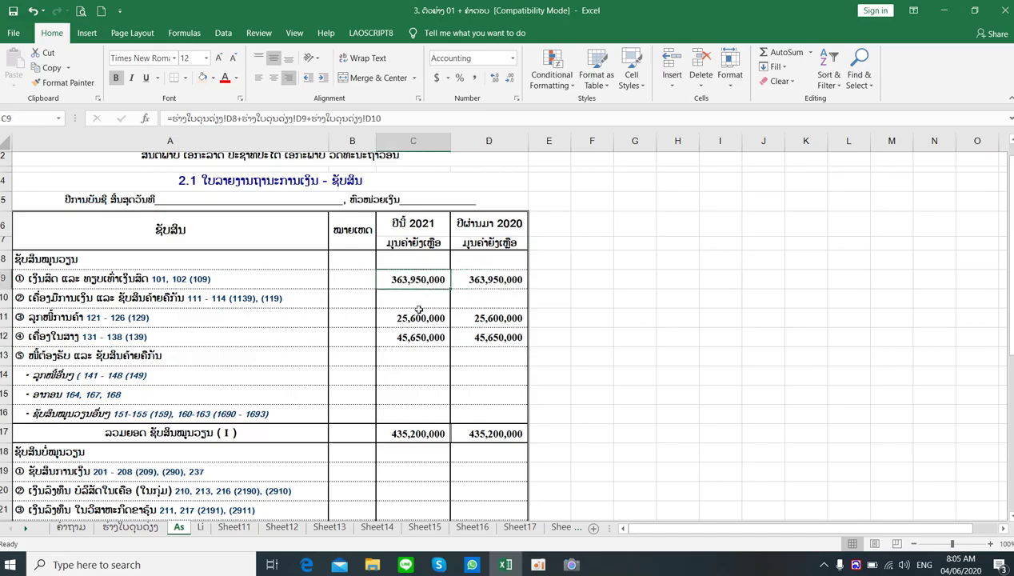
{"action": "left_click", "coordinate": [417, 313]}
{"action": "left_click", "coordinate": [416, 280]}
{"action": "left_click", "coordinate": [406, 313]}
{"action": "left_click", "coordinate": [417, 338]}
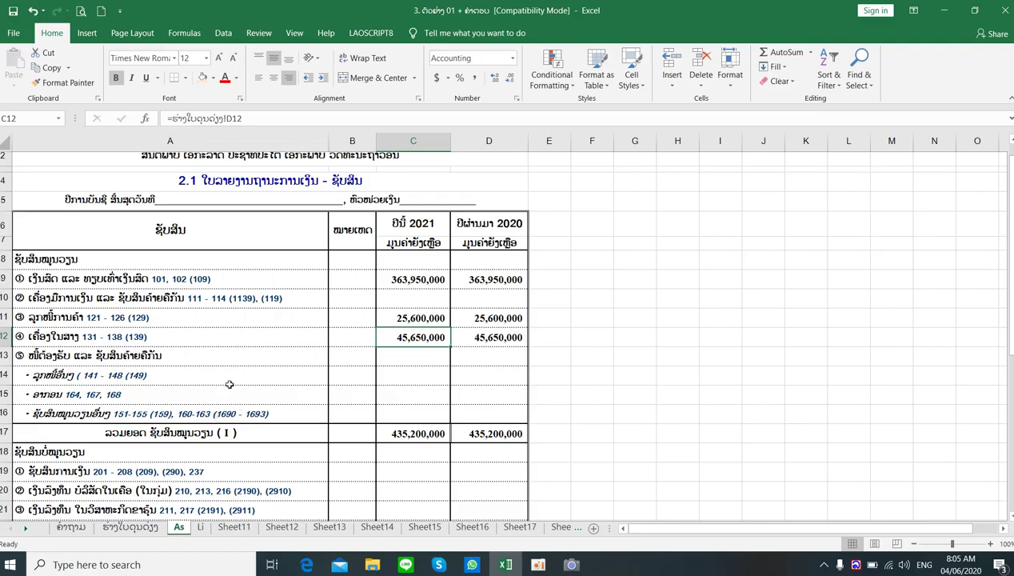
Compare the cash and cash equivalents line in A9 with the account codes in C8:C10 of the opening trial balance
{"action": "left_click", "coordinate": [170, 278]}
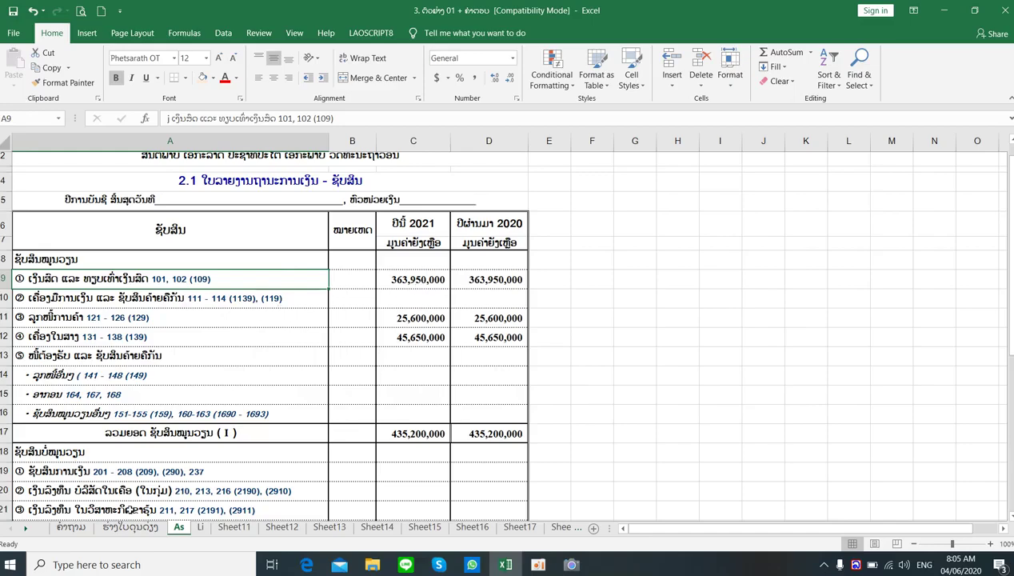
{"action": "left_click", "coordinate": [136, 524]}
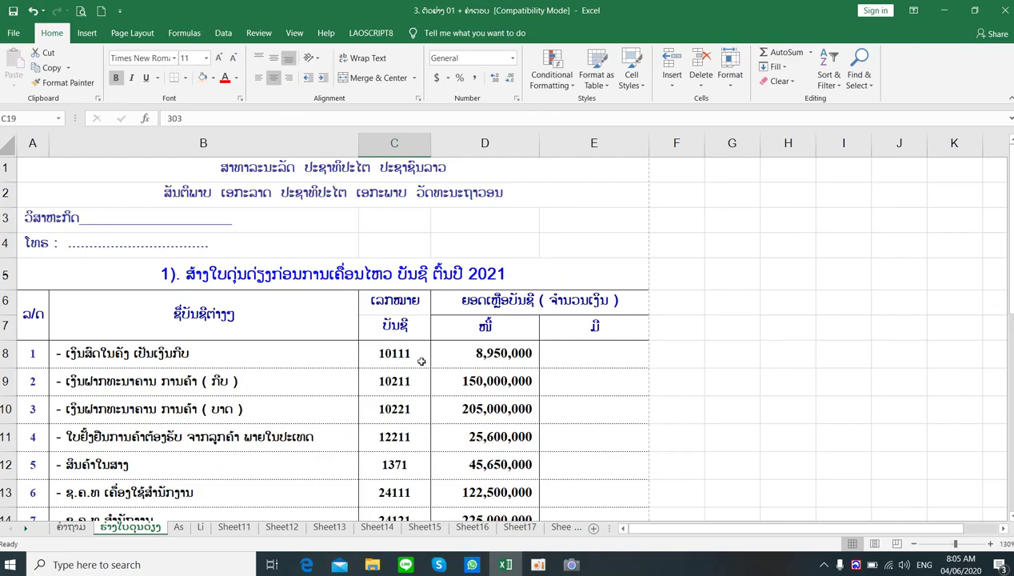
{"action": "left_click_drag", "start_coordinate": [409, 353], "coordinate": [397, 400]}
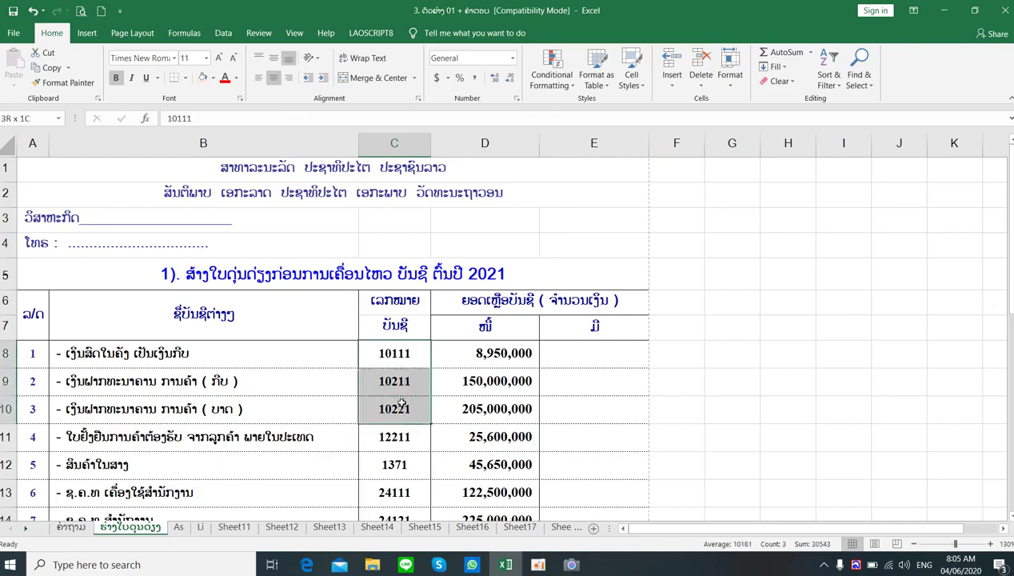
{"action": "left_click", "coordinate": [179, 528]}
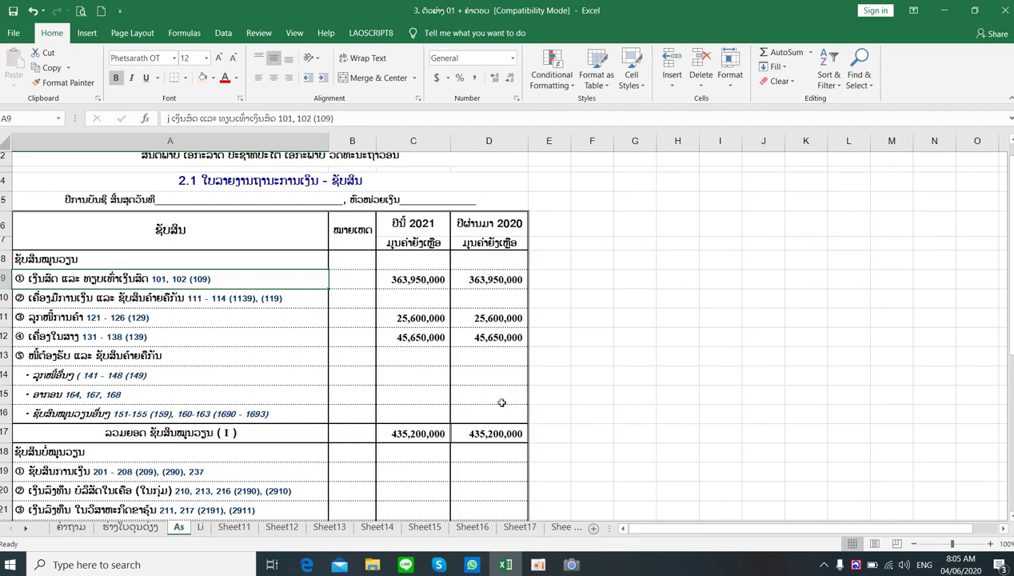
Check the financial instruments line in A10 and trace trade receivables in C11 and D11 to account 12211 in the trial balance
{"action": "left_click", "coordinate": [276, 301]}
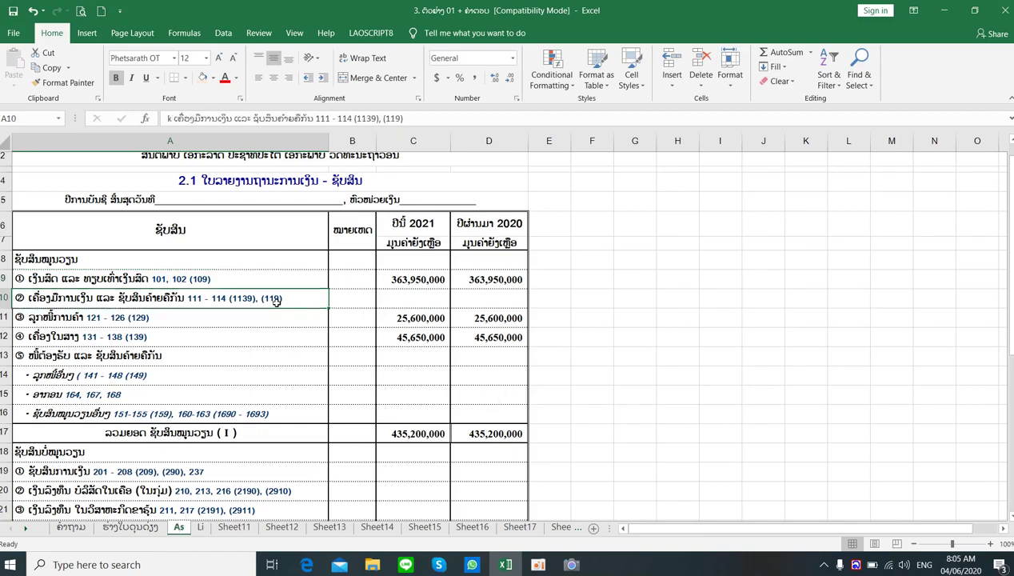
{"action": "left_click", "coordinate": [131, 527]}
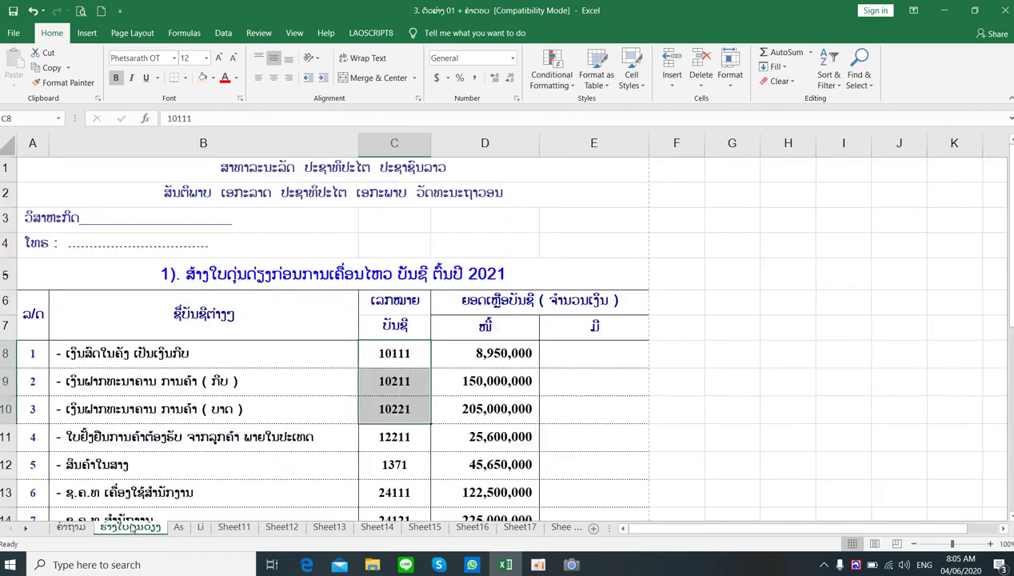
{"action": "scroll", "coordinate": [382, 382], "scroll_direction": "down", "scroll_amount": 1}
{"action": "left_click", "coordinate": [394, 362]}
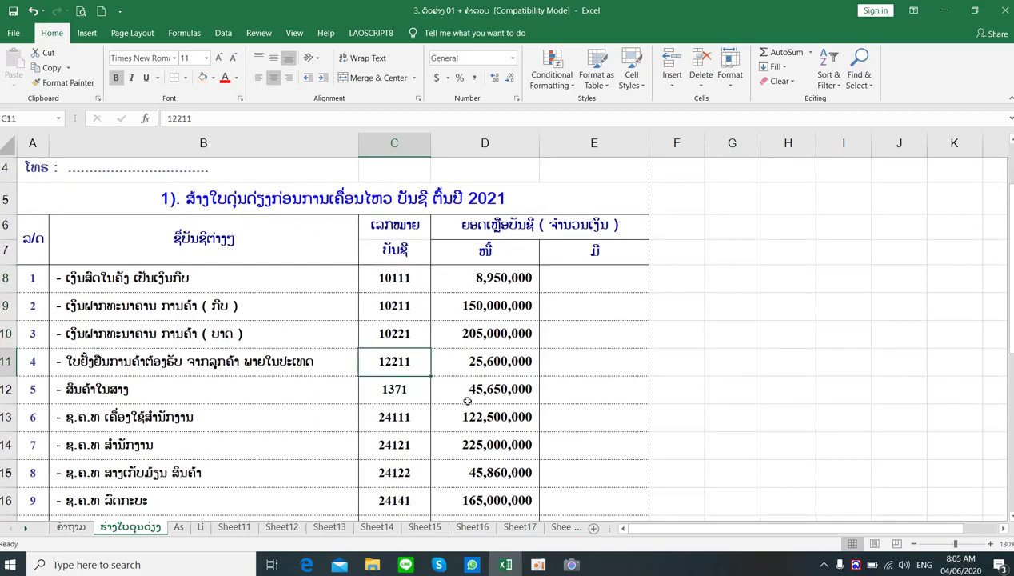
{"action": "left_click", "coordinate": [180, 527]}
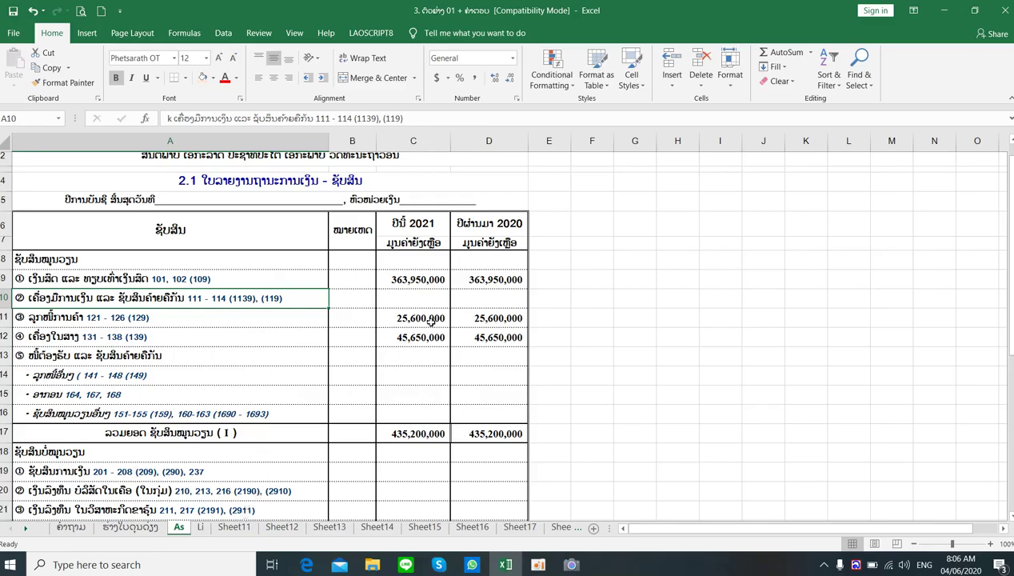
{"action": "left_click", "coordinate": [431, 318]}
{"action": "left_click", "coordinate": [480, 315]}
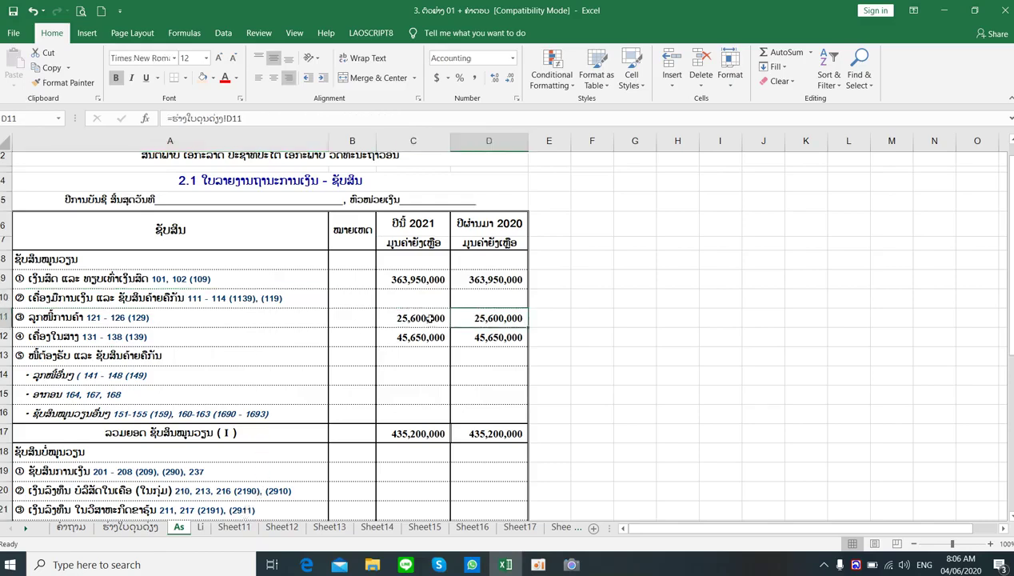
{"action": "left_click", "coordinate": [431, 318]}
{"action": "left_click", "coordinate": [479, 320]}
{"action": "left_click", "coordinate": [432, 320]}
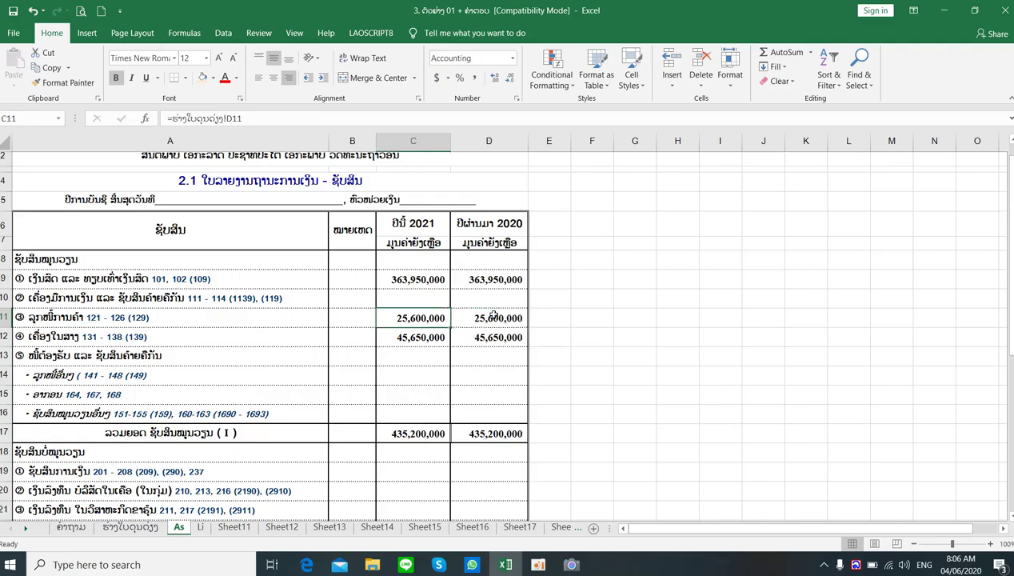
{"action": "left_click", "coordinate": [489, 314]}
{"action": "left_click", "coordinate": [409, 315]}
Trace the inventories line in A12 of the As sheet to the goods balance in D12 of the trial balance
{"action": "left_click", "coordinate": [187, 339]}
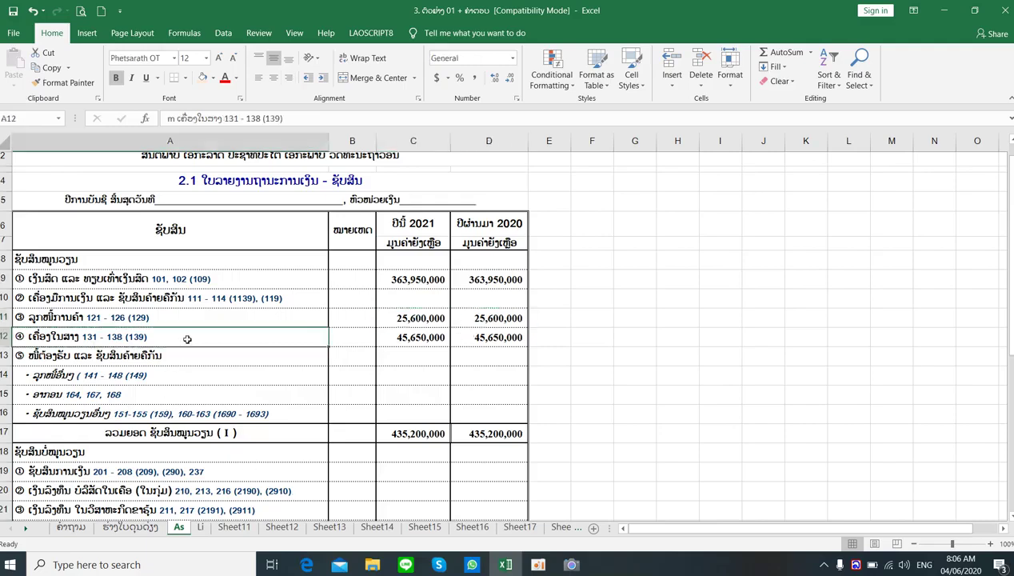
{"action": "left_click", "coordinate": [132, 528]}
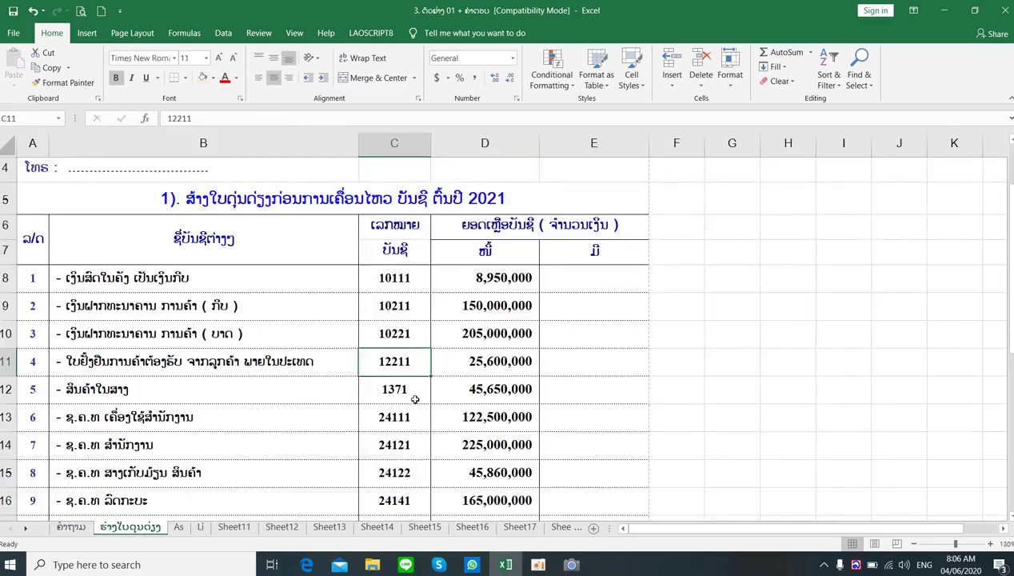
{"action": "left_click", "coordinate": [509, 388]}
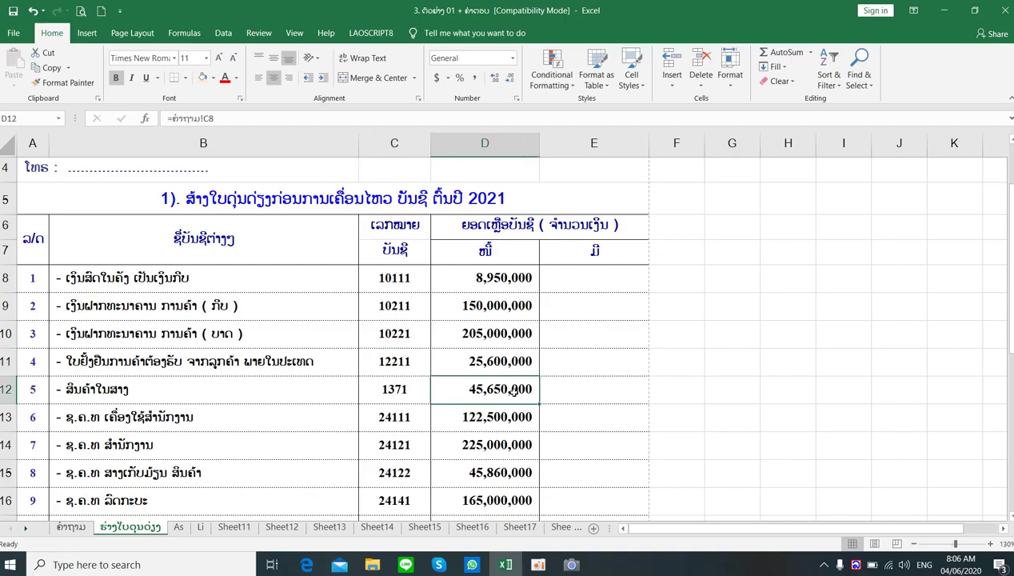
{"action": "left_click", "coordinate": [179, 528]}
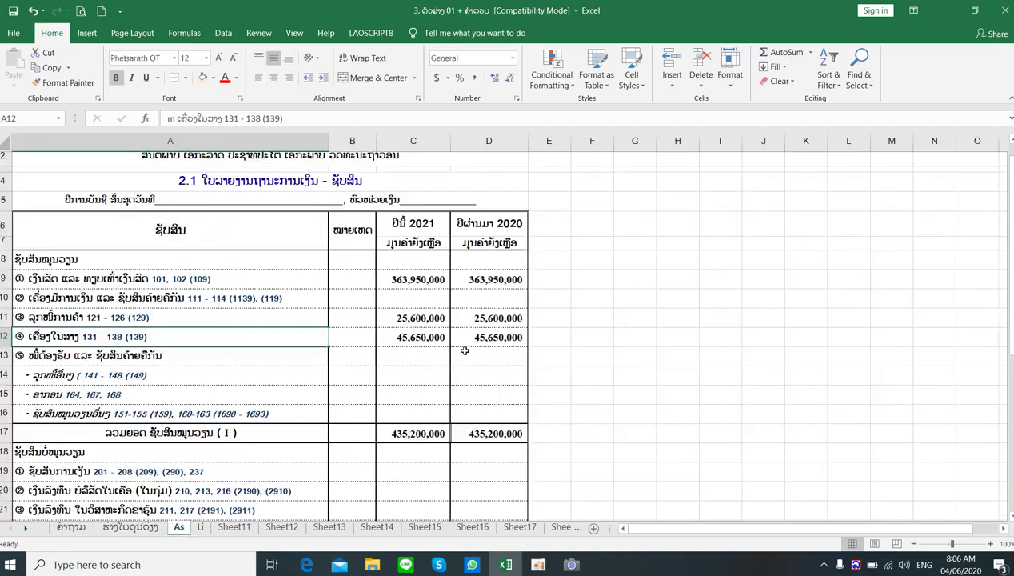
Review the other current asset lines in A14:A16 and the current assets total formulas in C17 and D17
{"action": "left_click", "coordinate": [149, 377]}
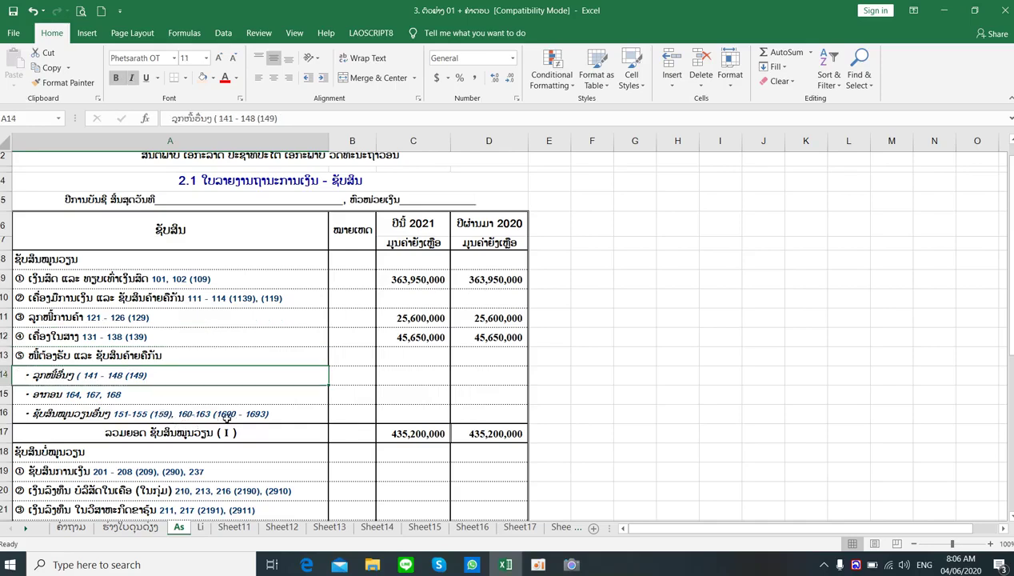
{"action": "left_click", "coordinate": [161, 398]}
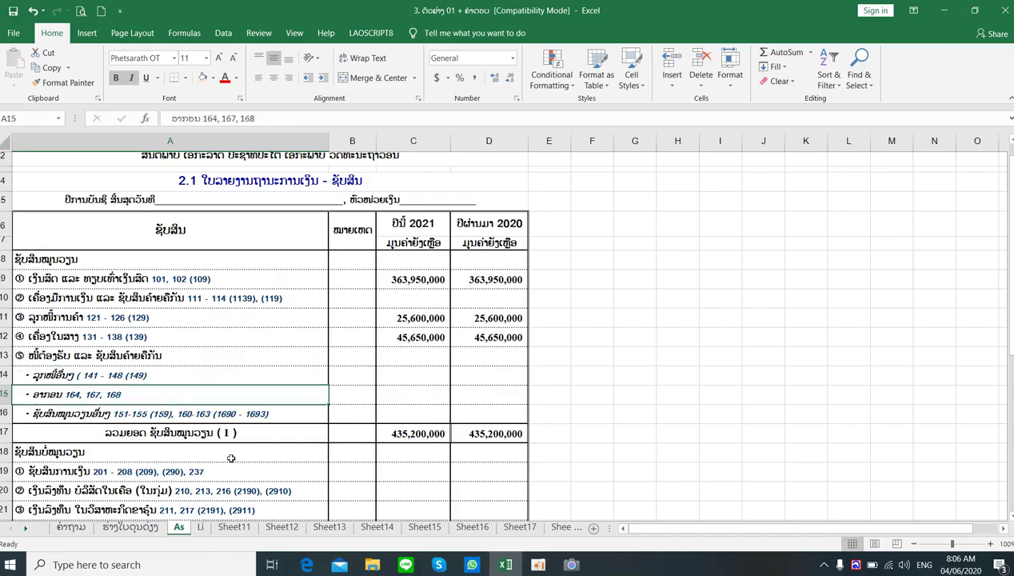
{"action": "left_click", "coordinate": [216, 414]}
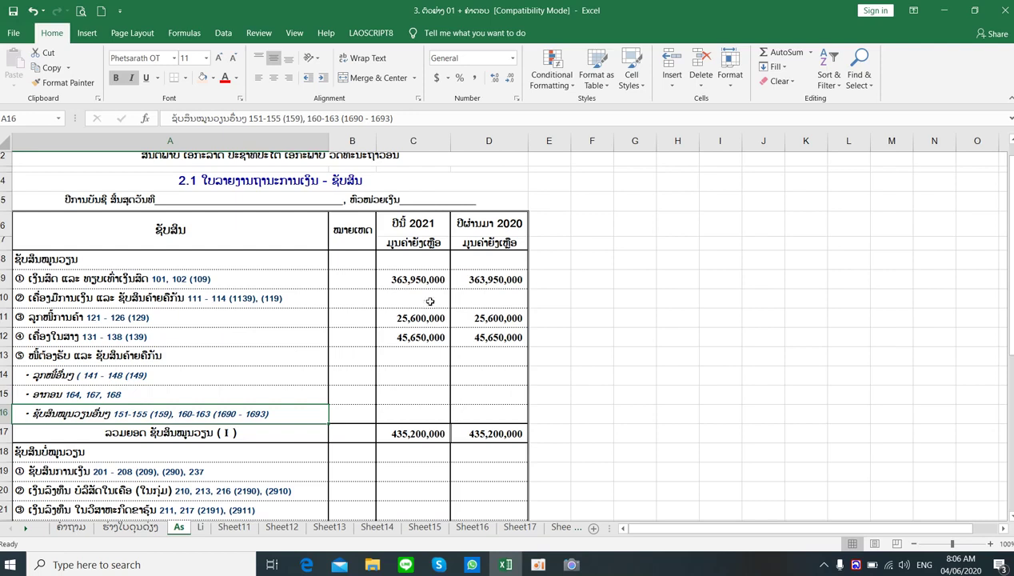
{"action": "left_click_drag", "start_coordinate": [418, 280], "coordinate": [419, 339]}
{"action": "left_click", "coordinate": [416, 435]}
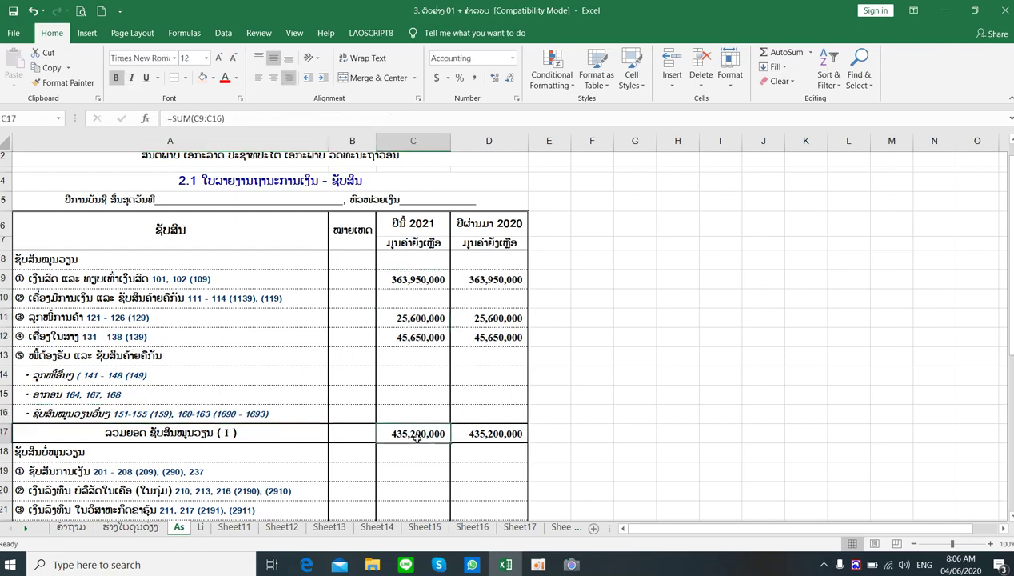
{"action": "left_click", "coordinate": [494, 436]}
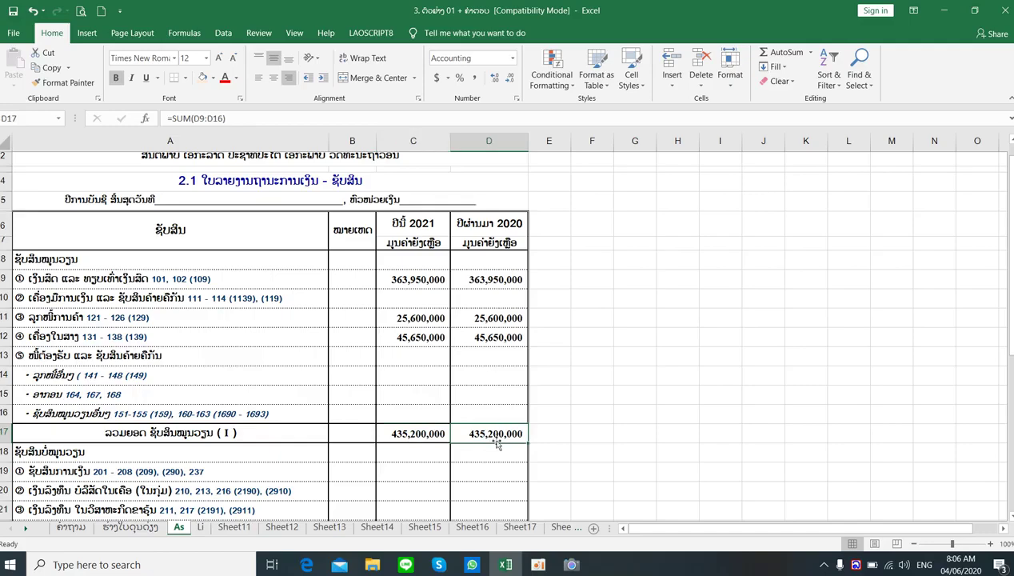
Review the non-current lines in A19 and A24, comparing the tangible fixed asset codes with C13 of the trial balance
{"action": "scroll", "coordinate": [494, 432], "scroll_direction": "down", "scroll_amount": 3}
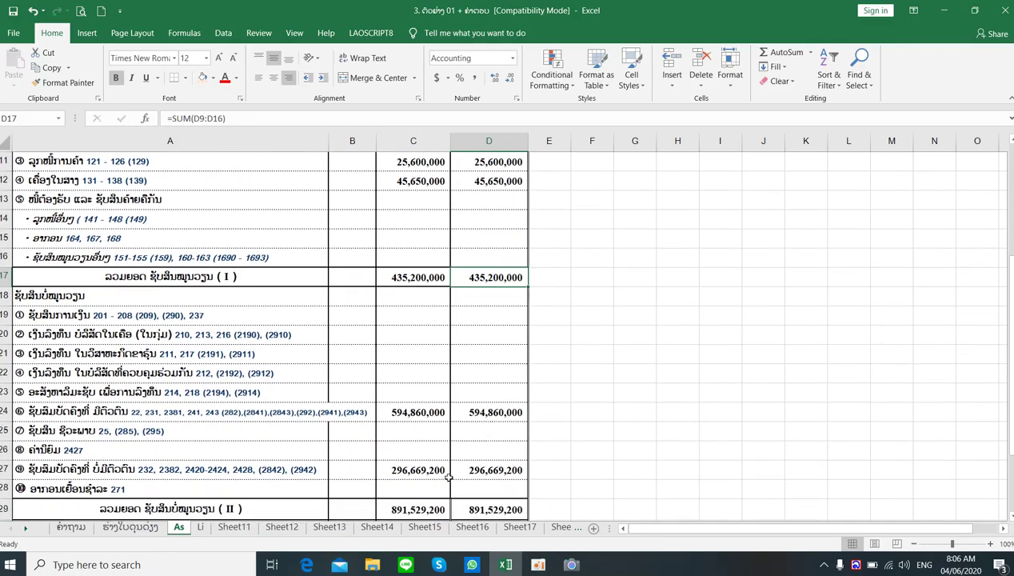
{"action": "left_click", "coordinate": [132, 316]}
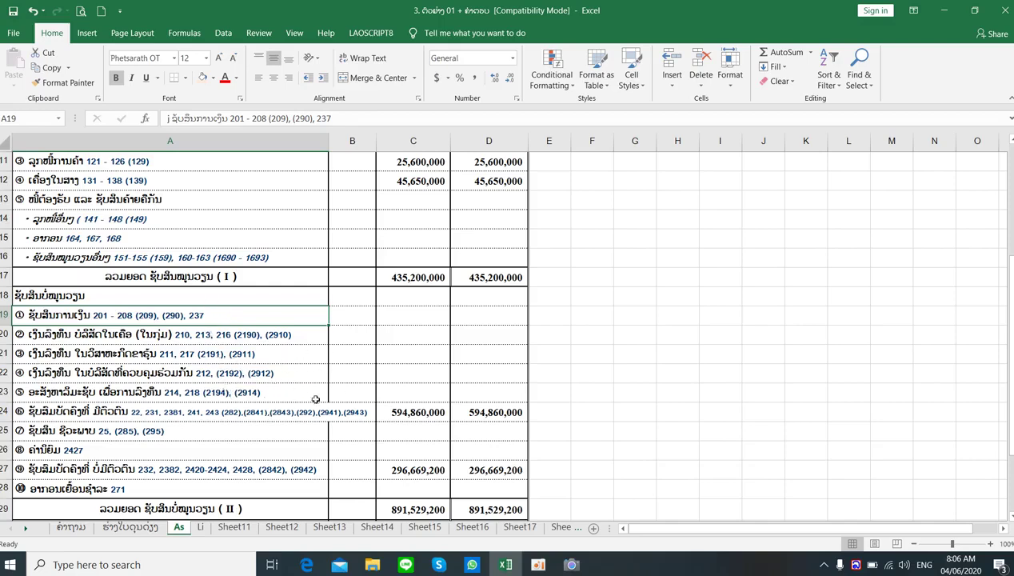
{"action": "left_click", "coordinate": [196, 418]}
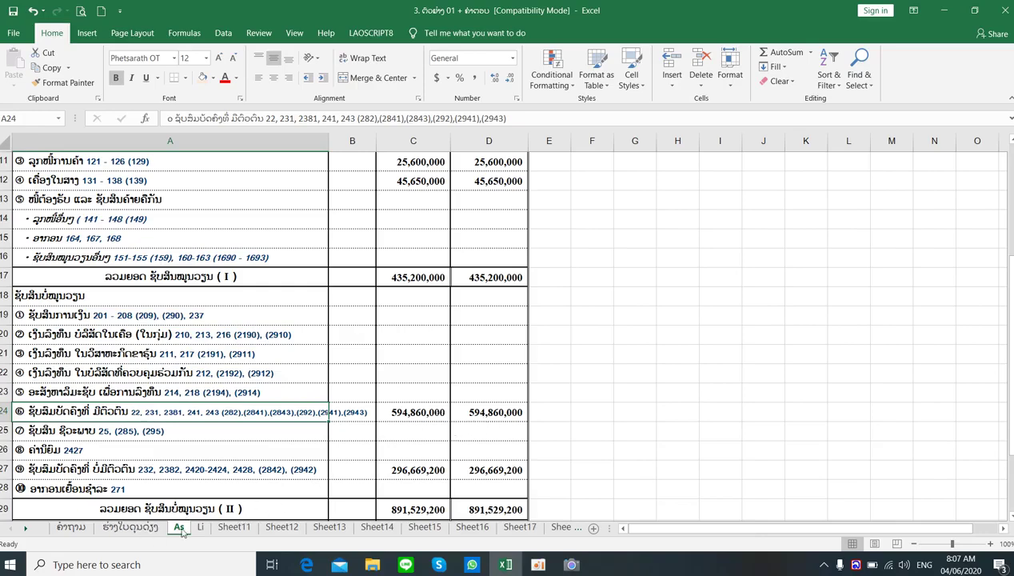
{"action": "left_click", "coordinate": [129, 527]}
{"action": "scroll", "coordinate": [552, 353], "scroll_direction": "up", "scroll_amount": 3}
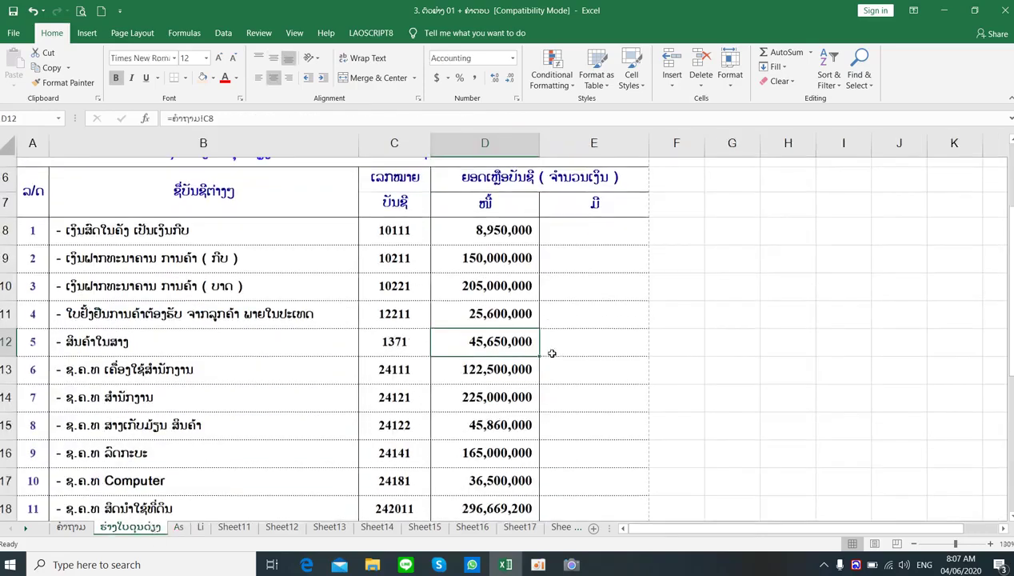
{"action": "scroll", "coordinate": [552, 353], "scroll_direction": "down", "scroll_amount": 2}
{"action": "left_click", "coordinate": [392, 253]}
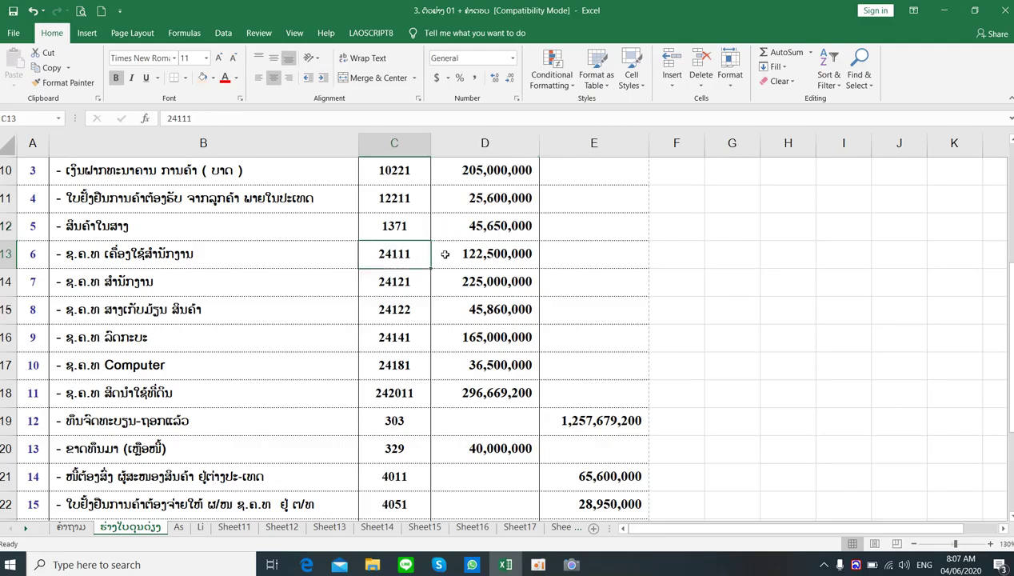
Check the sum of the fixed asset balances in D13:D17 of the trial balance against C24 on the As sheet
{"action": "left_click_drag", "start_coordinate": [445, 254], "coordinate": [479, 353]}
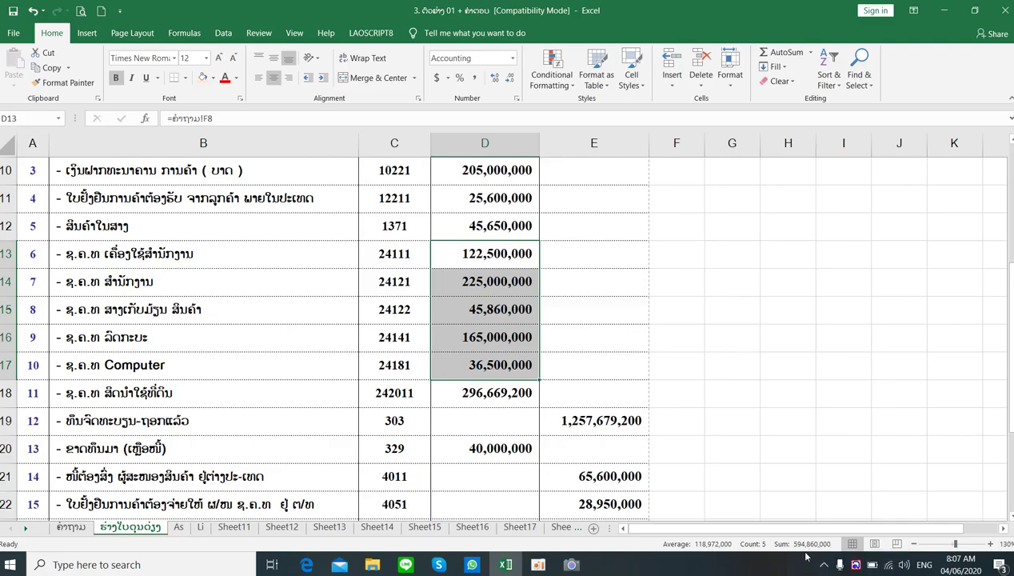
{"action": "left_click", "coordinate": [494, 253]}
{"action": "left_click_drag", "start_coordinate": [496, 254], "coordinate": [493, 363]}
{"action": "left_click", "coordinate": [178, 527]}
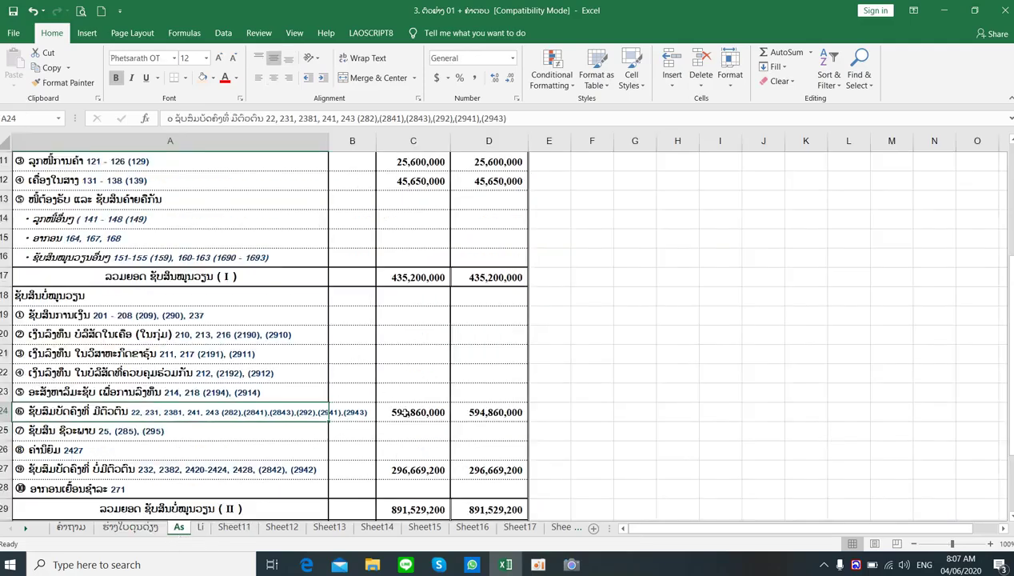
{"action": "left_click", "coordinate": [406, 412]}
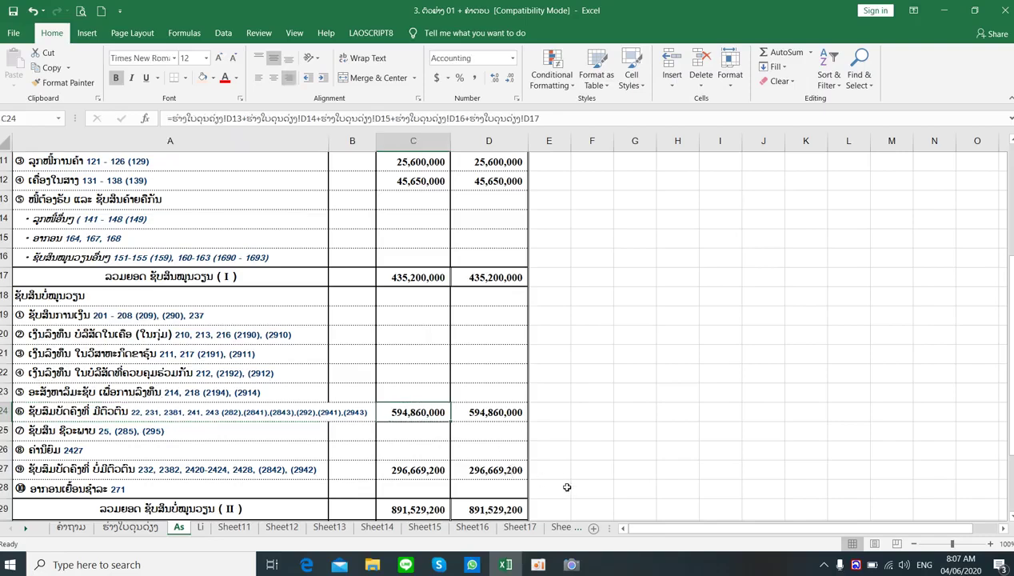
Check the account codes of the intangible fixed assets line in A27 and the deferred tax line in A28
{"action": "left_click", "coordinate": [259, 470]}
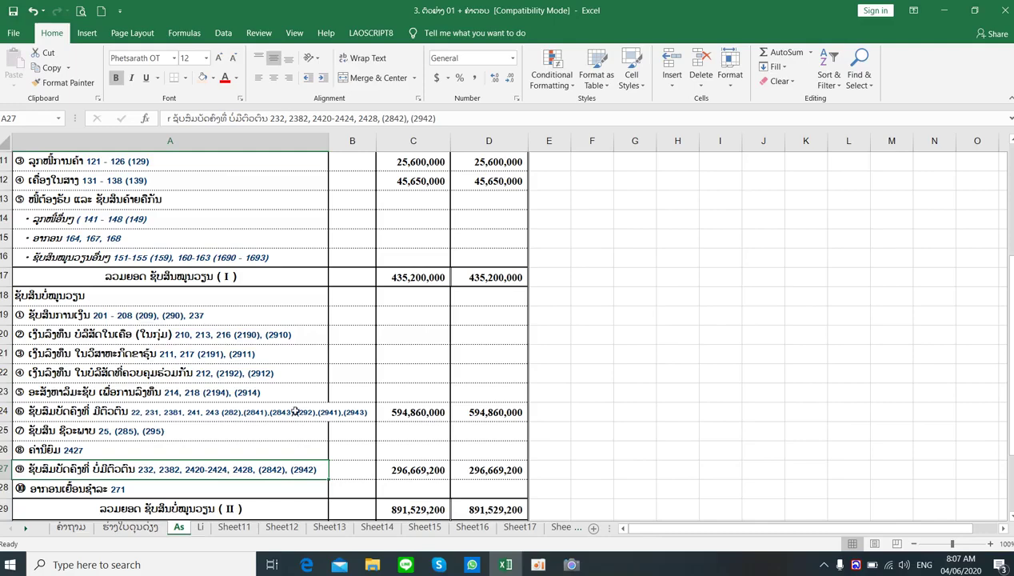
{"action": "scroll", "coordinate": [296, 411], "scroll_direction": "down", "scroll_amount": 1}
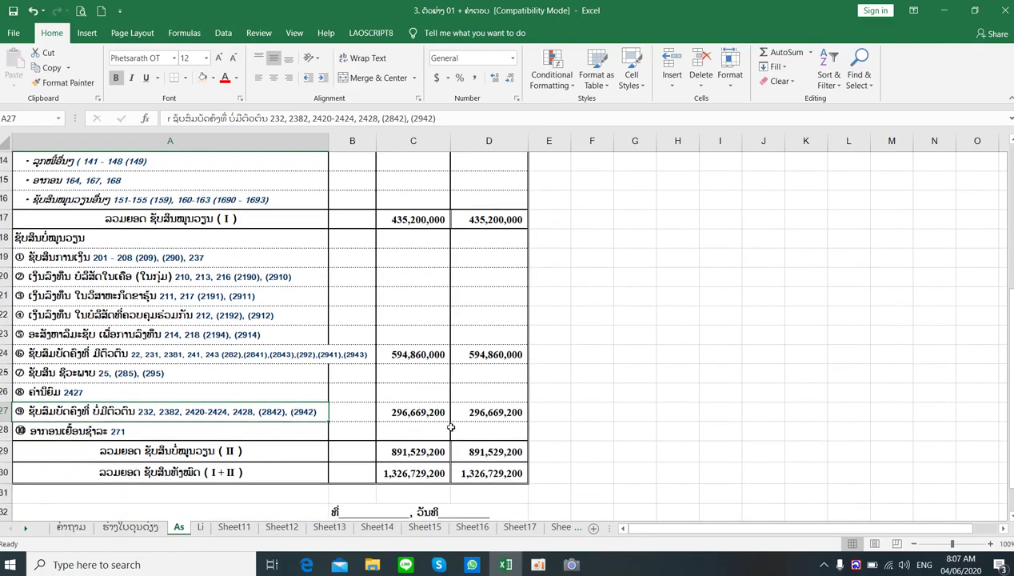
{"action": "left_click", "coordinate": [127, 431]}
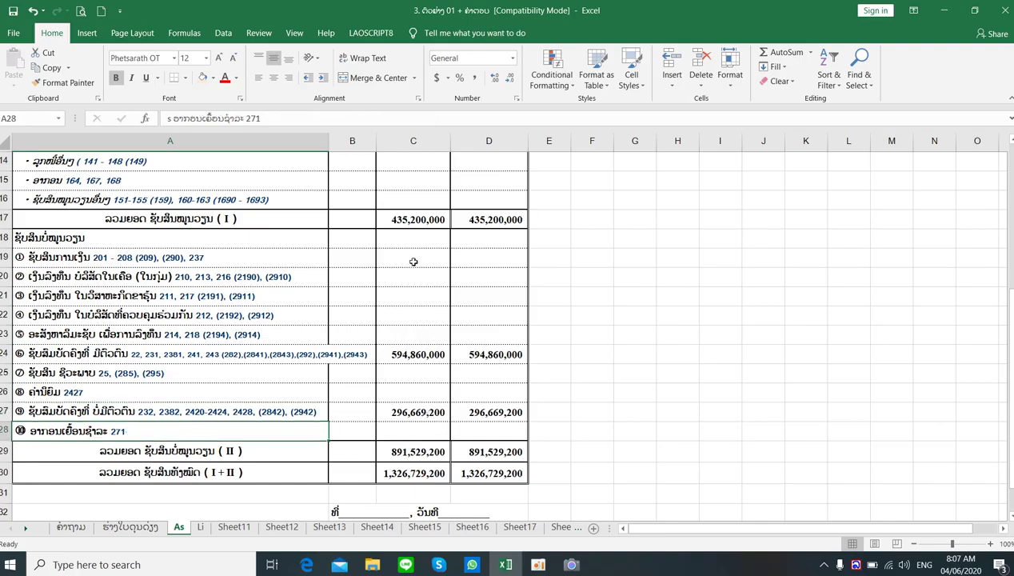
Check the non-current amounts in C19:C28 and the total formulas in C29, C17, C30 and D30 of the assets statement
{"action": "left_click_drag", "start_coordinate": [413, 262], "coordinate": [409, 431]}
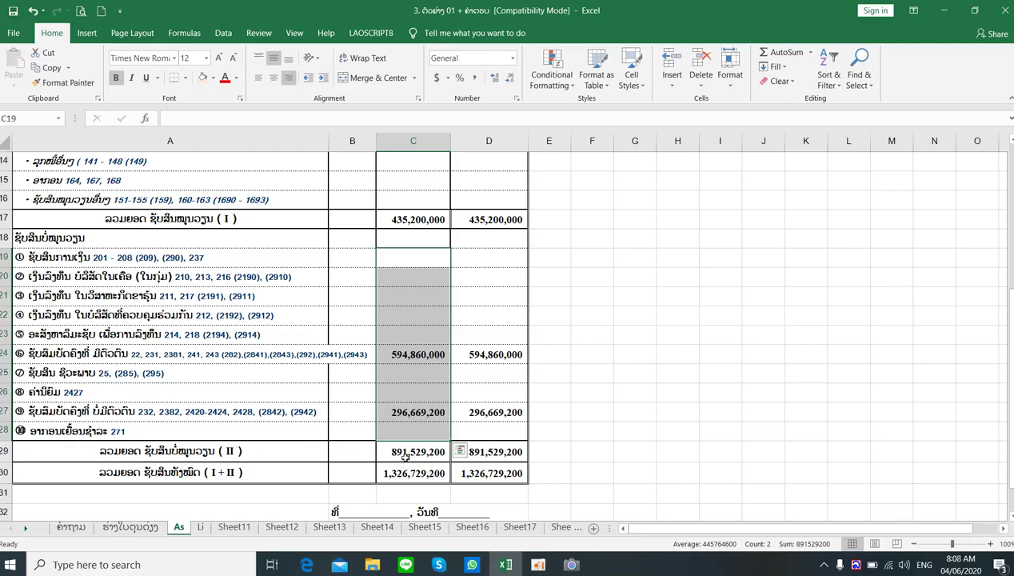
{"action": "left_click", "coordinate": [406, 454]}
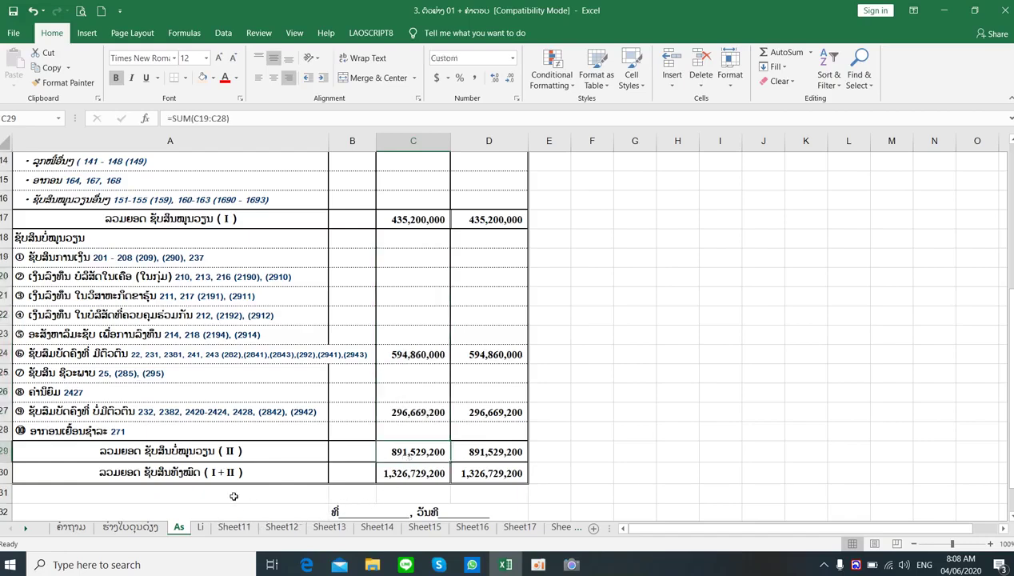
{"action": "left_click", "coordinate": [412, 217]}
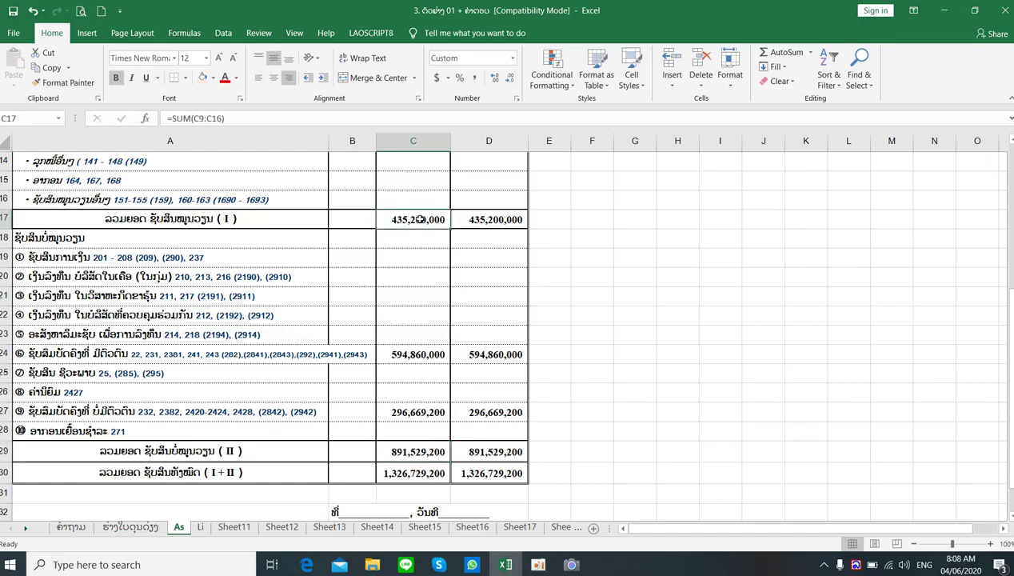
{"action": "left_click", "coordinate": [395, 471]}
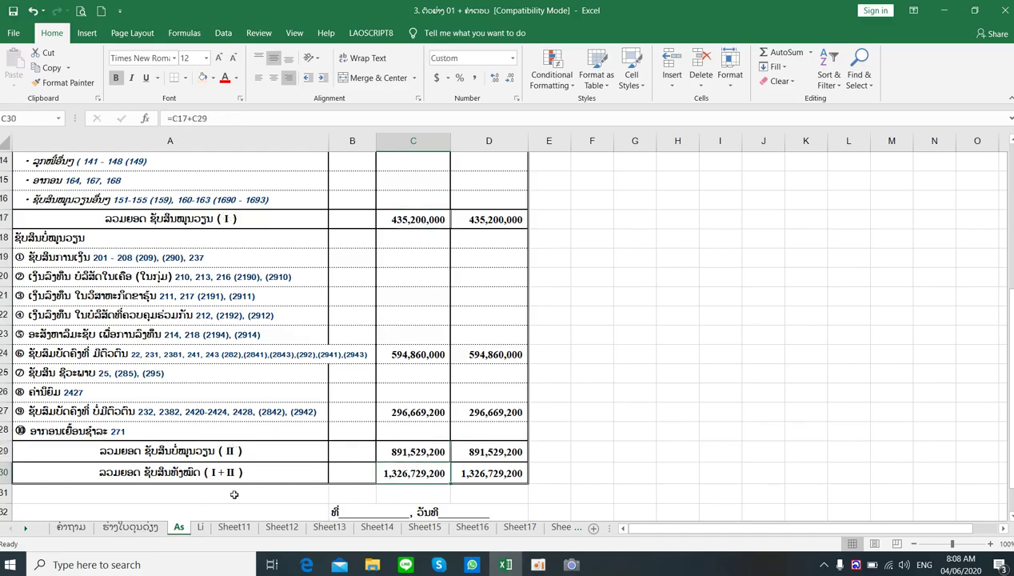
{"action": "left_click", "coordinate": [478, 468]}
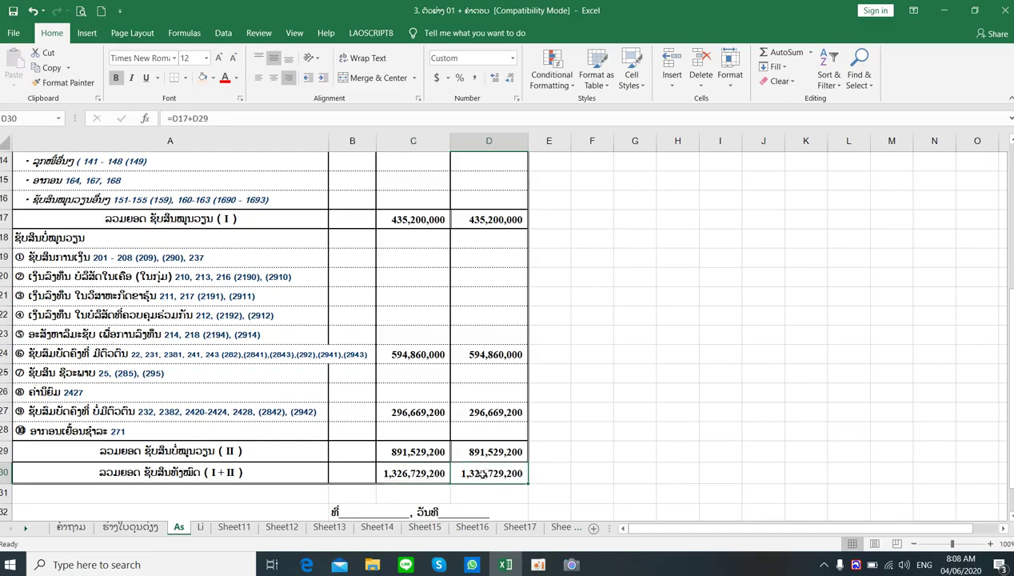
{"action": "scroll", "coordinate": [451, 304], "scroll_direction": "up", "scroll_amount": 2}
{"action": "scroll", "coordinate": [451, 303], "scroll_direction": "up", "scroll_amount": 2}
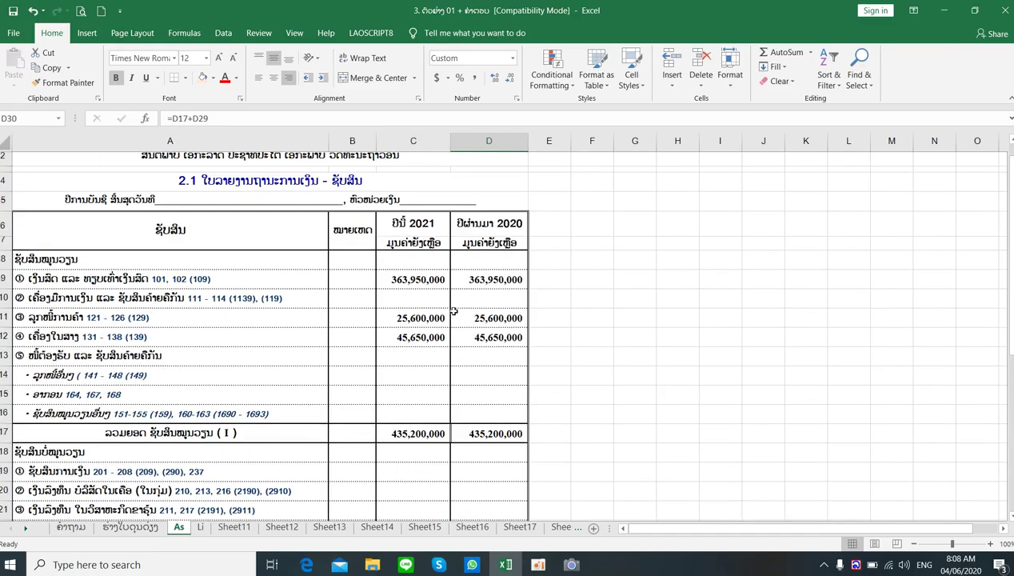
{"action": "scroll", "coordinate": [454, 312], "scroll_direction": "up", "scroll_amount": 1}
{"action": "scroll", "coordinate": [453, 312], "scroll_direction": "down", "scroll_amount": 6}
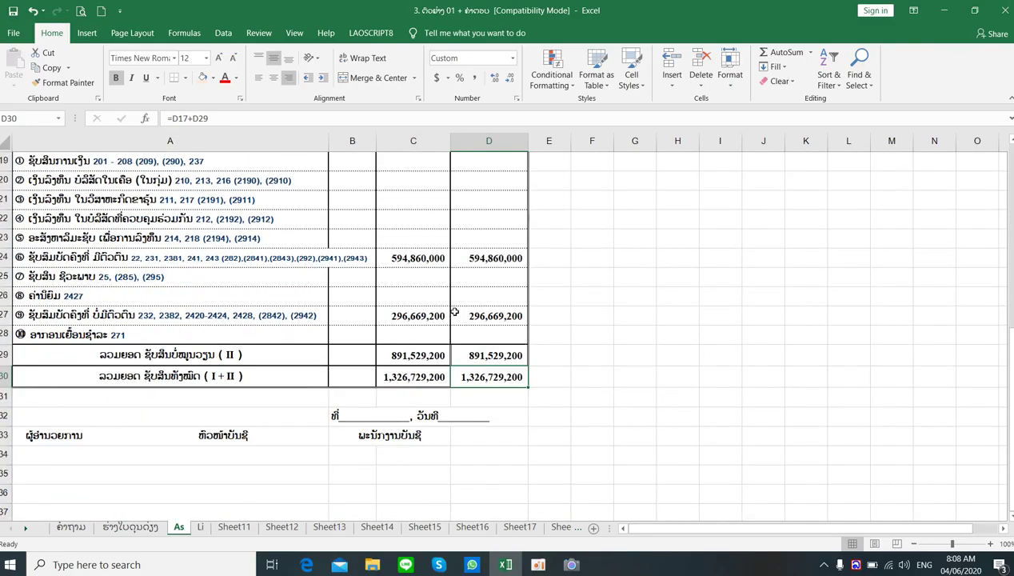
On the Li sheet, review the overdraft line in A10 and inspect the trade payables formulas in C11 and D11
{"action": "left_click", "coordinate": [200, 529]}
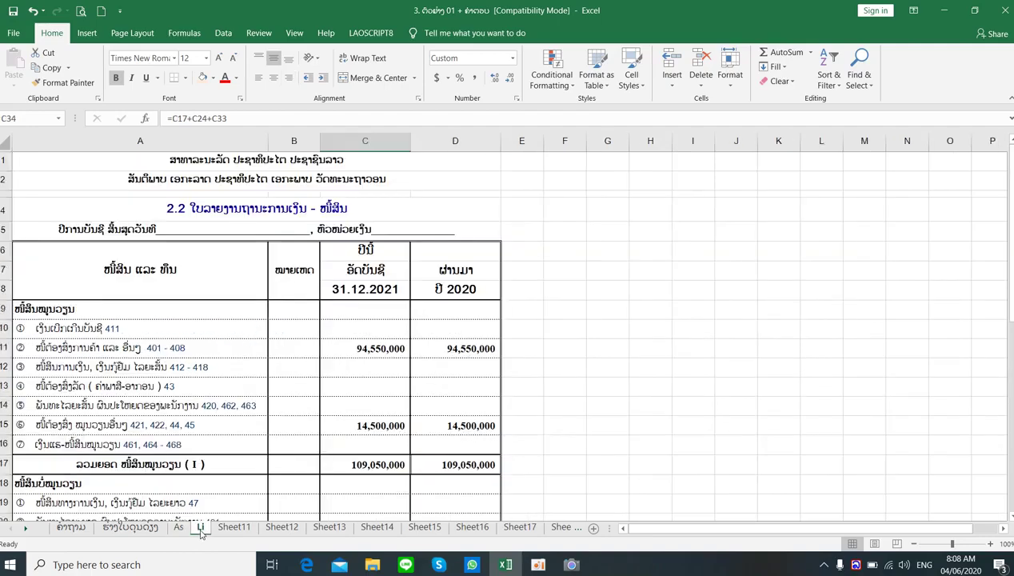
{"action": "scroll", "coordinate": [421, 346], "scroll_direction": "down", "scroll_amount": 3}
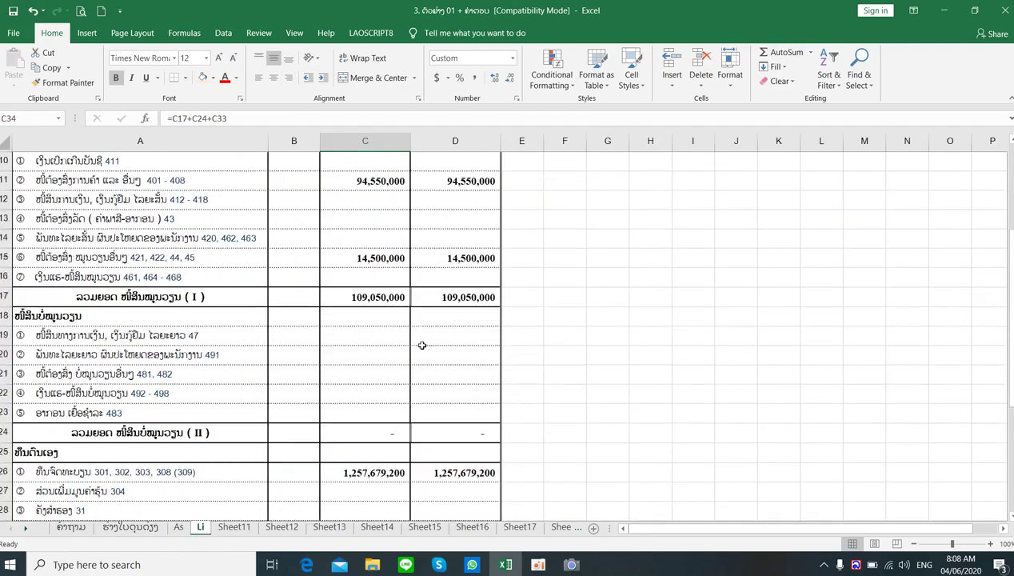
{"action": "scroll", "coordinate": [421, 346], "scroll_direction": "up", "scroll_amount": 2}
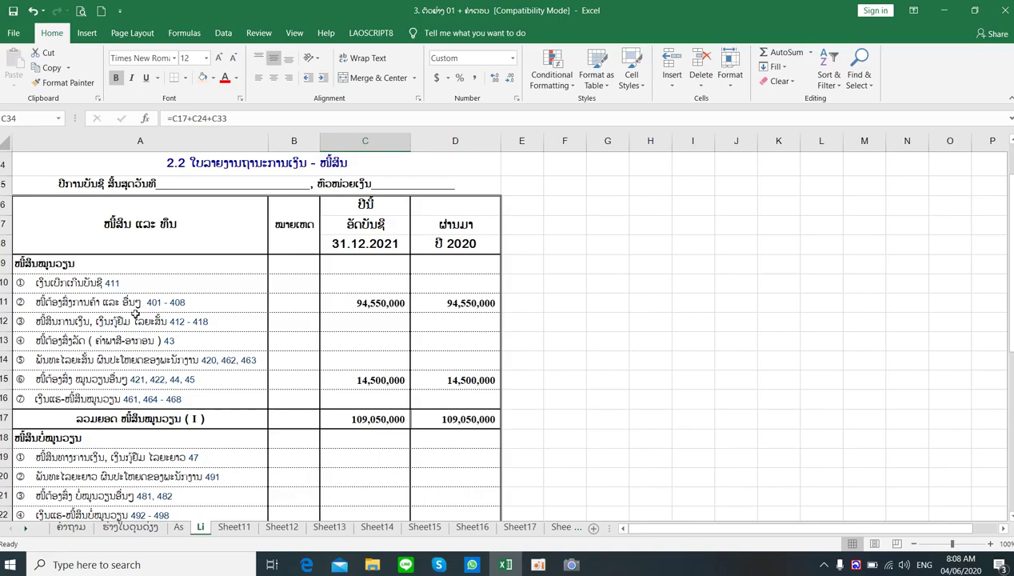
{"action": "left_click", "coordinate": [159, 284]}
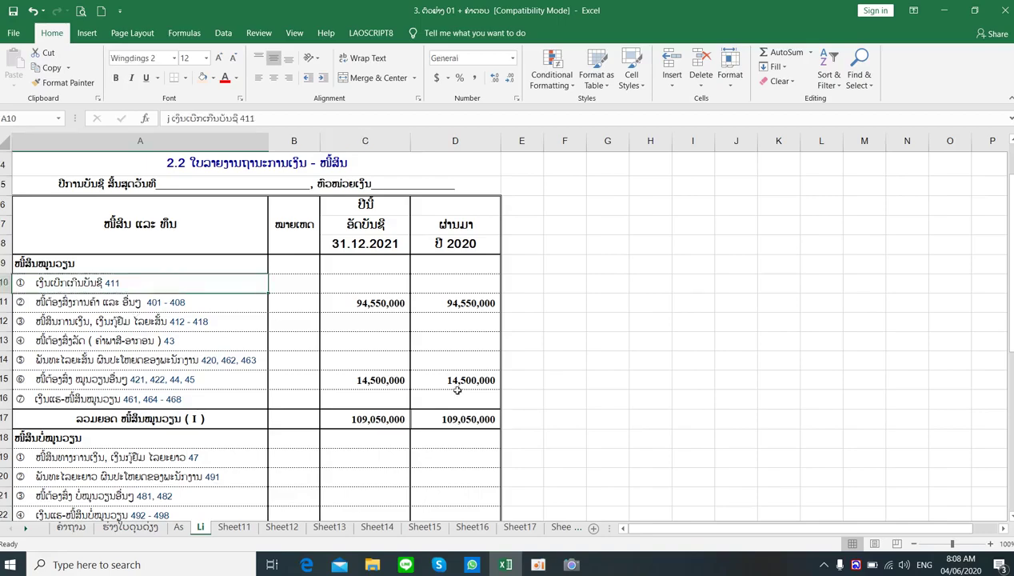
{"action": "left_click", "coordinate": [370, 306]}
{"action": "left_click", "coordinate": [472, 302]}
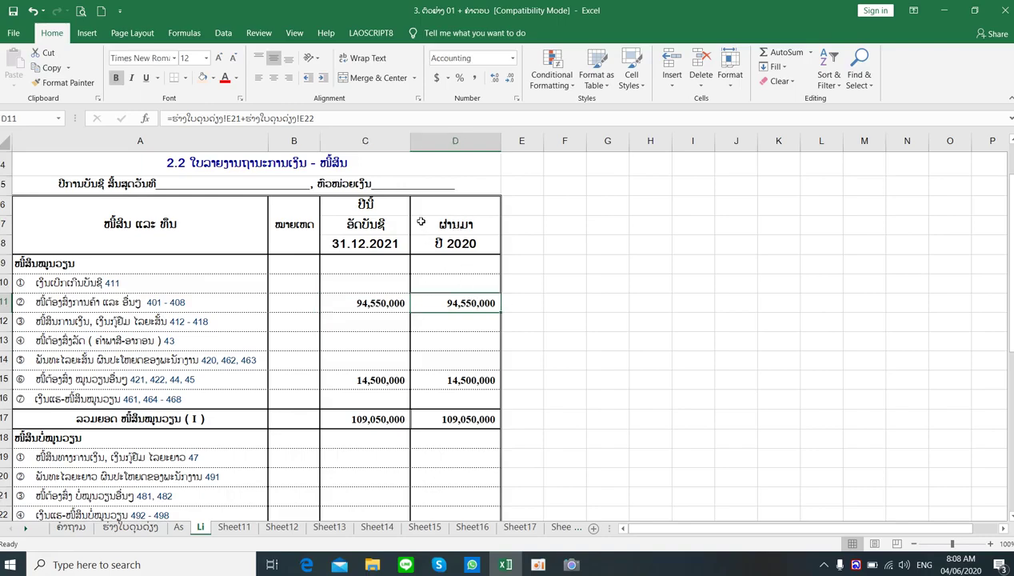
{"action": "left_click", "coordinate": [381, 308]}
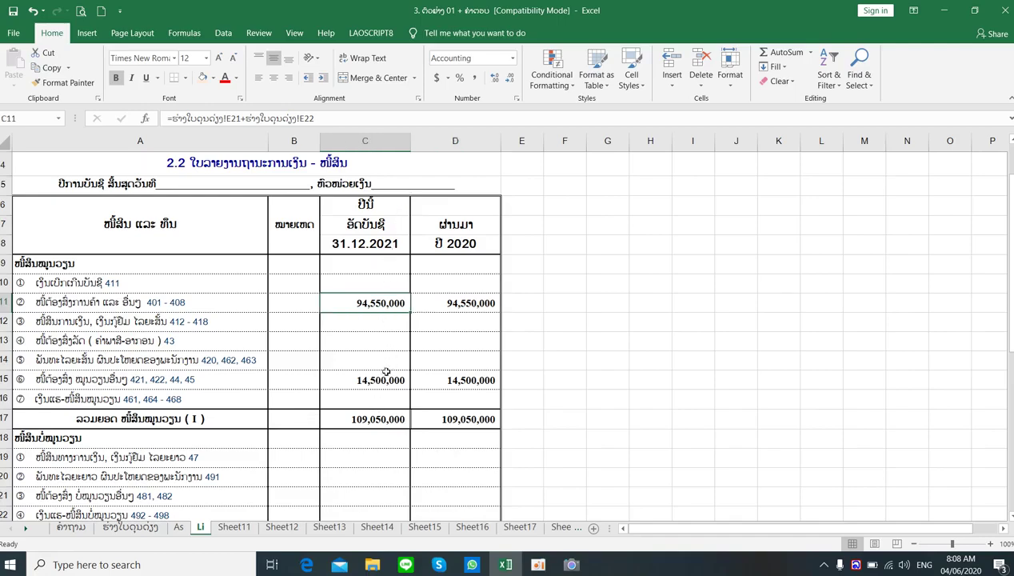
Compare the 31.12.2021 and 2020 column headings with the trade payables amounts in C11 and D11
{"action": "left_click", "coordinate": [164, 189]}
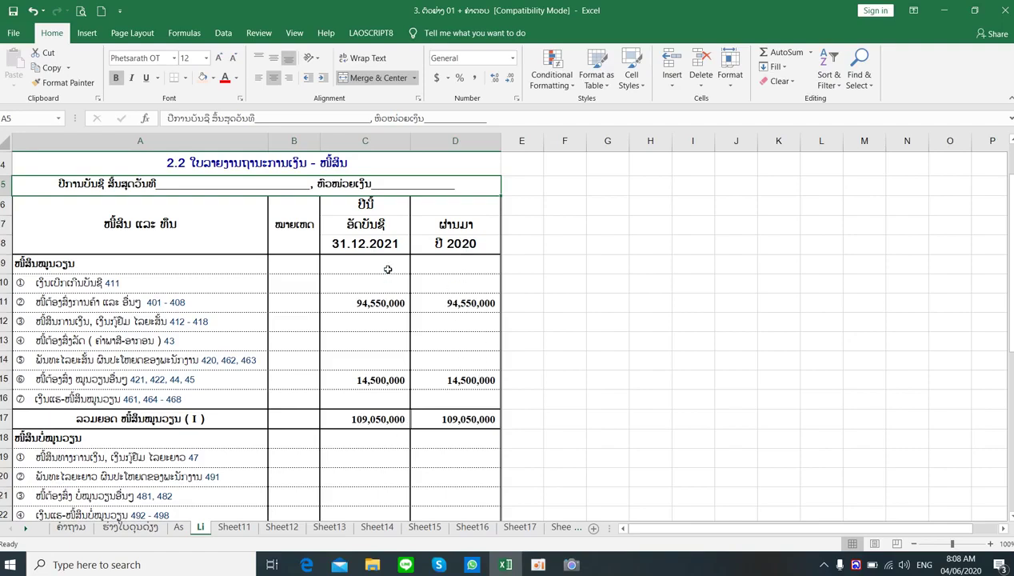
{"action": "left_click", "coordinate": [371, 237]}
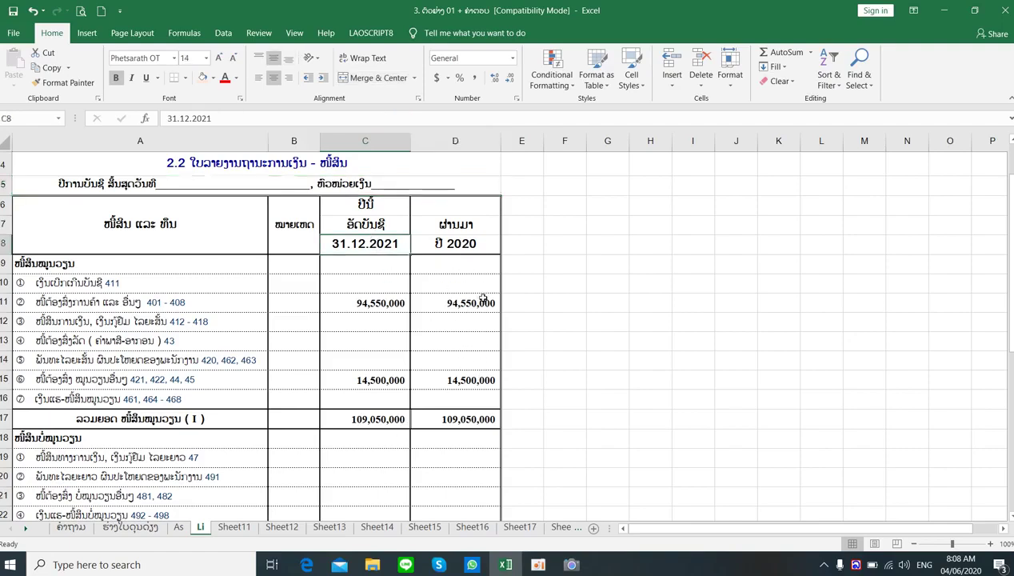
{"action": "left_click", "coordinate": [394, 303]}
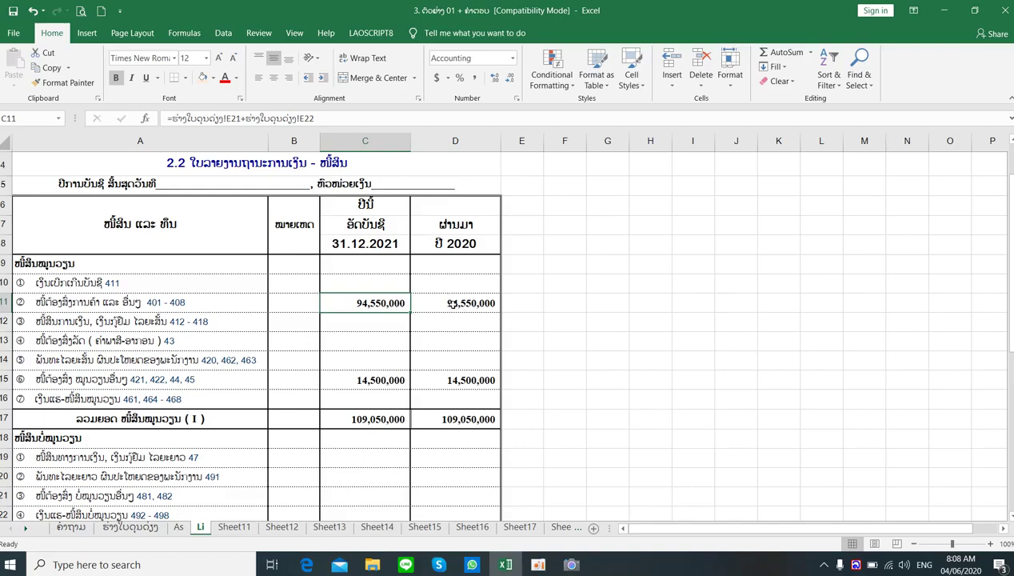
{"action": "left_click", "coordinate": [453, 304]}
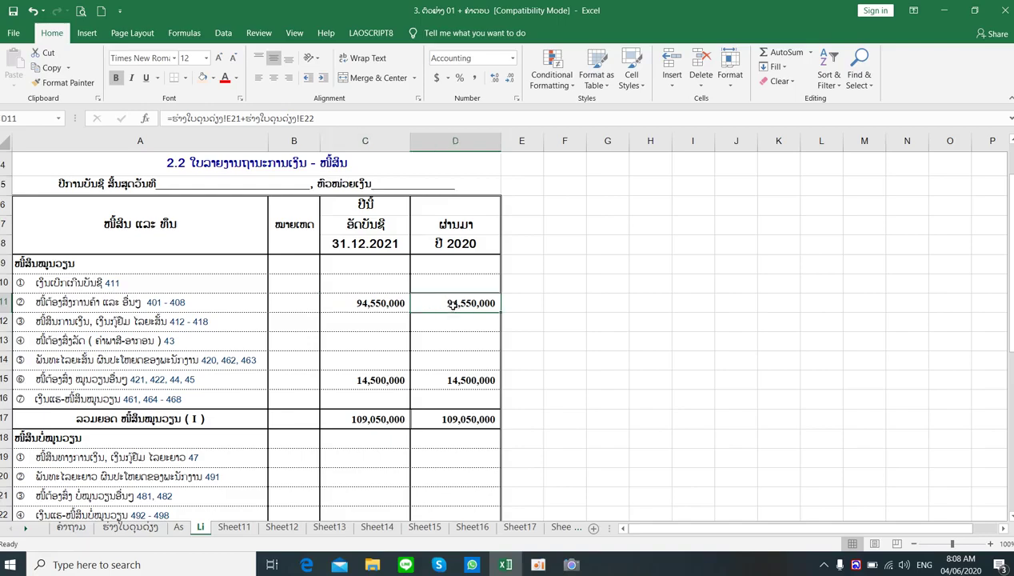
Check the short-term borrowings line in A12 and recheck which trial balance cells feed trade payables in C11
{"action": "left_click", "coordinate": [199, 321]}
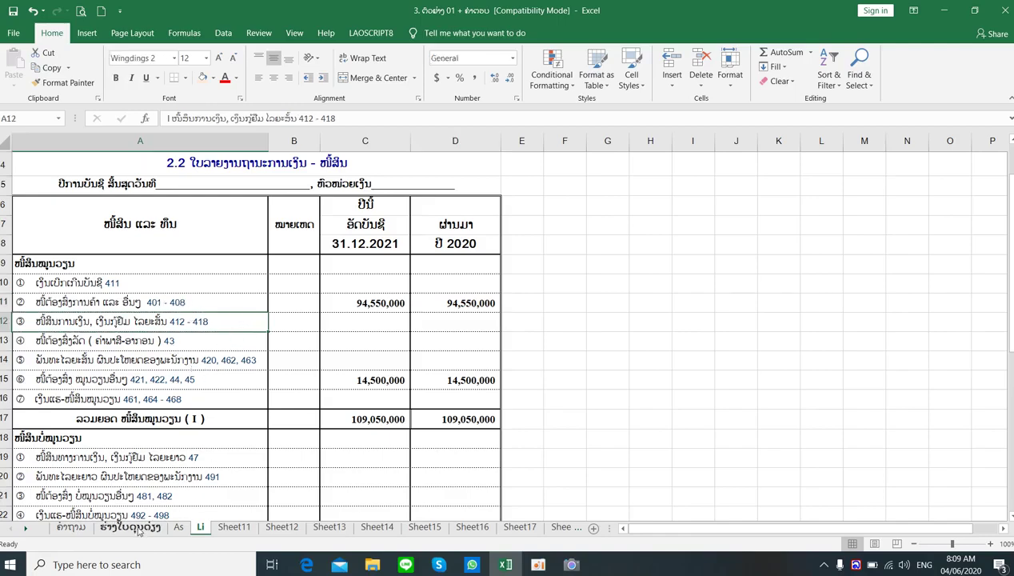
{"action": "key", "text": "Up"}
{"action": "key", "text": "Right"}
{"action": "key", "text": "Right"}
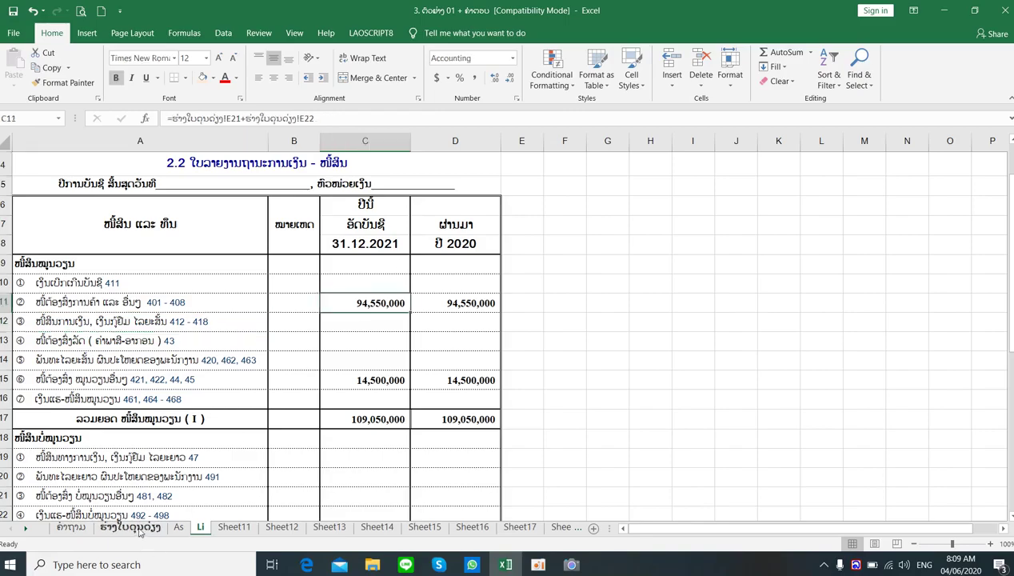
On the trial balance sheet, check the credit amounts in E21:E22 for payable accounts 4011 and 4051
{"action": "left_click", "coordinate": [132, 528]}
{"action": "scroll", "coordinate": [461, 399], "scroll_direction": "down", "scroll_amount": 3}
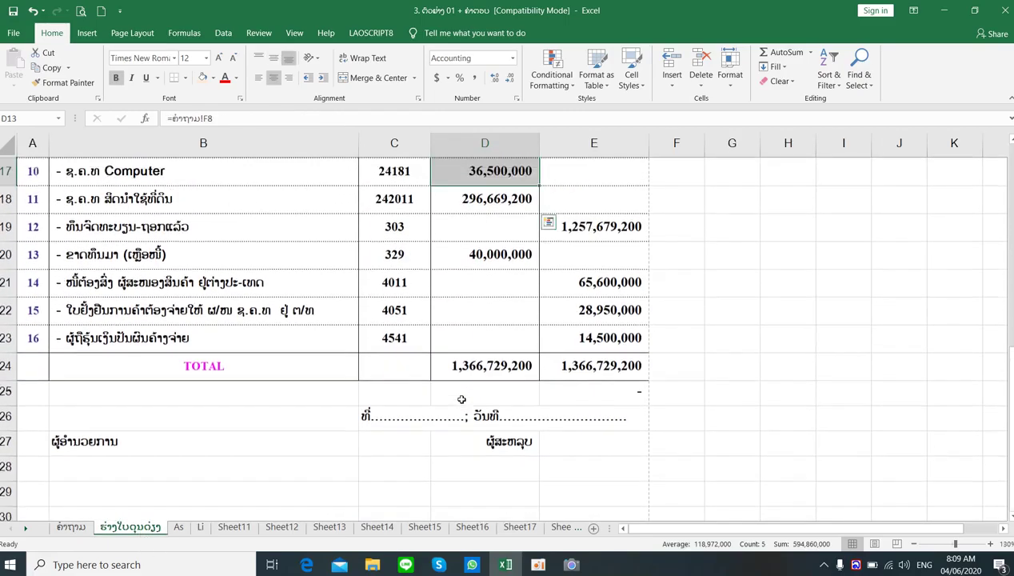
{"action": "scroll", "coordinate": [461, 399], "scroll_direction": "up", "scroll_amount": 1}
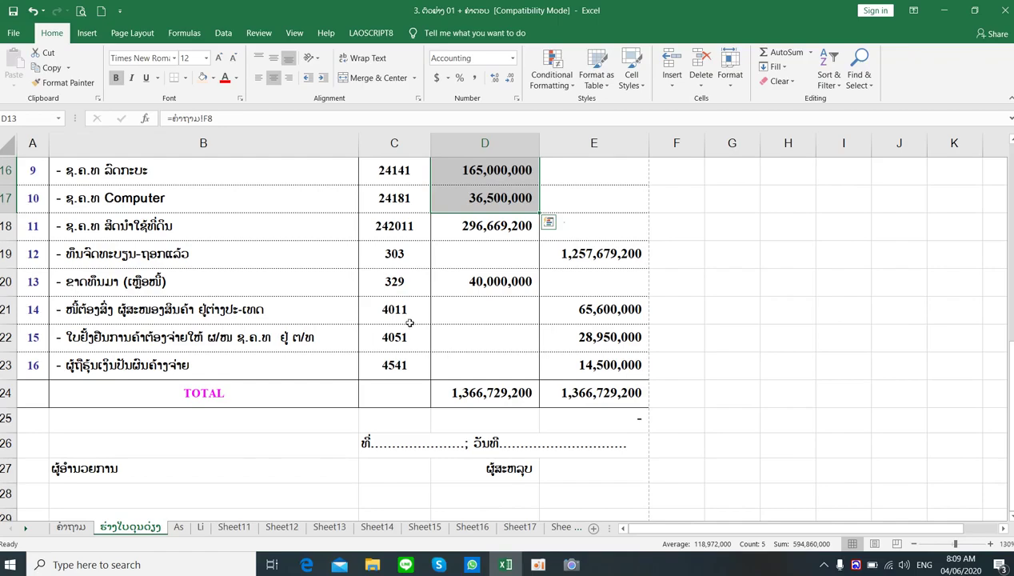
{"action": "left_click_drag", "start_coordinate": [593, 309], "coordinate": [593, 331]}
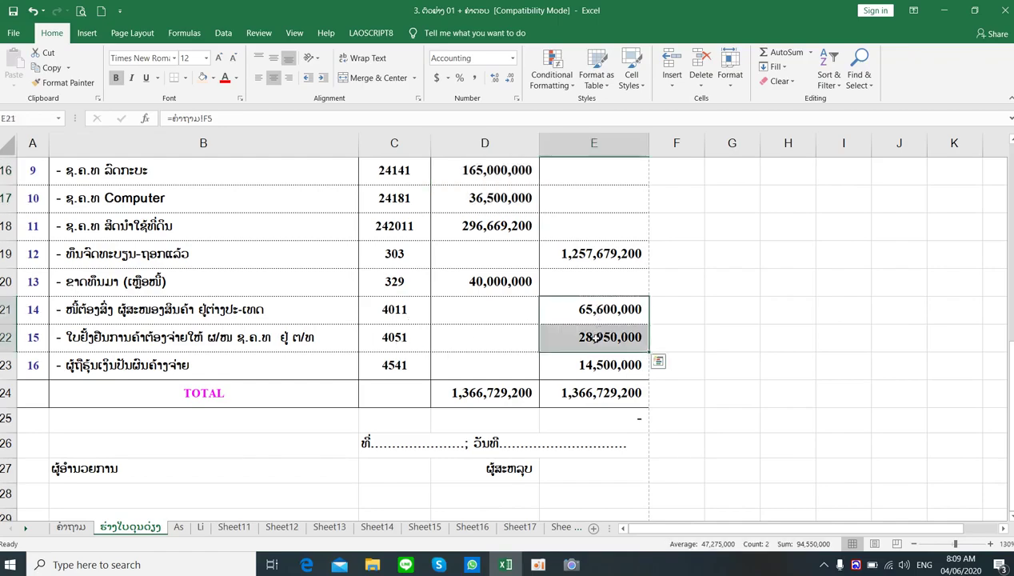
On the Li sheet, review the current liability lines in A12:A15 and the account codes they cover
{"action": "left_click", "coordinate": [206, 527]}
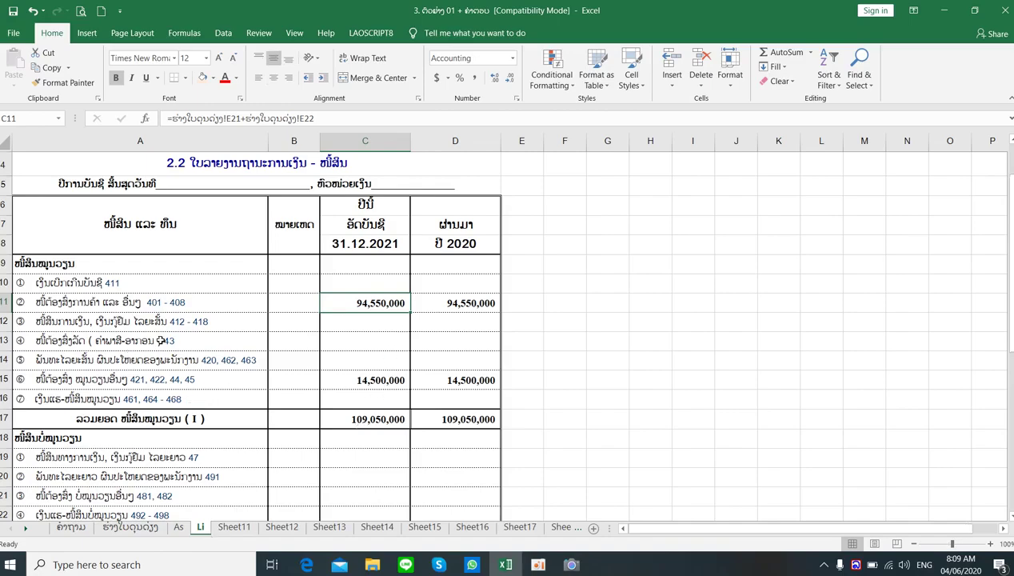
{"action": "left_click", "coordinate": [174, 320]}
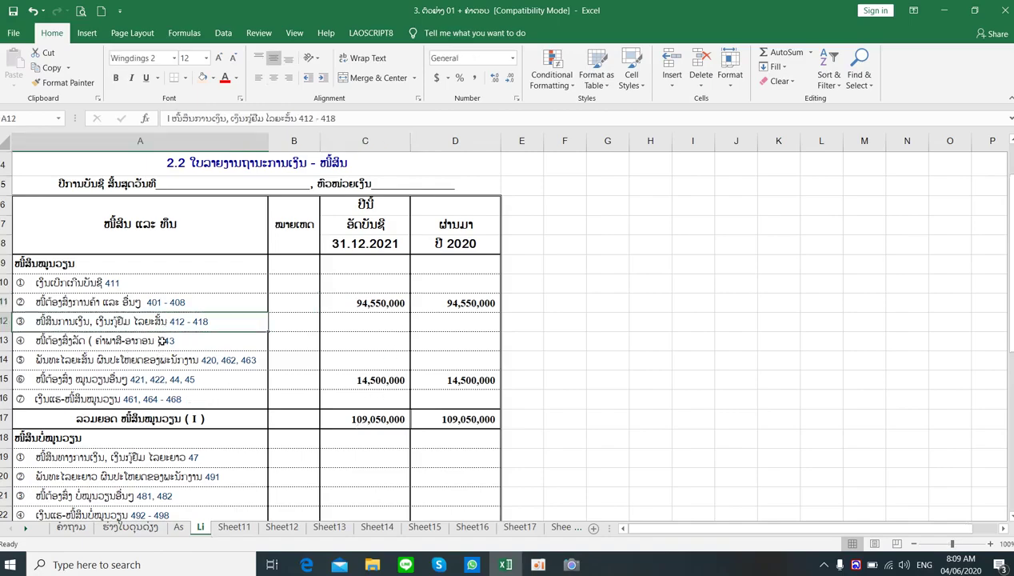
{"action": "left_click", "coordinate": [162, 337]}
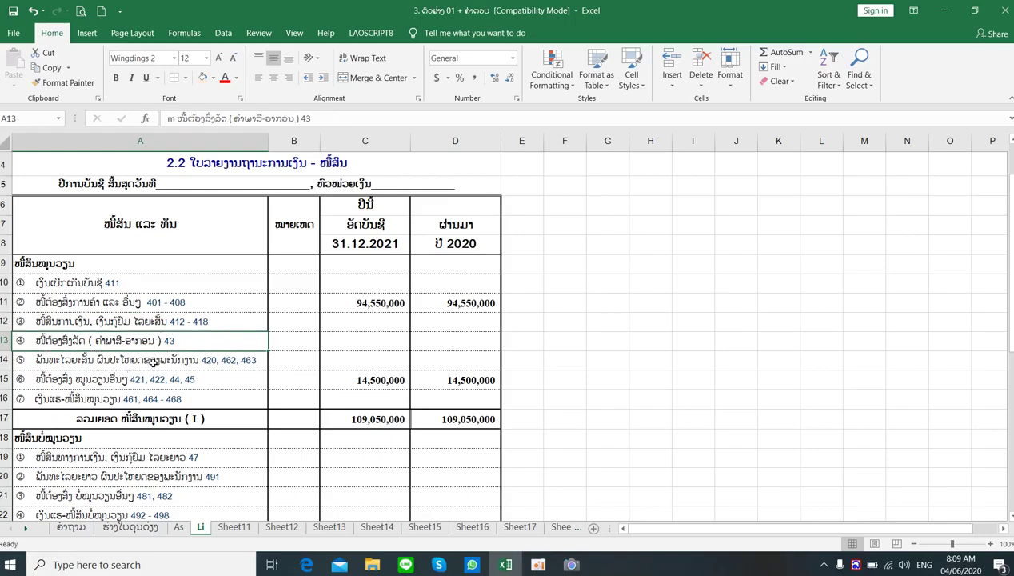
{"action": "left_click", "coordinate": [154, 364]}
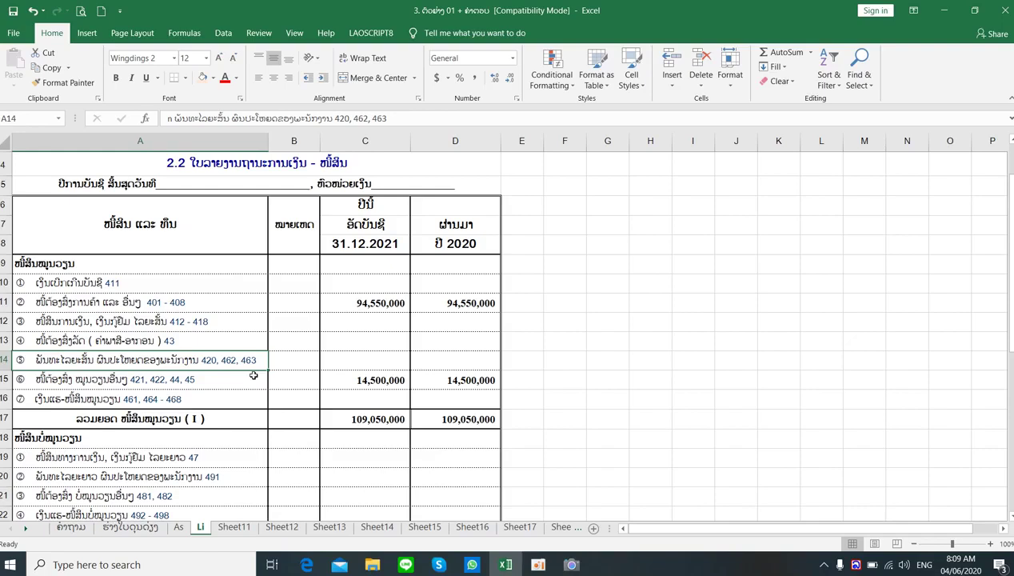
{"action": "left_click", "coordinate": [182, 381]}
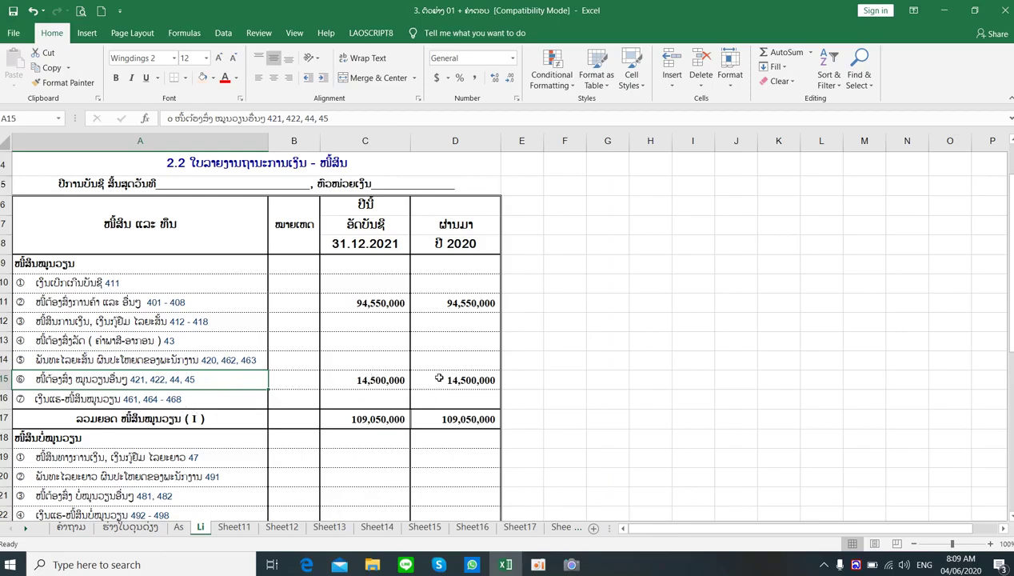
Check the current liability amounts in column C and the total formulas in C17 and D17
{"action": "left_click_drag", "start_coordinate": [376, 286], "coordinate": [361, 423]}
{"action": "left_click", "coordinate": [361, 424]}
{"action": "left_click", "coordinate": [460, 416]}
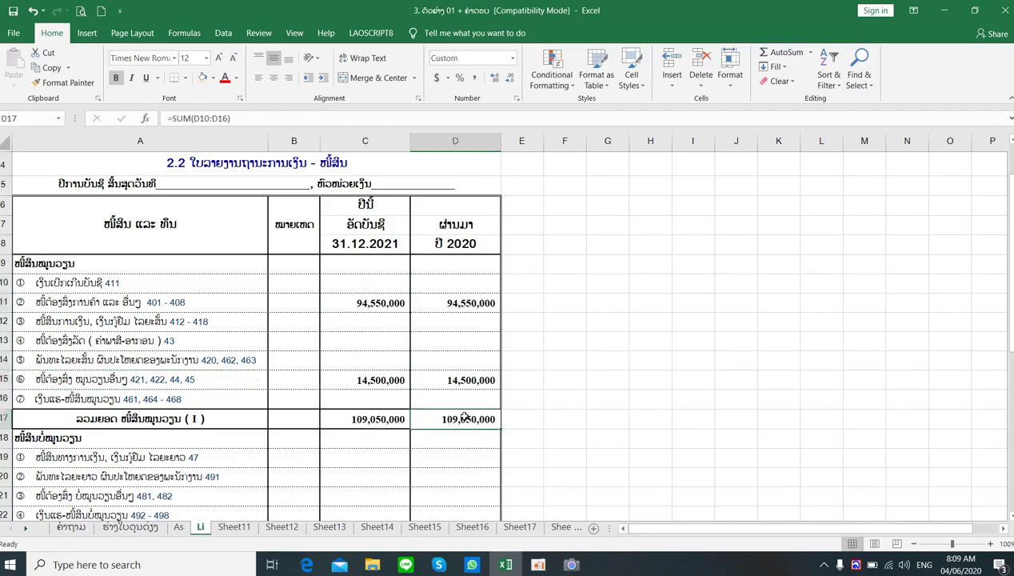
Look through the non-current liabilities section and inspect the equity formulas in C26 and C29
{"action": "scroll", "coordinate": [464, 382], "scroll_direction": "down", "scroll_amount": 2}
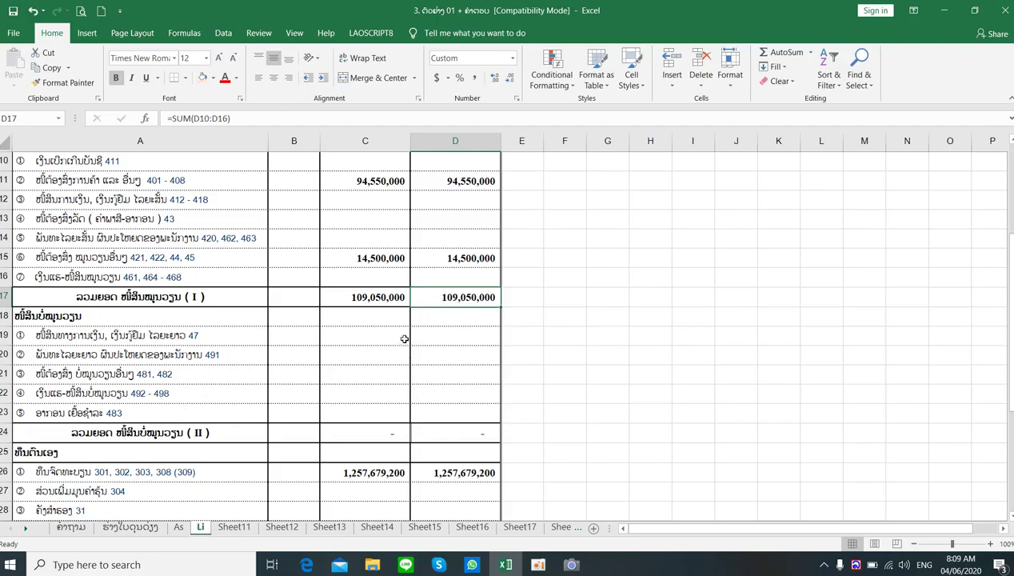
{"action": "scroll", "coordinate": [405, 336], "scroll_direction": "down", "scroll_amount": 2}
{"action": "scroll", "coordinate": [409, 333], "scroll_direction": "down", "scroll_amount": 1}
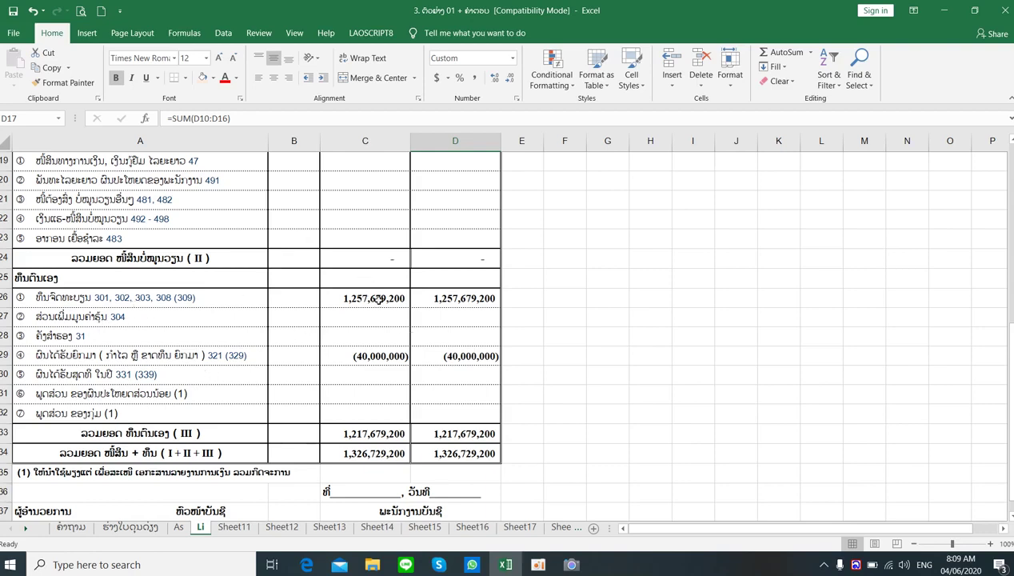
{"action": "left_click", "coordinate": [377, 298]}
{"action": "left_click", "coordinate": [370, 356]}
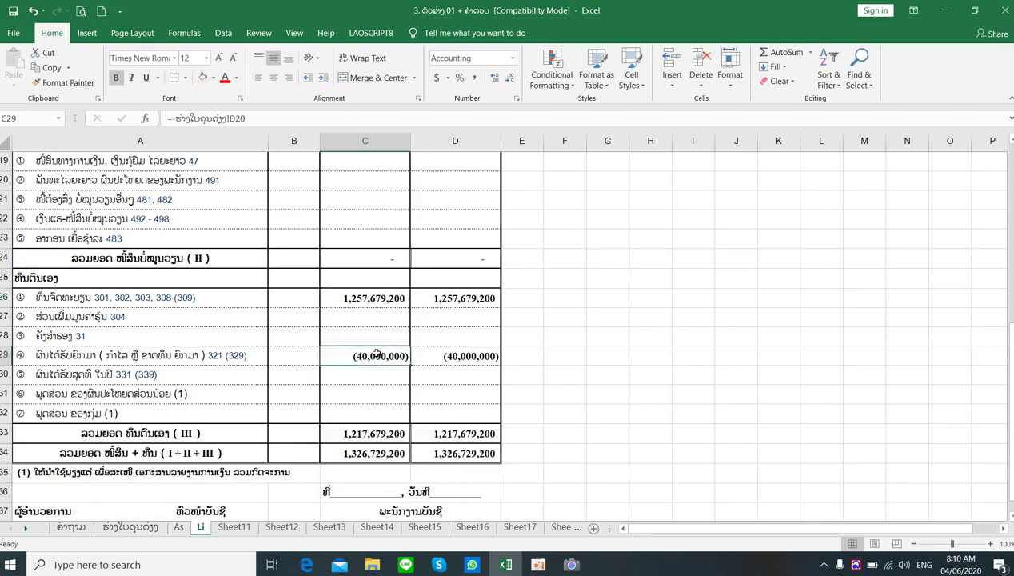
Trace the registered capital and accumulated loss balances to E19 and D20 on the trial balance sheet
{"action": "left_click", "coordinate": [130, 527]}
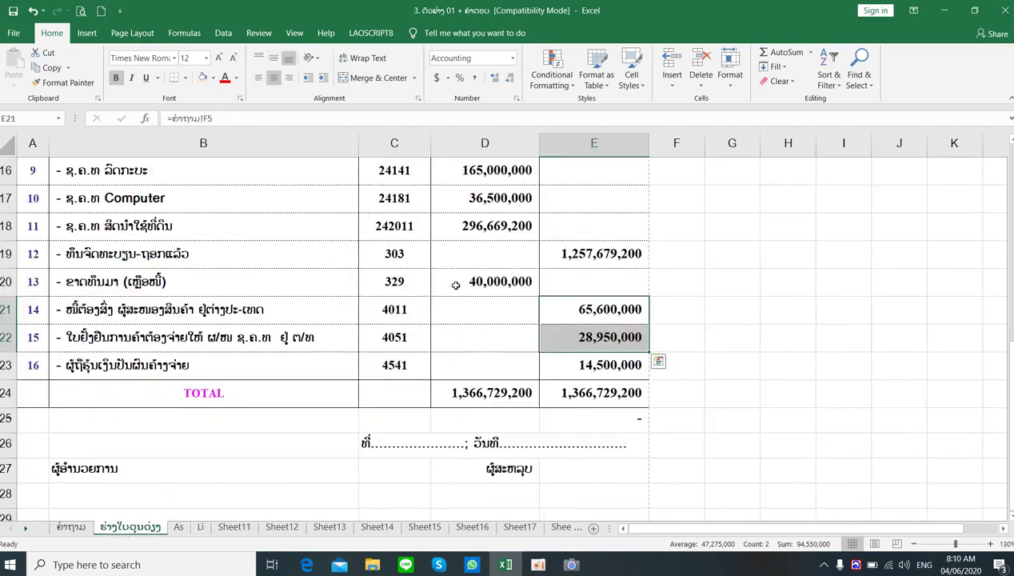
{"action": "left_click", "coordinate": [577, 253]}
{"action": "left_click", "coordinate": [497, 281]}
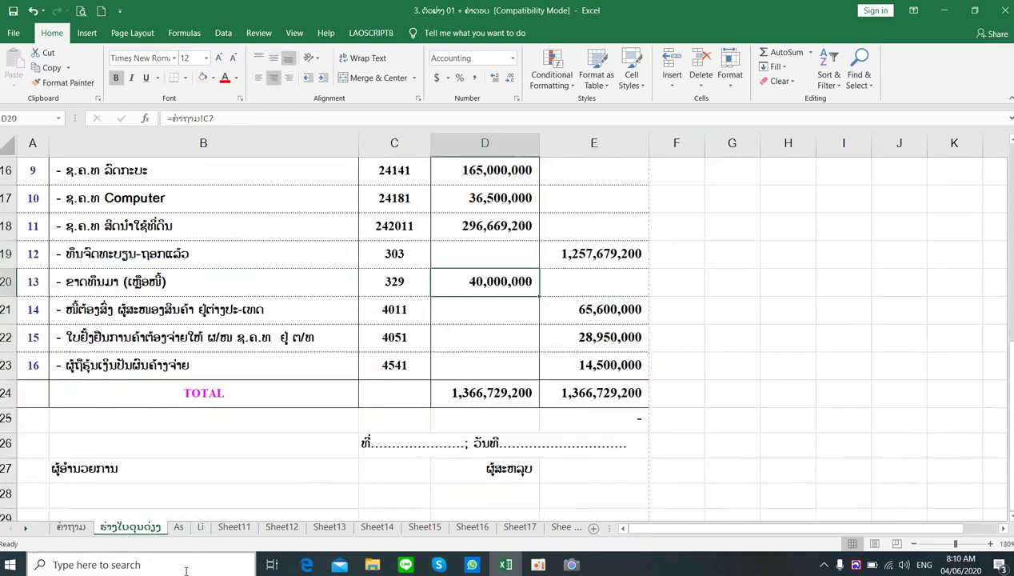
Back on the Li sheet, check the equity amounts in C26:C32 and the total formula in C33
{"action": "left_click", "coordinate": [200, 528]}
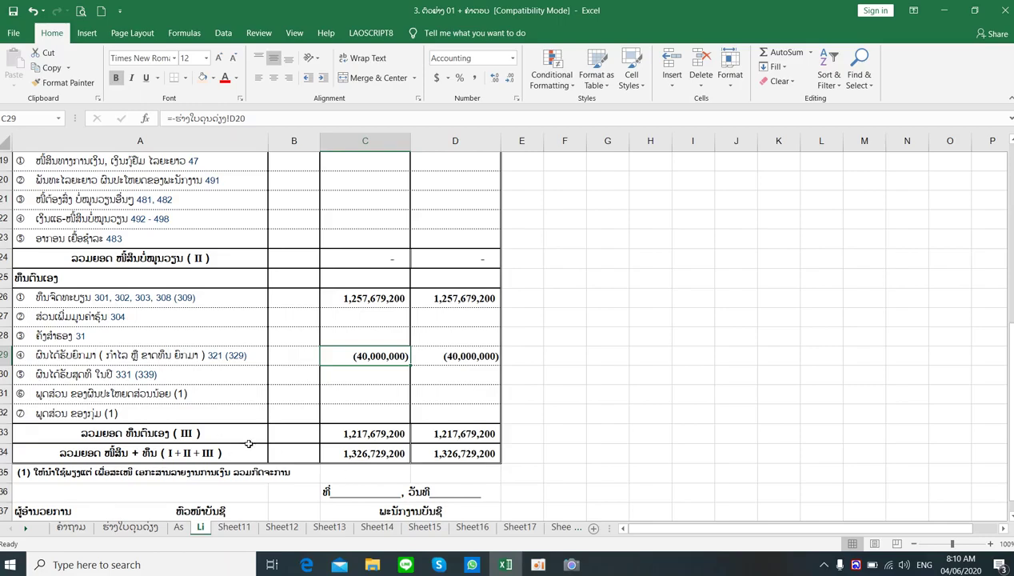
{"action": "left_click_drag", "start_coordinate": [375, 298], "coordinate": [365, 399]}
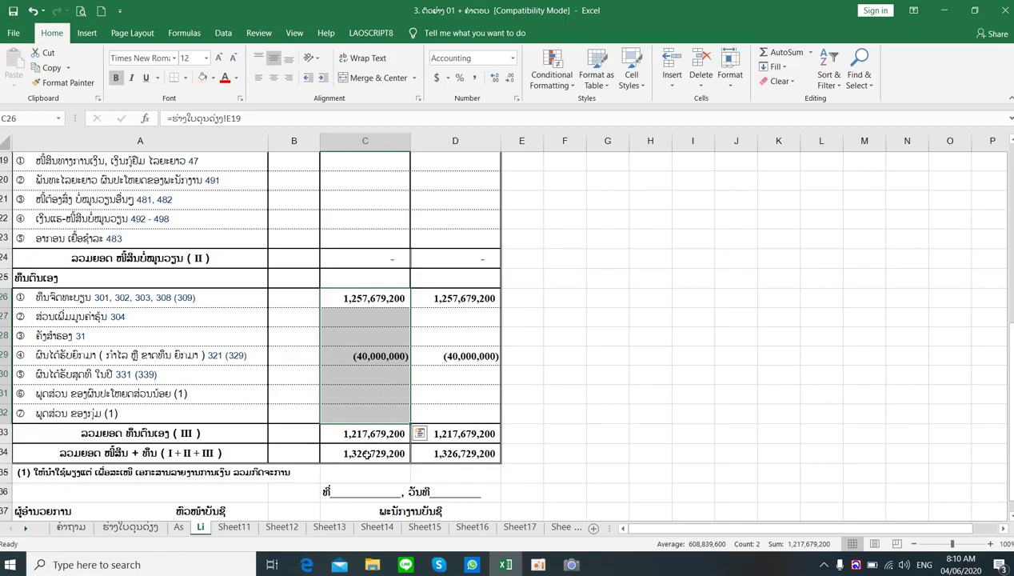
{"action": "left_click", "coordinate": [368, 432]}
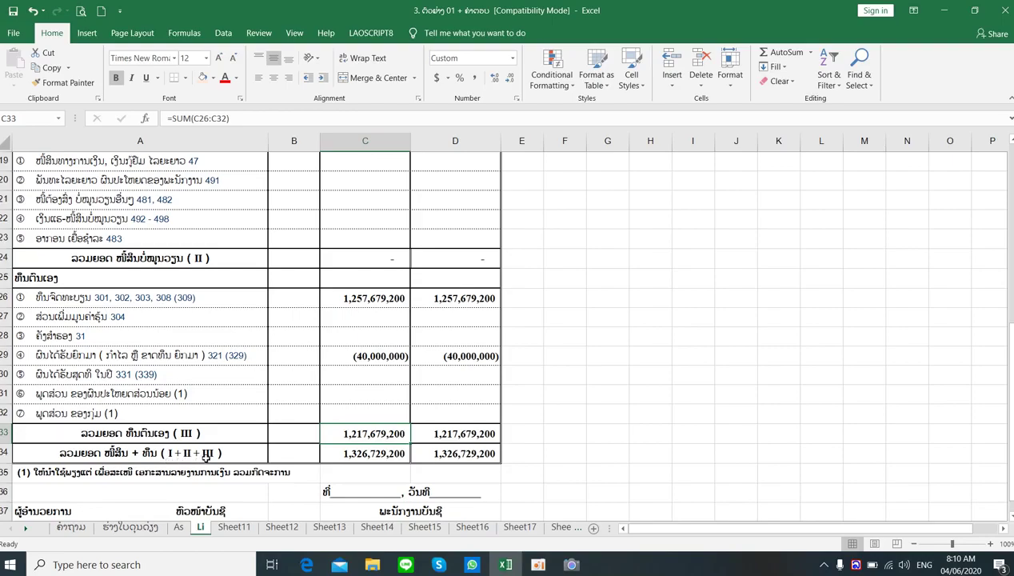
Review the subtotal lines I, II and III in A17, A24 and A33 that make up total liabilities and equity
{"action": "scroll", "coordinate": [310, 322], "scroll_direction": "up", "scroll_amount": 4}
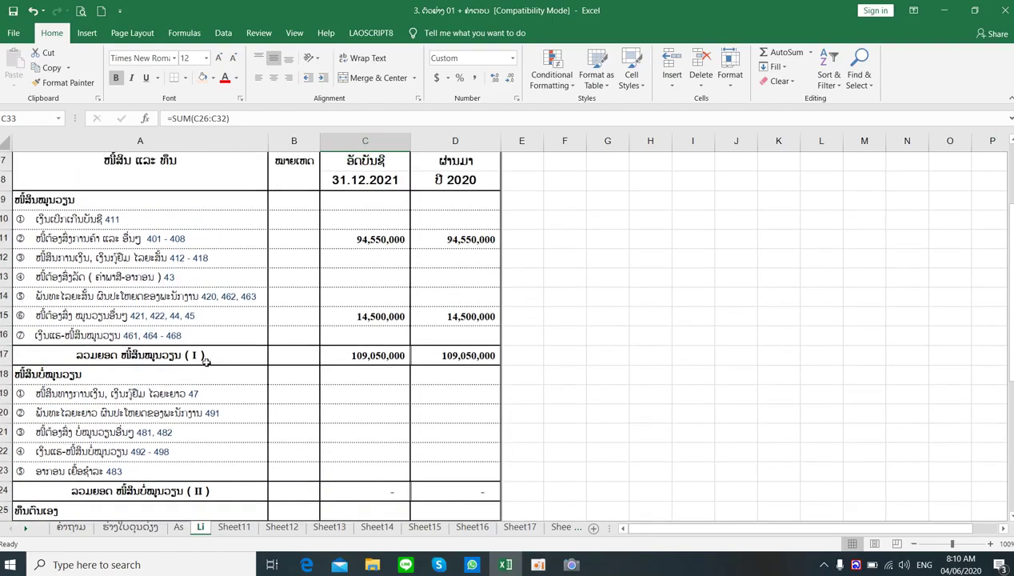
{"action": "left_click", "coordinate": [206, 354]}
{"action": "scroll", "coordinate": [216, 336], "scroll_direction": "down", "scroll_amount": 3}
{"action": "left_click", "coordinate": [228, 312]}
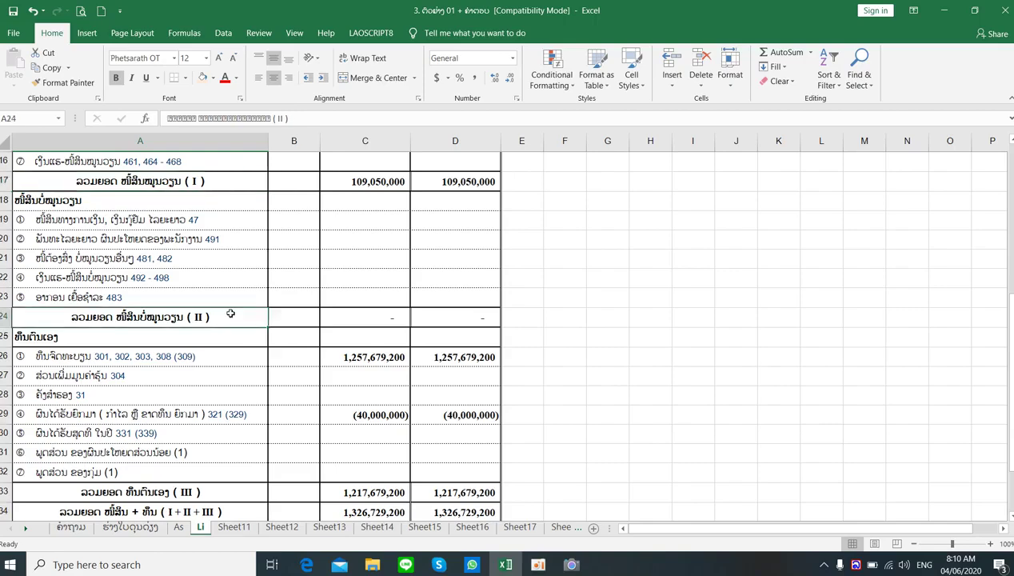
{"action": "scroll", "coordinate": [227, 321], "scroll_direction": "down", "scroll_amount": 2}
{"action": "left_click", "coordinate": [211, 377]}
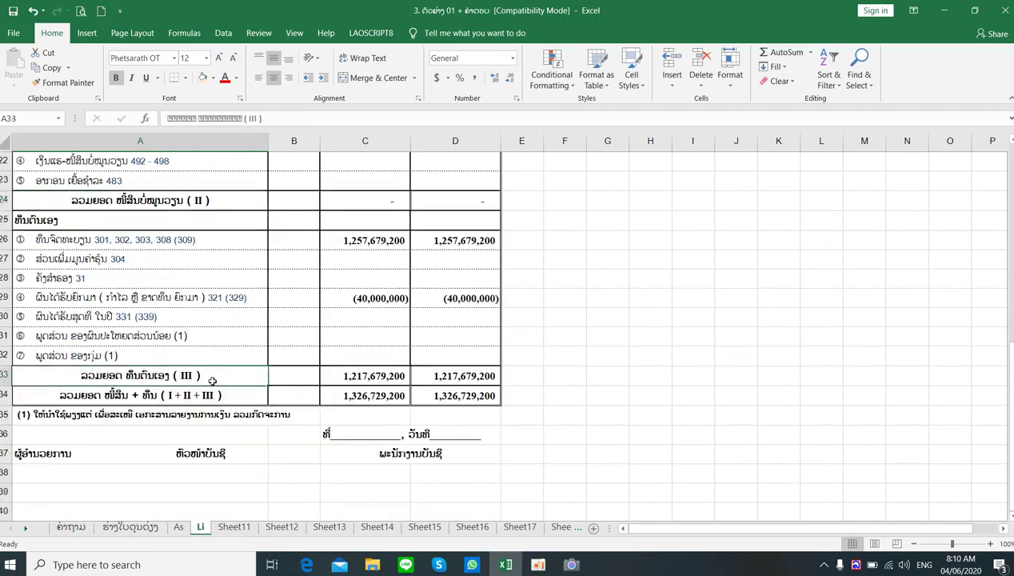
{"action": "left_click", "coordinate": [292, 375]}
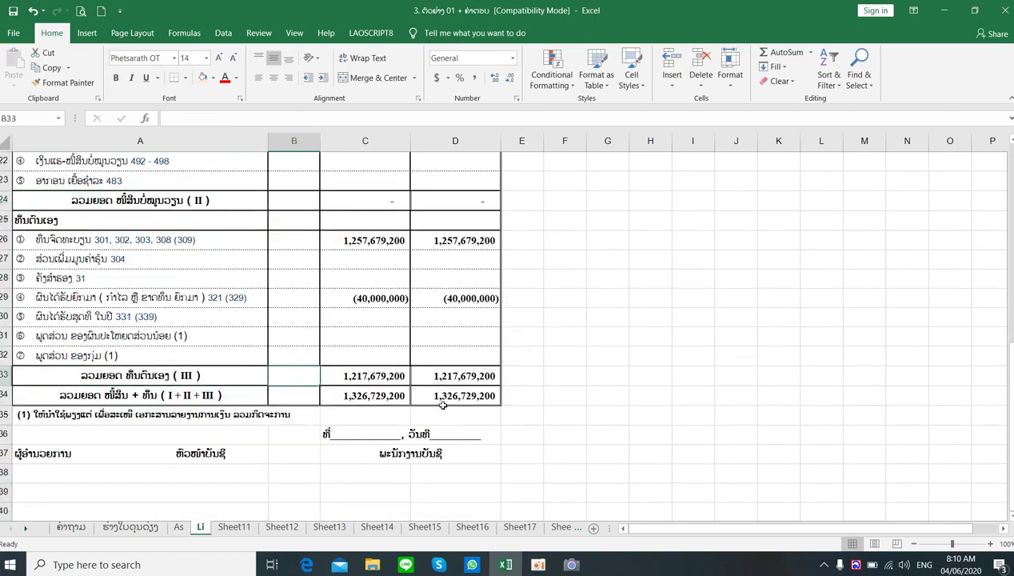
{"action": "scroll", "coordinate": [445, 359], "scroll_direction": "up", "scroll_amount": 4}
{"action": "scroll", "coordinate": [449, 361], "scroll_direction": "up", "scroll_amount": 3}
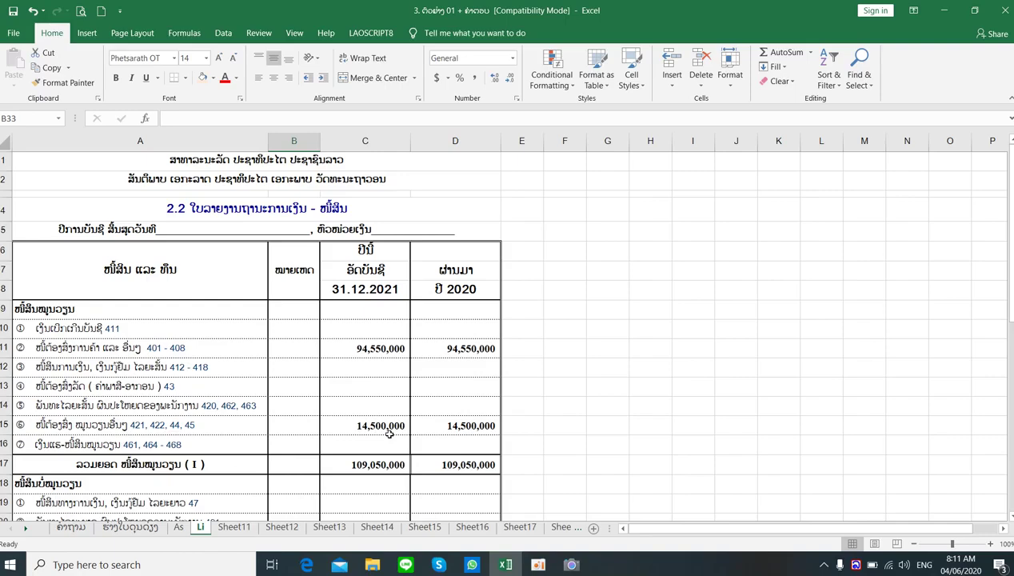
On the question sheet, review enterprise A's account list in rows 5 to 12 and the two tasks in rows 16 and 17
{"action": "left_click", "coordinate": [80, 531]}
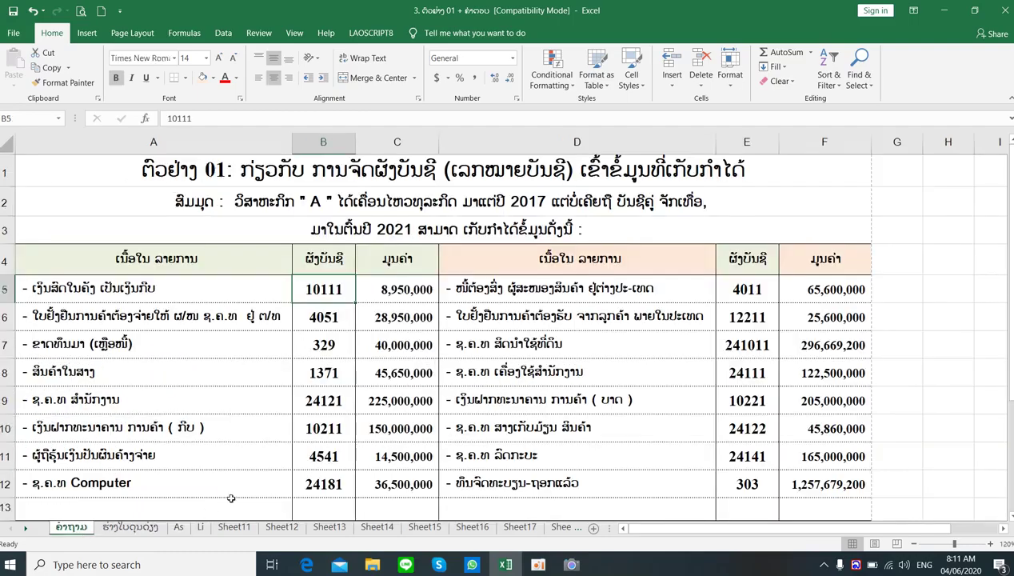
{"action": "scroll", "coordinate": [270, 469], "scroll_direction": "down", "scroll_amount": 1}
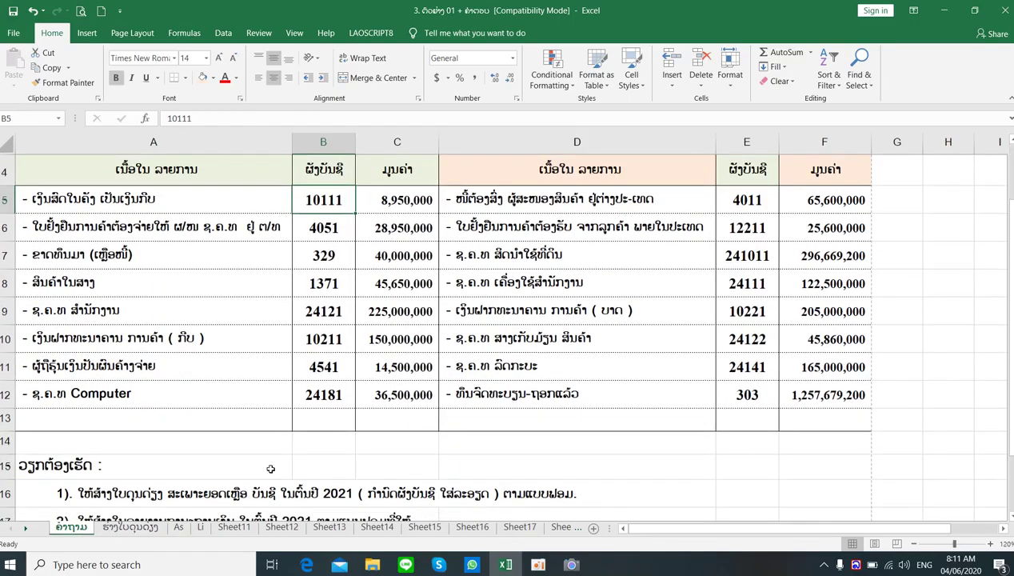
{"action": "scroll", "coordinate": [271, 468], "scroll_direction": "down", "scroll_amount": 1}
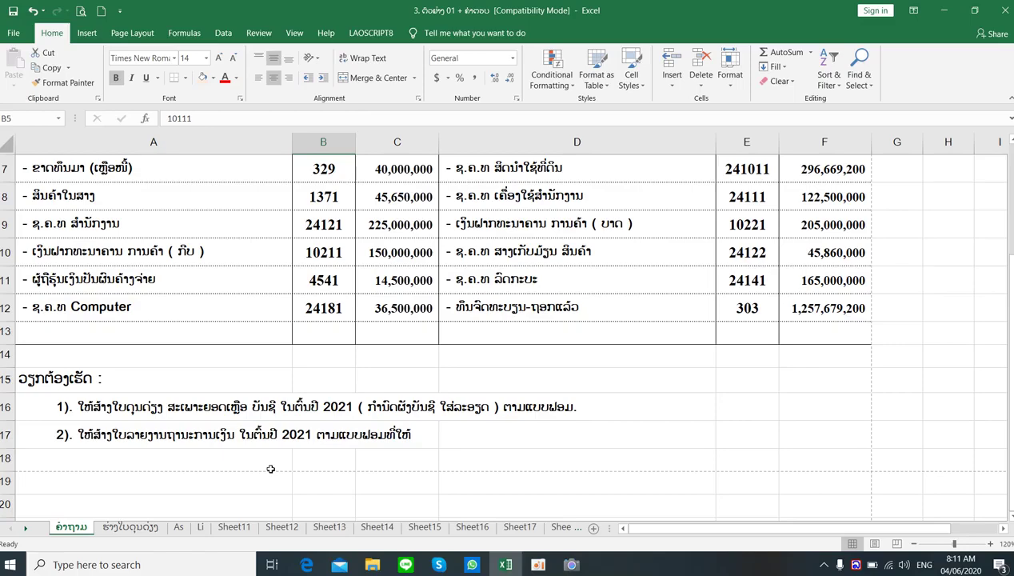
{"action": "scroll", "coordinate": [271, 469], "scroll_direction": "up", "scroll_amount": 1}
{"action": "scroll", "coordinate": [270, 468], "scroll_direction": "down", "scroll_amount": 1}
{"action": "scroll", "coordinate": [401, 432], "scroll_direction": "up", "scroll_amount": 2}
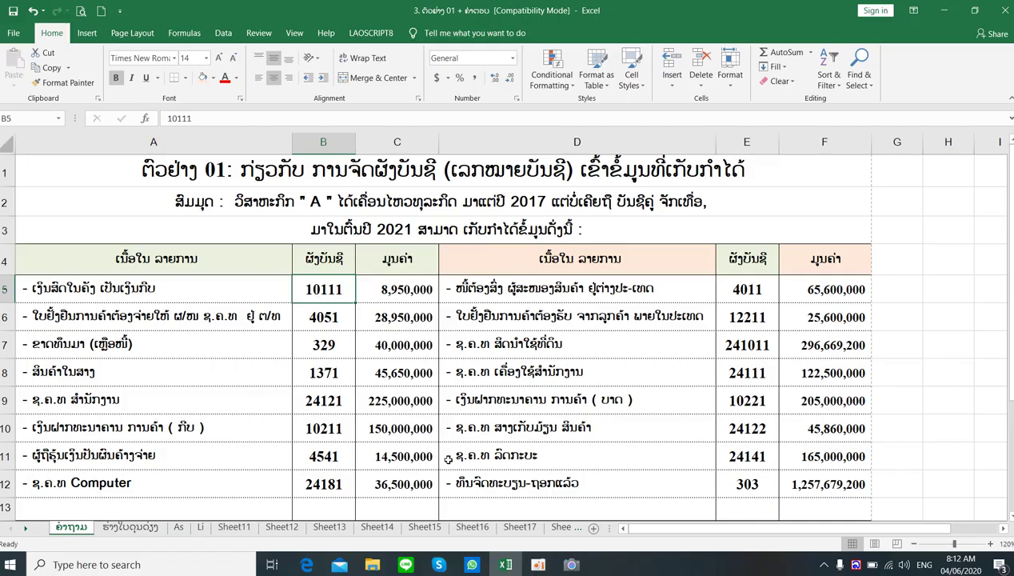
{"action": "scroll", "coordinate": [449, 459], "scroll_direction": "down", "scroll_amount": 4}
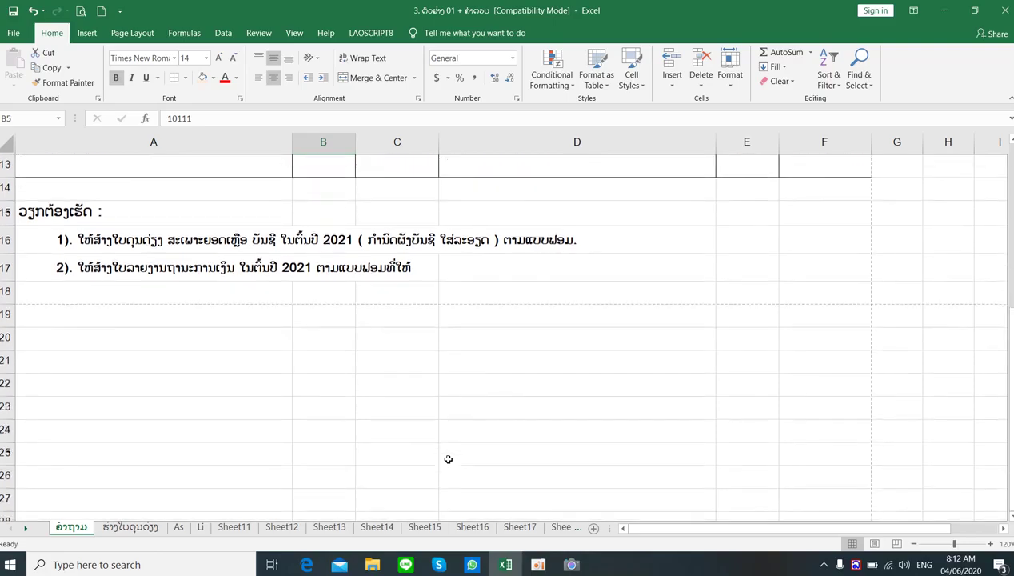
{"action": "scroll", "coordinate": [465, 427], "scroll_direction": "up", "scroll_amount": 3}
{"action": "scroll", "coordinate": [465, 428], "scroll_direction": "down", "scroll_amount": 3}
{"action": "scroll", "coordinate": [385, 388], "scroll_direction": "up", "scroll_amount": 2}
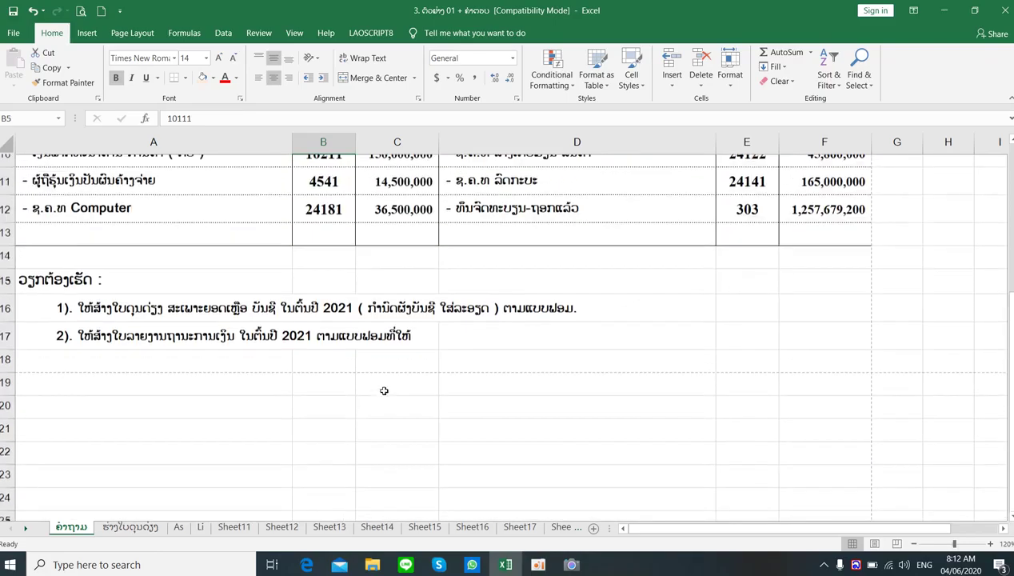
{"action": "scroll", "coordinate": [358, 466], "scroll_direction": "down", "scroll_amount": 2}
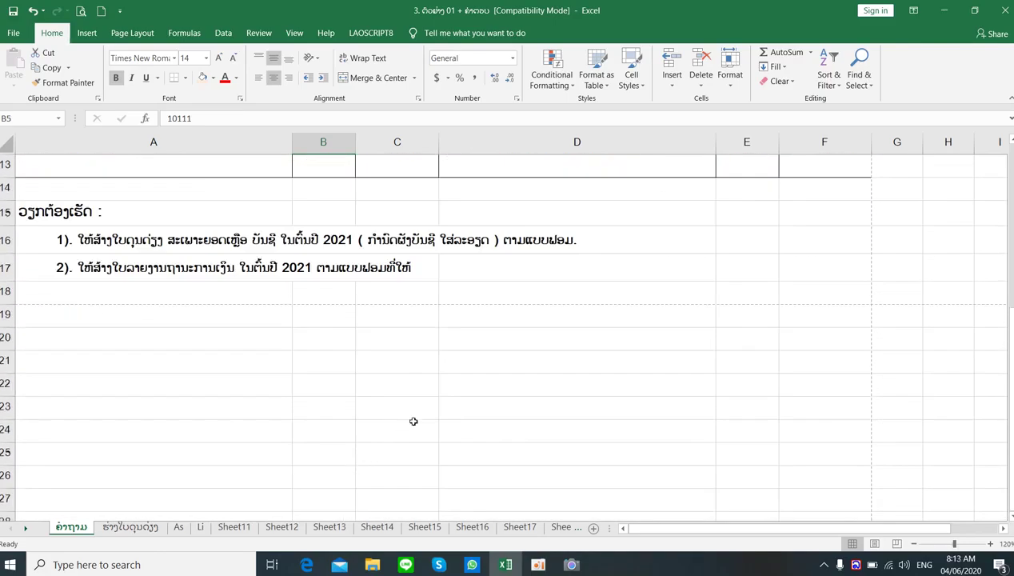
{"action": "scroll", "coordinate": [414, 419], "scroll_direction": "up", "scroll_amount": 2}
{"action": "scroll", "coordinate": [419, 408], "scroll_direction": "up", "scroll_amount": 2}
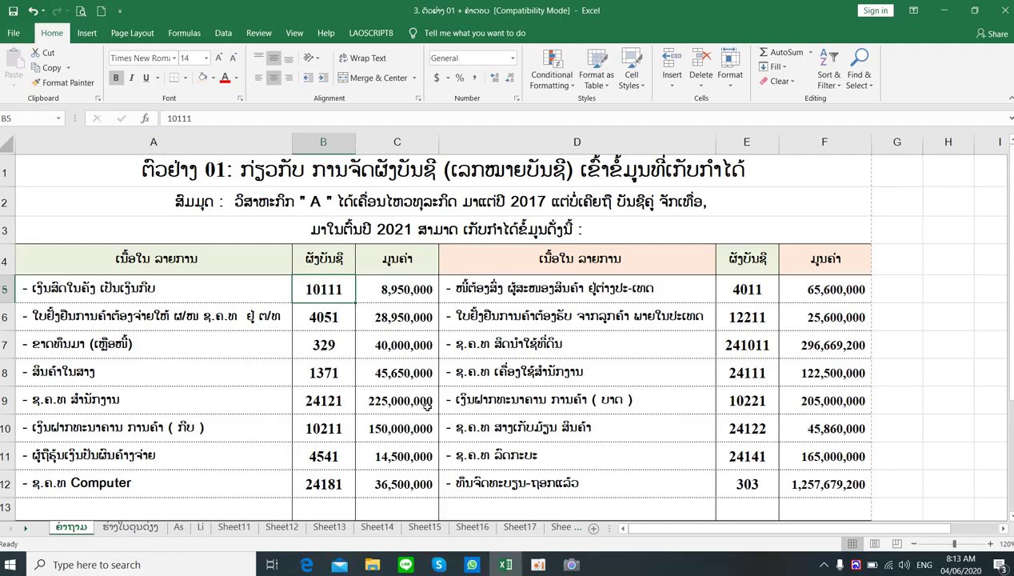